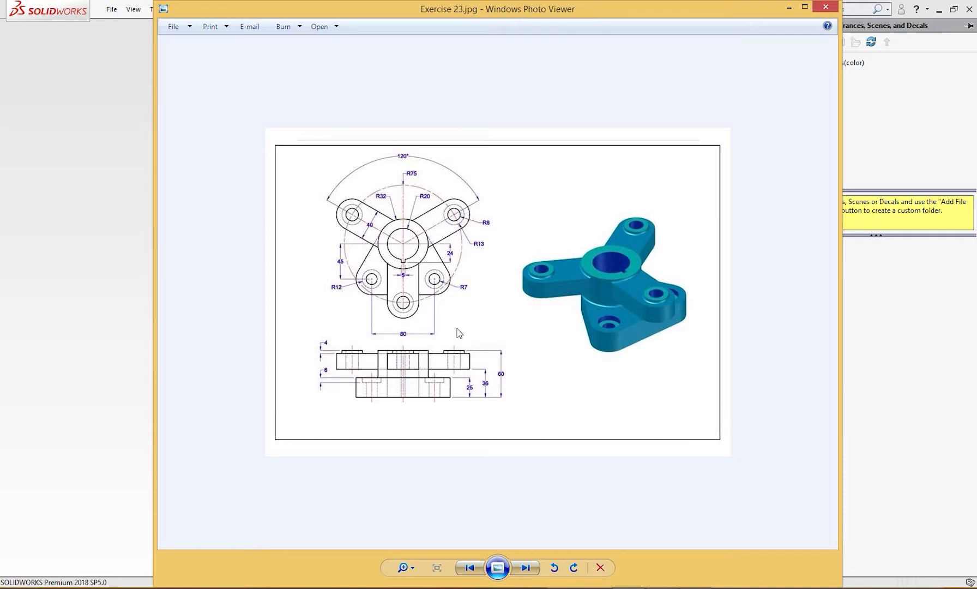
Put the Exercise 23 reference drawing aside and create a new part from the Custom 2018 template
click(788, 7)
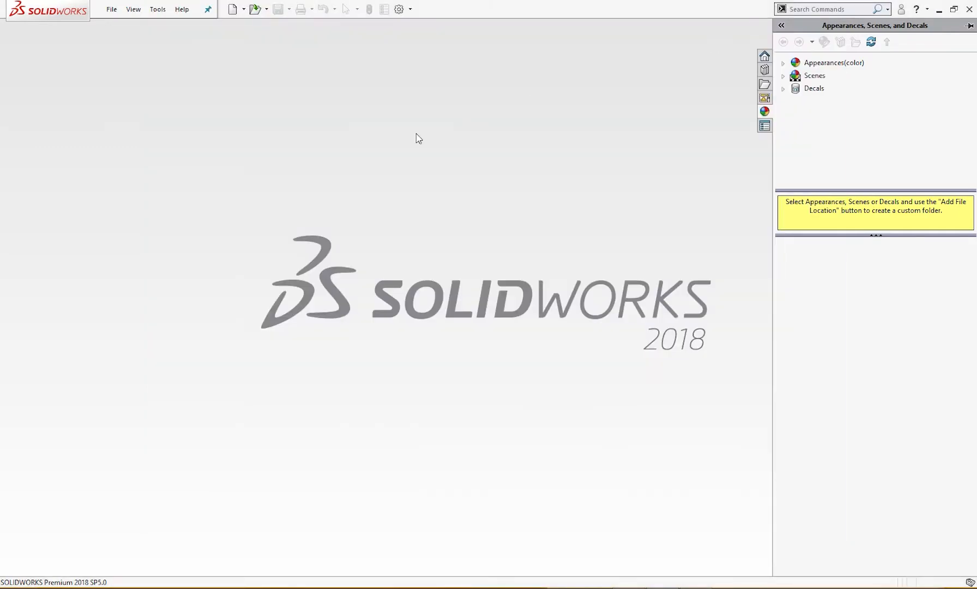
click(233, 9)
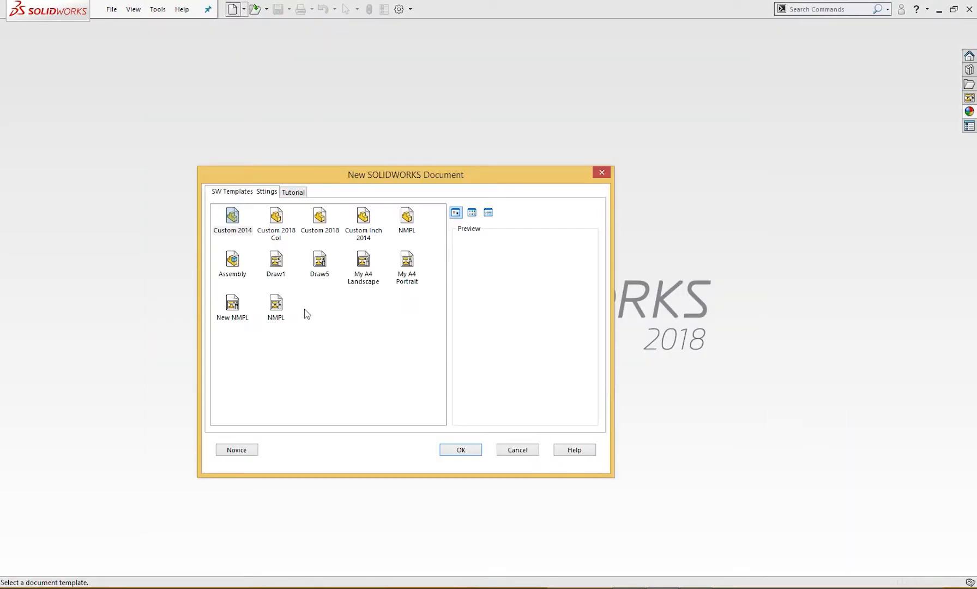
click(321, 228)
click(470, 450)
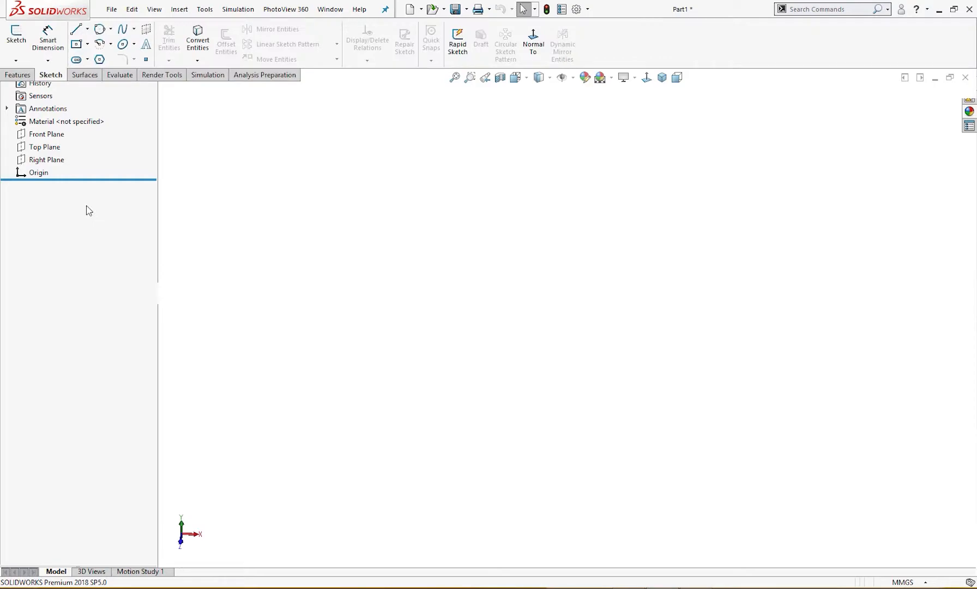
On the Top Plane, sketch an upright three-sided polygon centred on the origin, with an inscribed circle of about 101 mm diameter
click(44, 208)
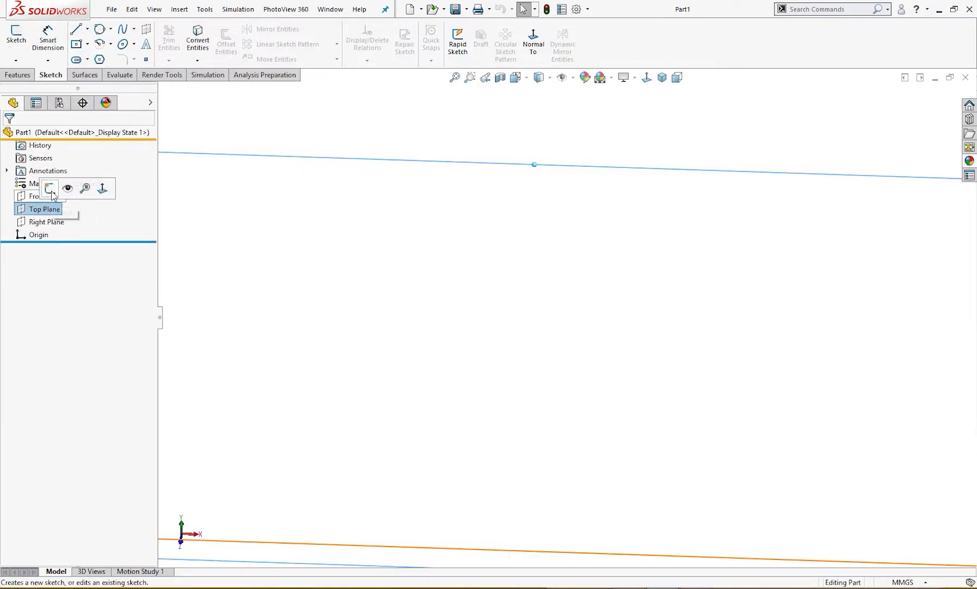
click(55, 190)
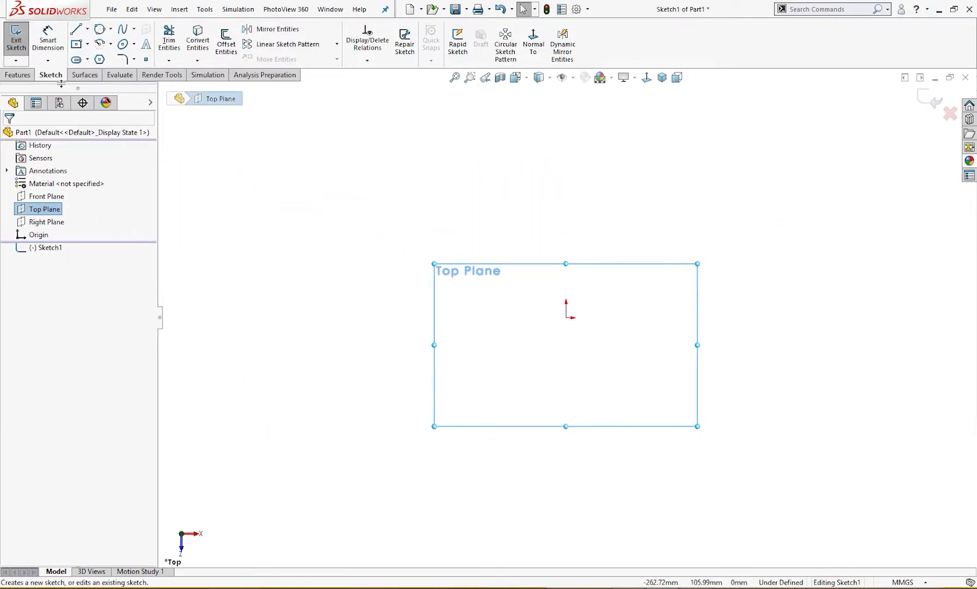
click(99, 59)
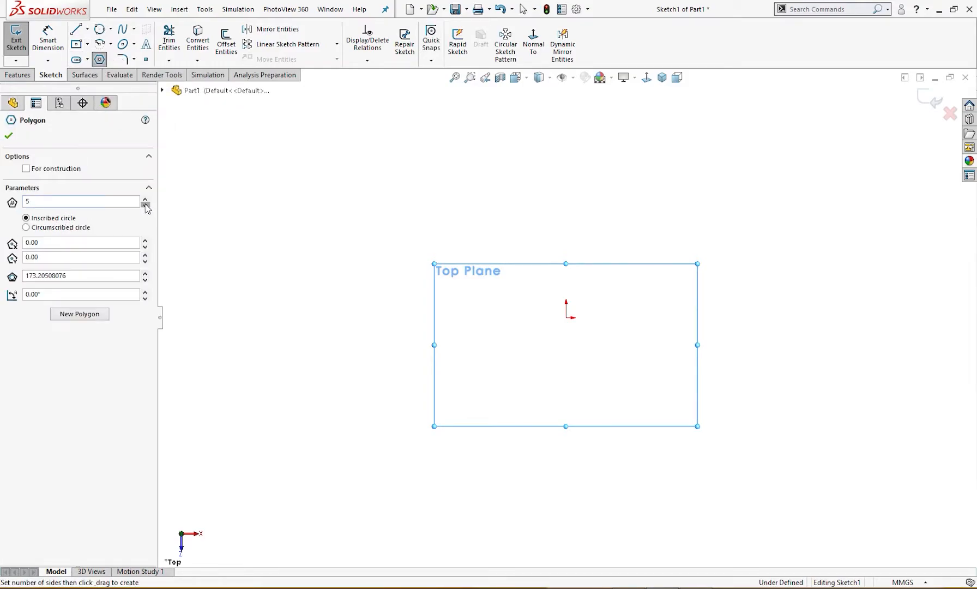
click(566, 317)
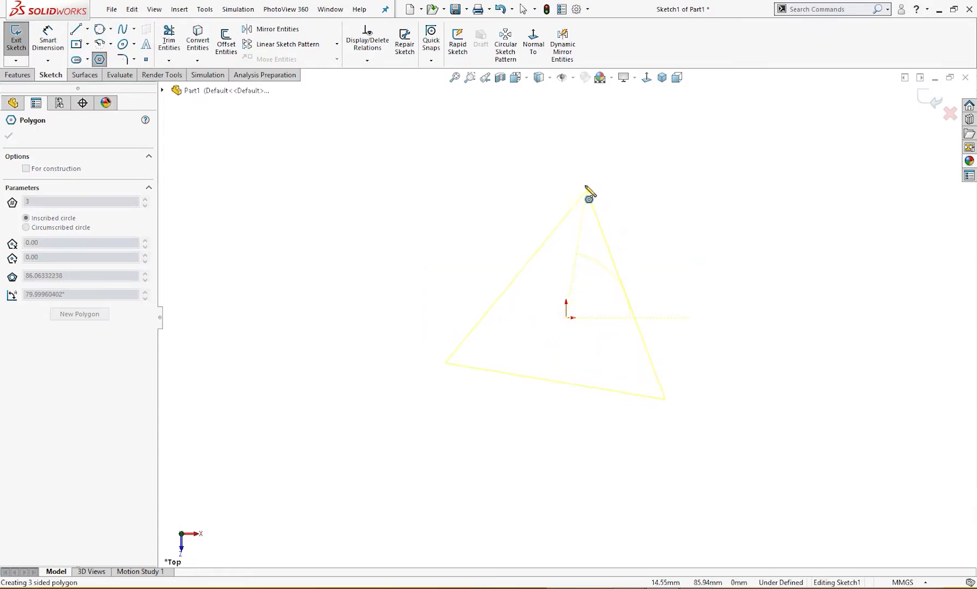
click(567, 169)
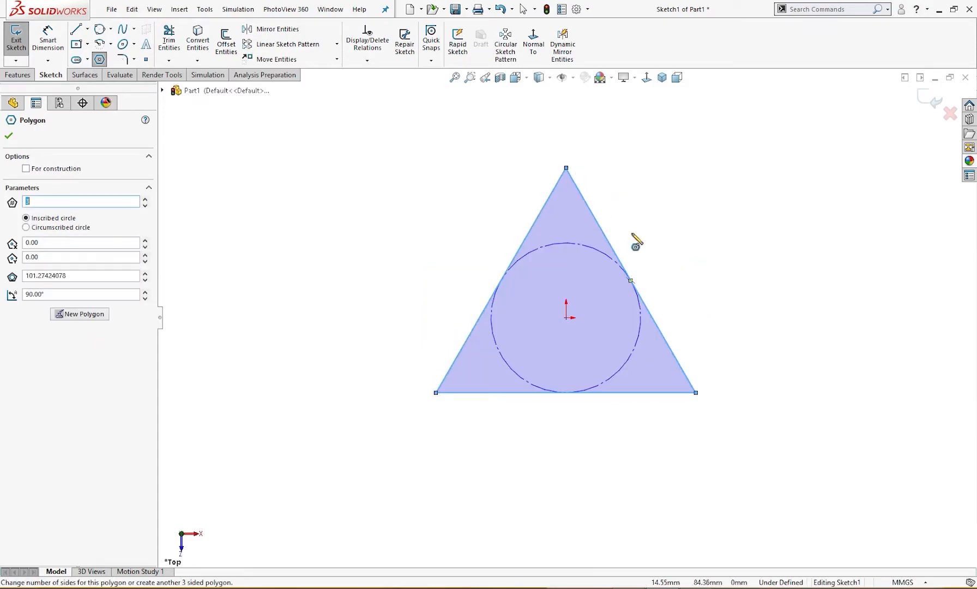
key(Escape)
Apply a Horizontal relation to the base side of the triangle
click(651, 392)
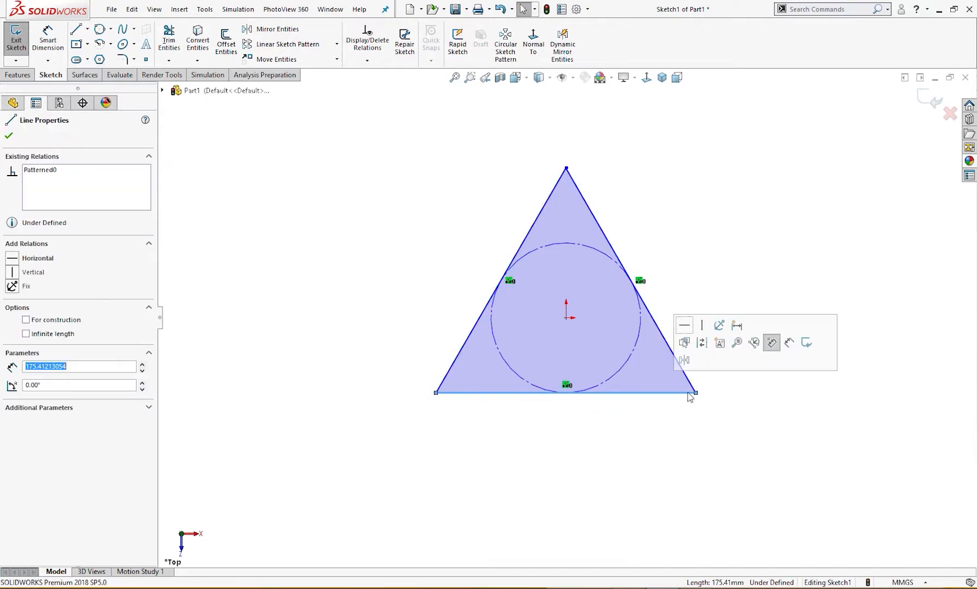
click(685, 326)
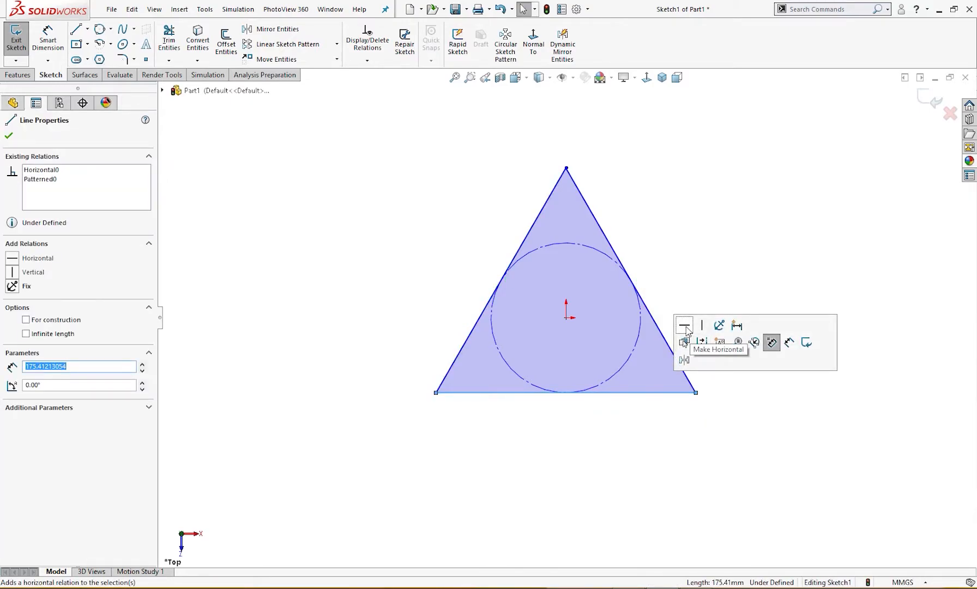
click(691, 276)
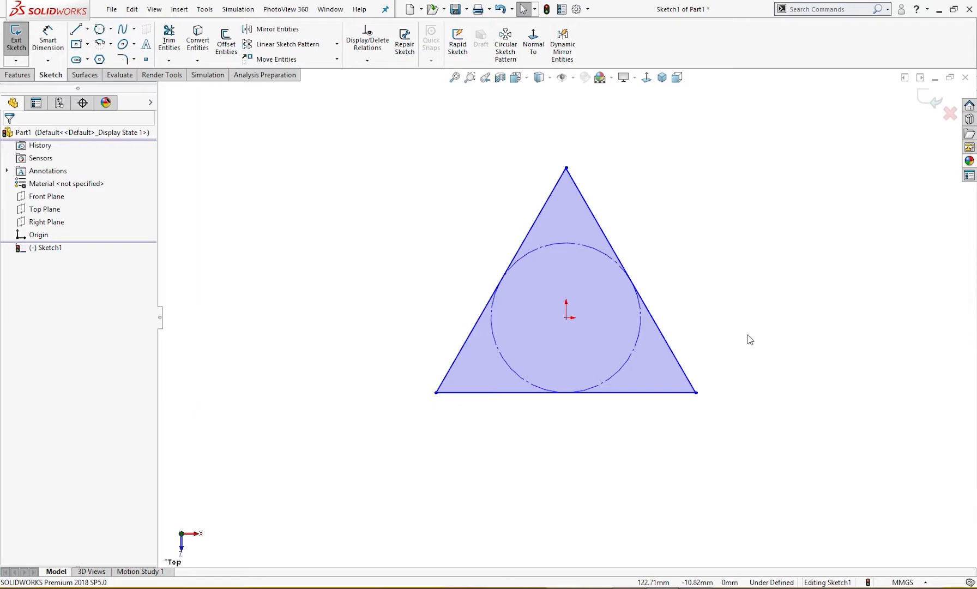
mouse_move(747, 327)
right_down()
mouse_move(748, 316)
mouse_move(742, 334)
right_up()
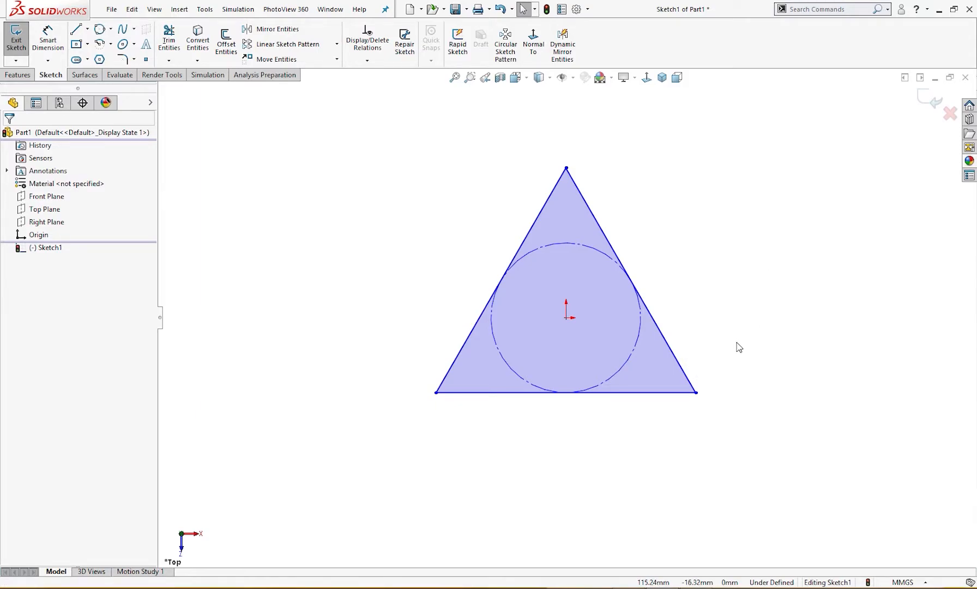
Fillet the triangle's two lower corners with a 20 mm radius
key(s)
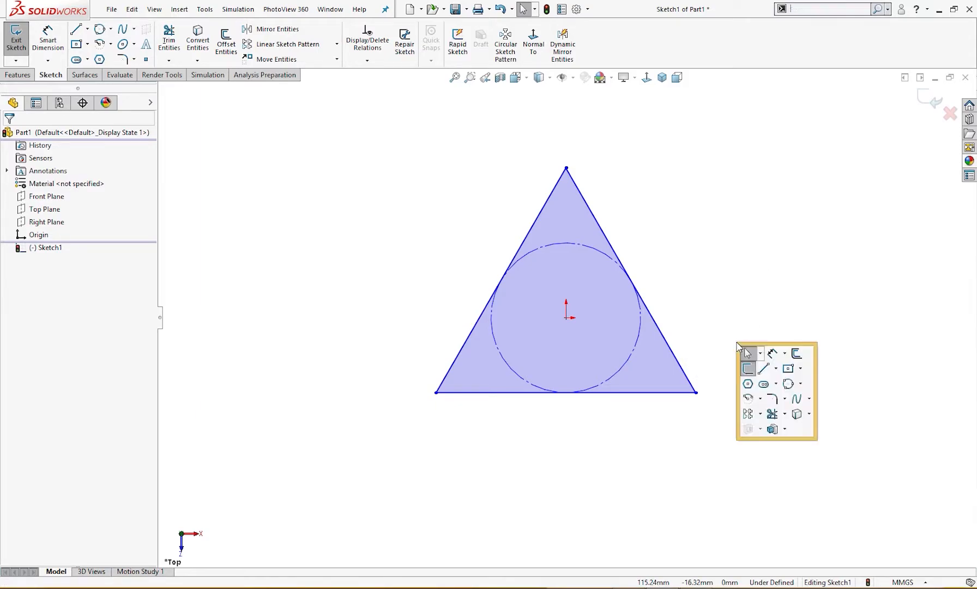
click(772, 400)
click(437, 391)
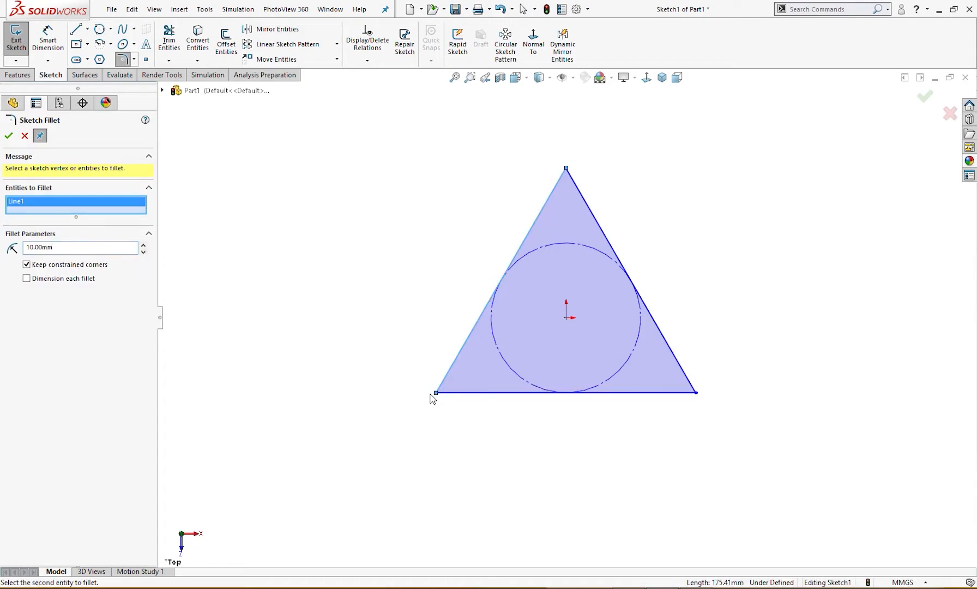
click(443, 392)
click(685, 393)
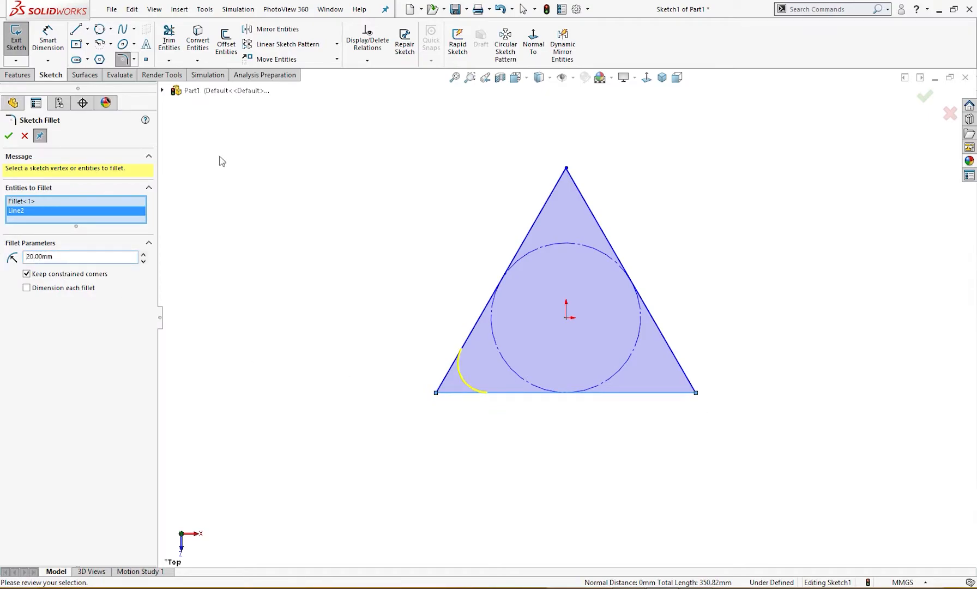
click(696, 393)
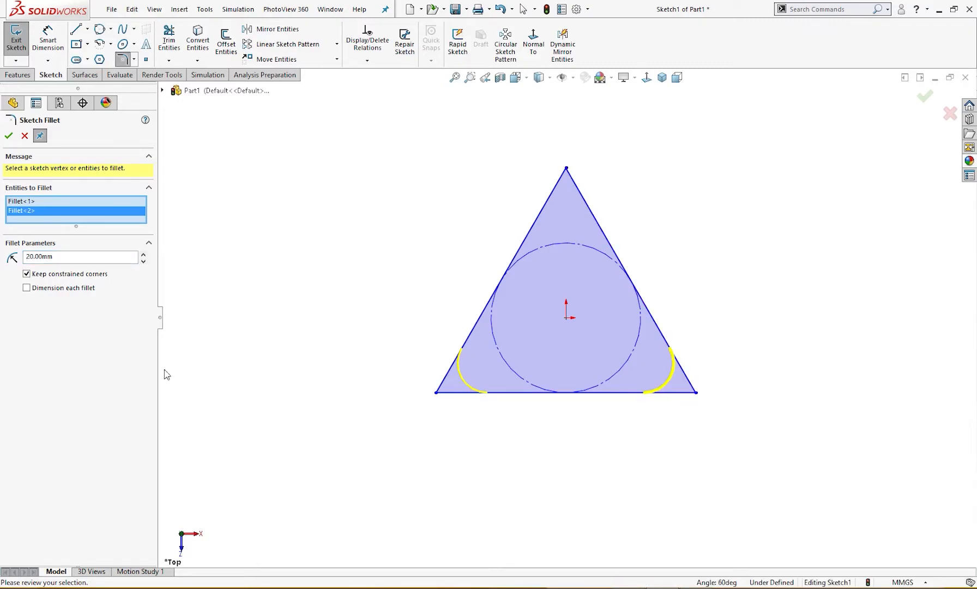
click(8, 136)
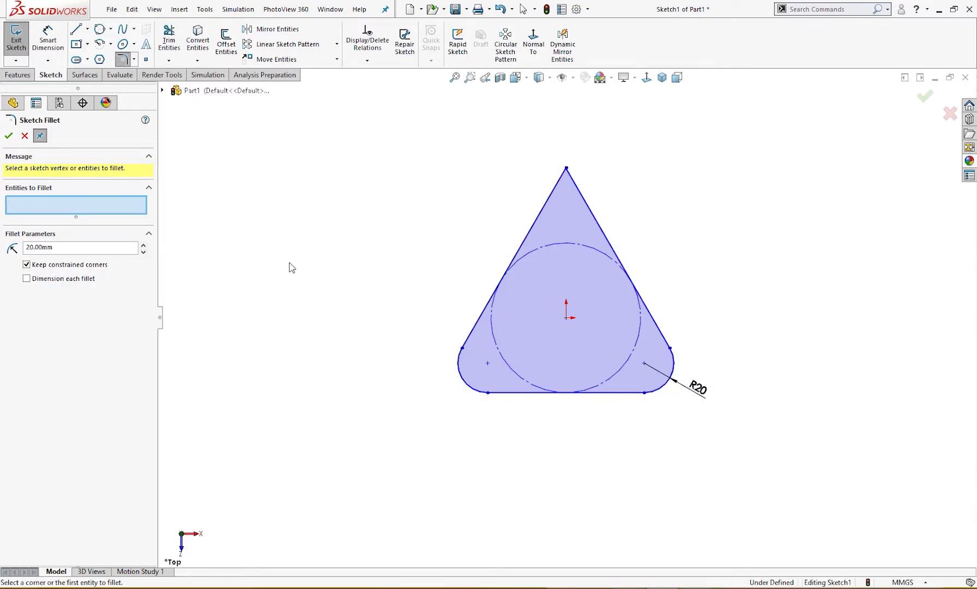
key(Escape)
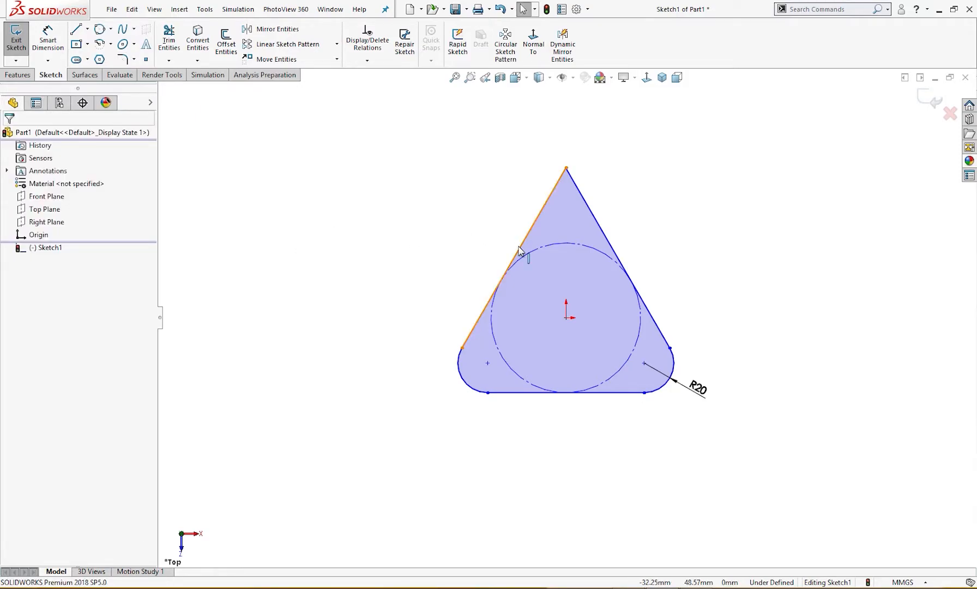
Draw a horizontal construction line joining the centres of the two corner fillets
mouse_move(437, 238)
right_down()
mouse_move(426, 260)
mouse_move(447, 241)
right_up()
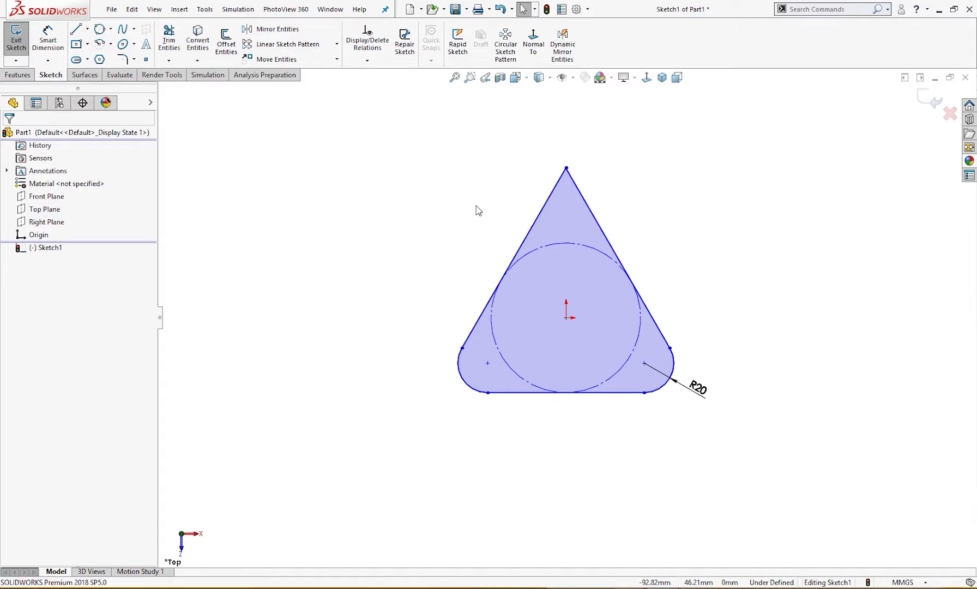
click(487, 363)
click(643, 363)
key(Escape)
Draw a vertical construction line about 56 mm long upward from the midpoint of the horizontal construction line
right_drag(726, 316, 751, 285)
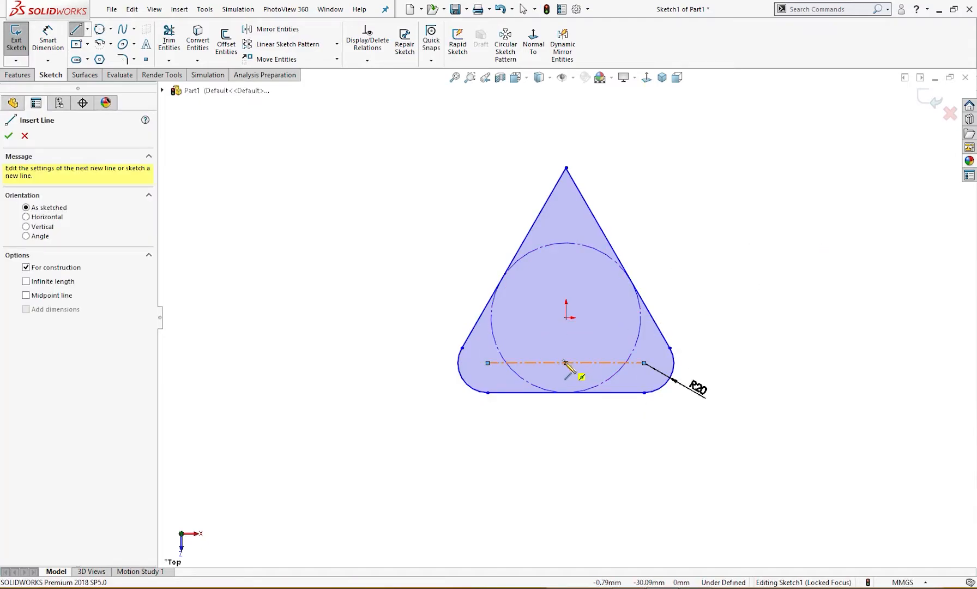
click(565, 362)
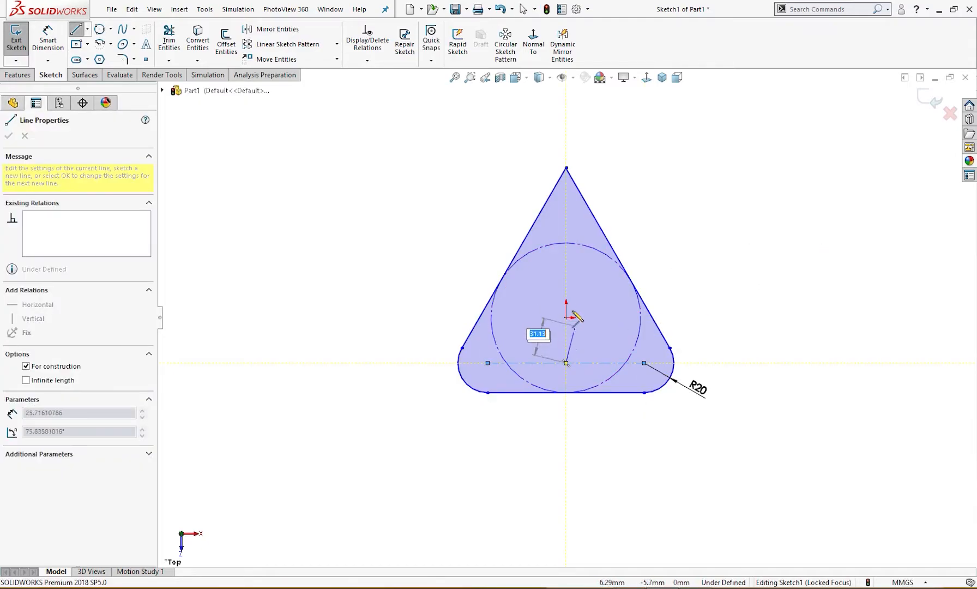
click(566, 279)
key(Escape)
Dimension the vertical construction line's length to 45 mm, placing the dimension beside the triangle
right_drag(675, 315, 671, 267)
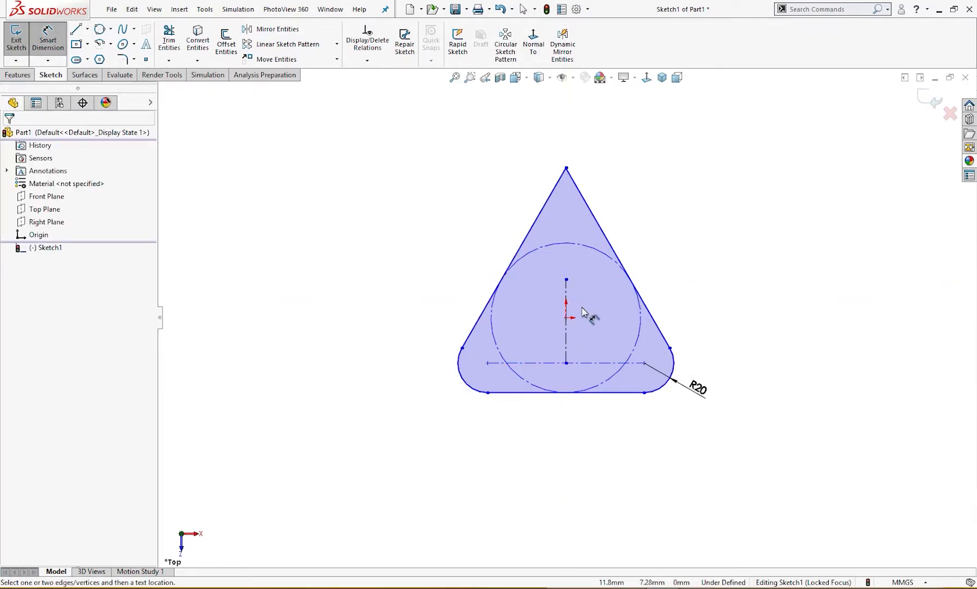
click(567, 297)
click(398, 323)
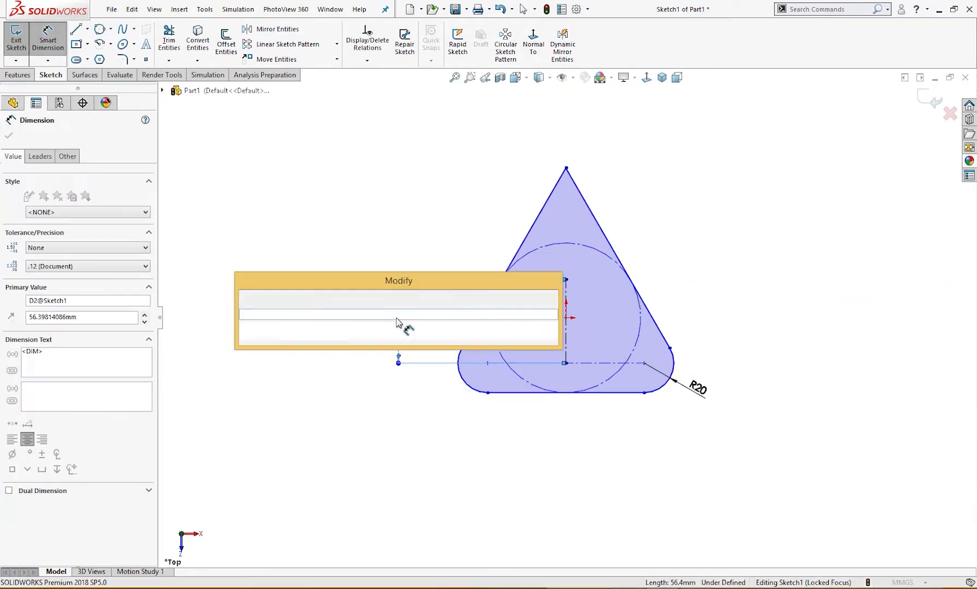
key(Tab)
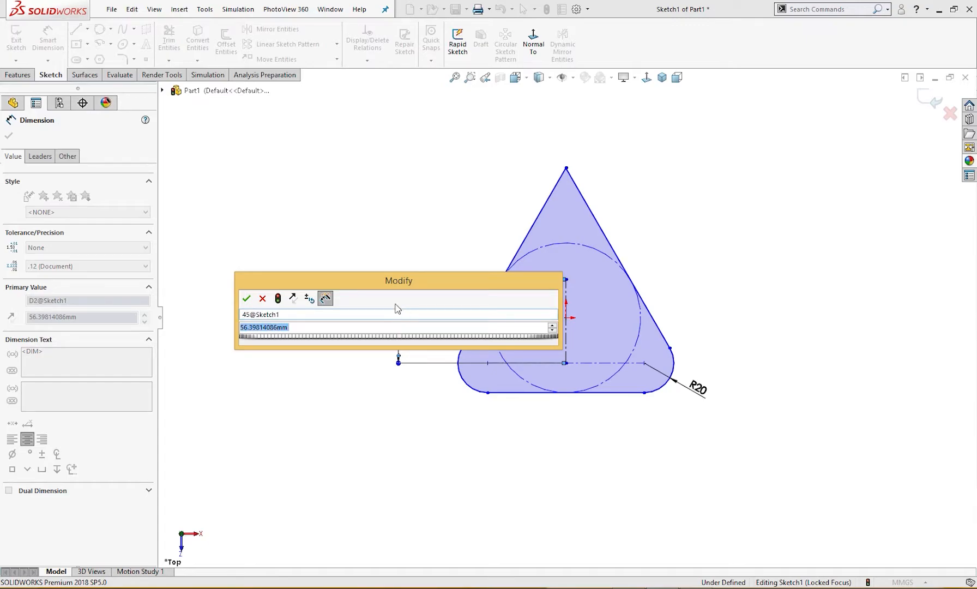
text(45)
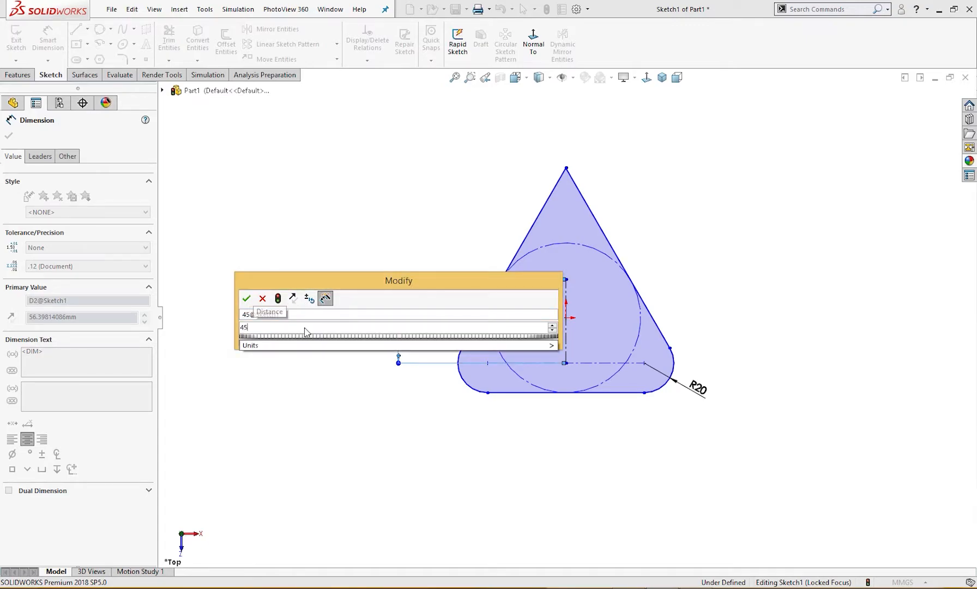
key(Return)
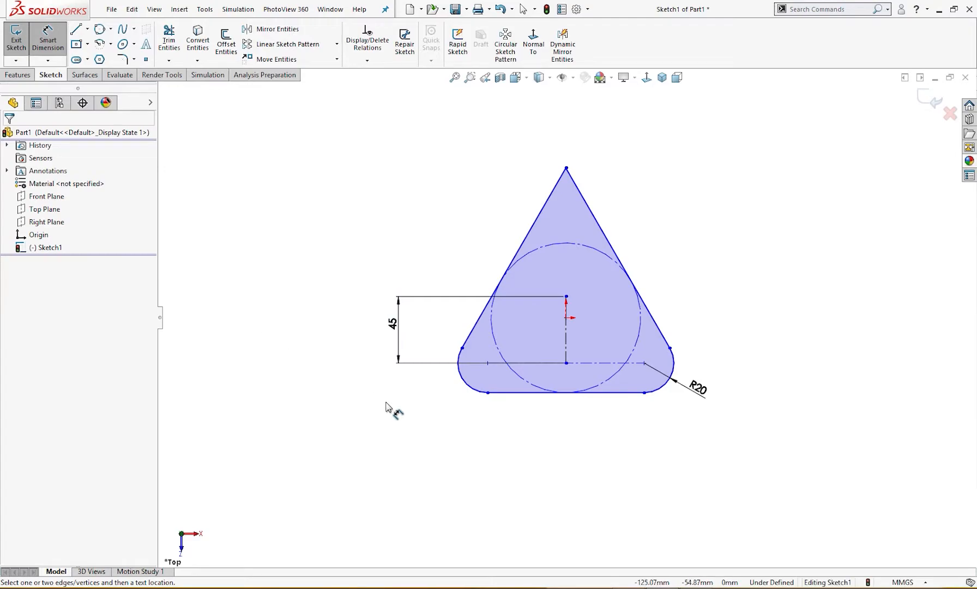
key(Escape)
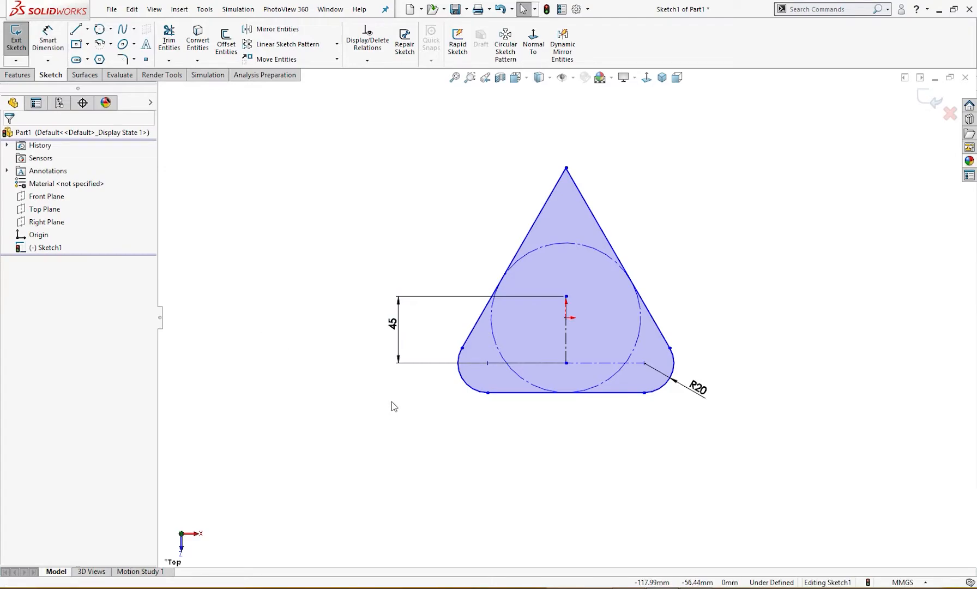
Delete the two slanted sides of the triangle
click(616, 246)
key(Delete)
click(537, 230)
key(Delete)
Sketch a circle of 64 mm diameter centred on the upper end of the vertical construction line
right_drag(604, 247, 660, 234)
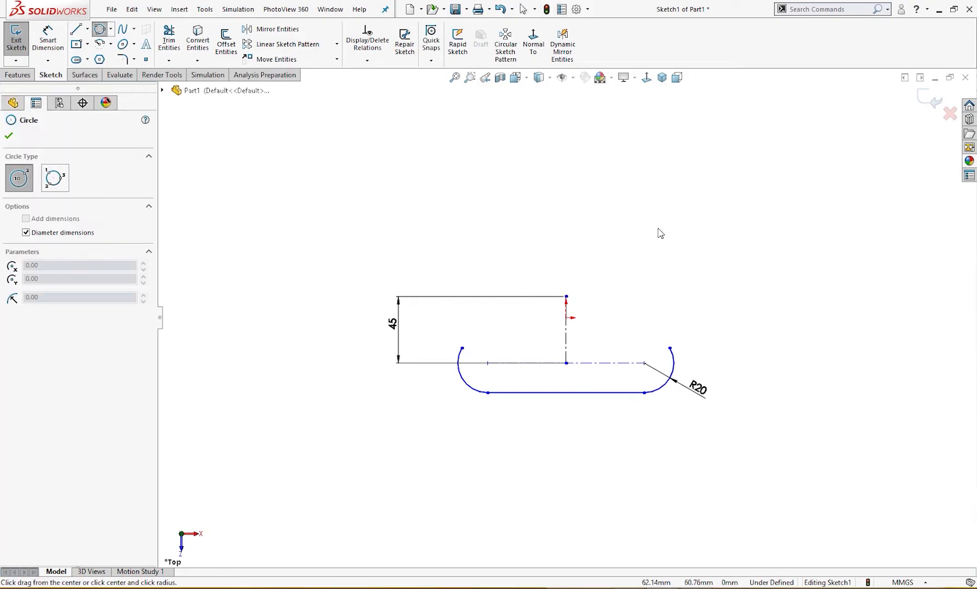
click(567, 296)
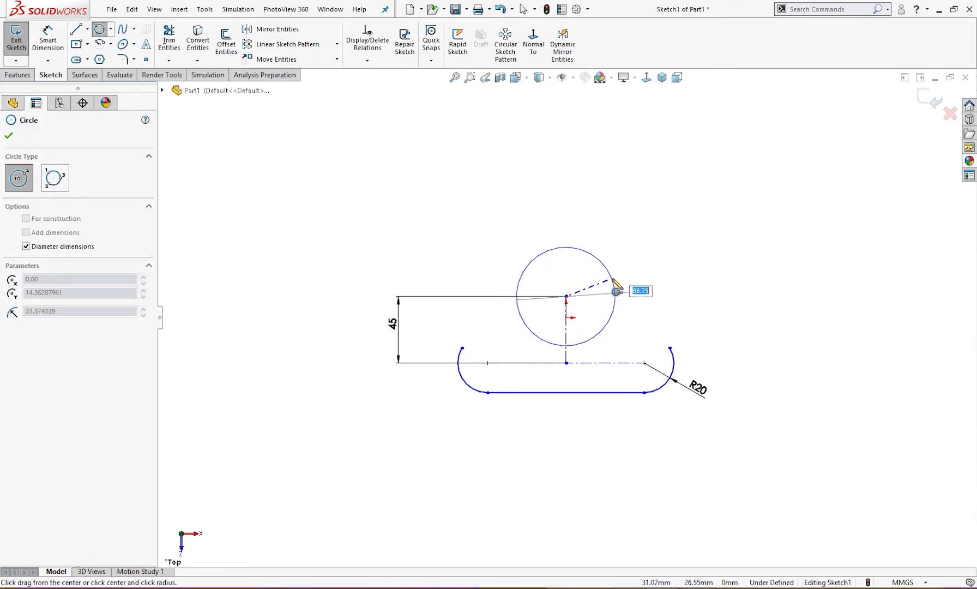
text(64)
key(Return)
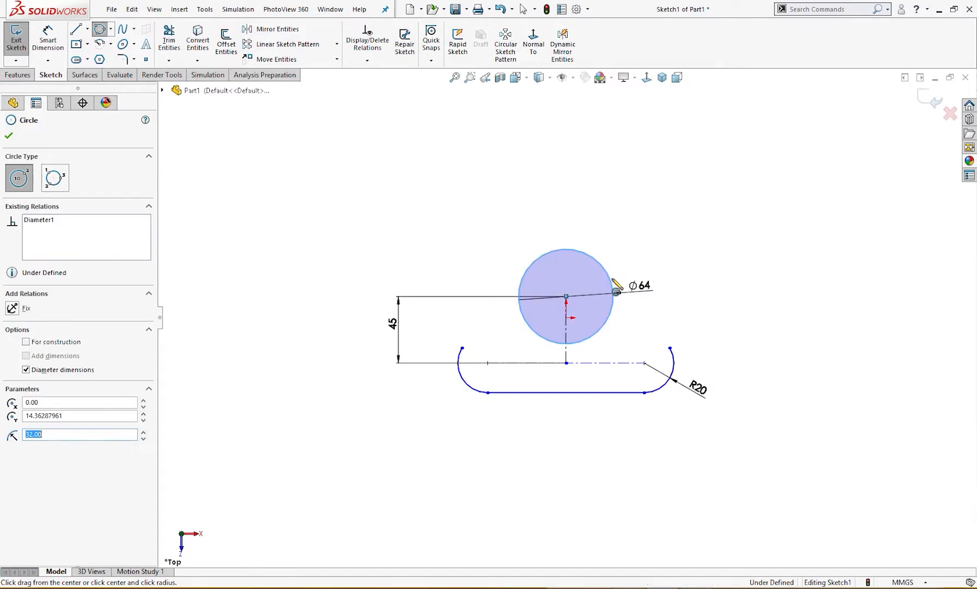
key(Escape)
Display the circle's diameter dimension as a radius and reposition it diagonally above the circle
double_click(649, 293)
click(650, 306)
click(634, 296)
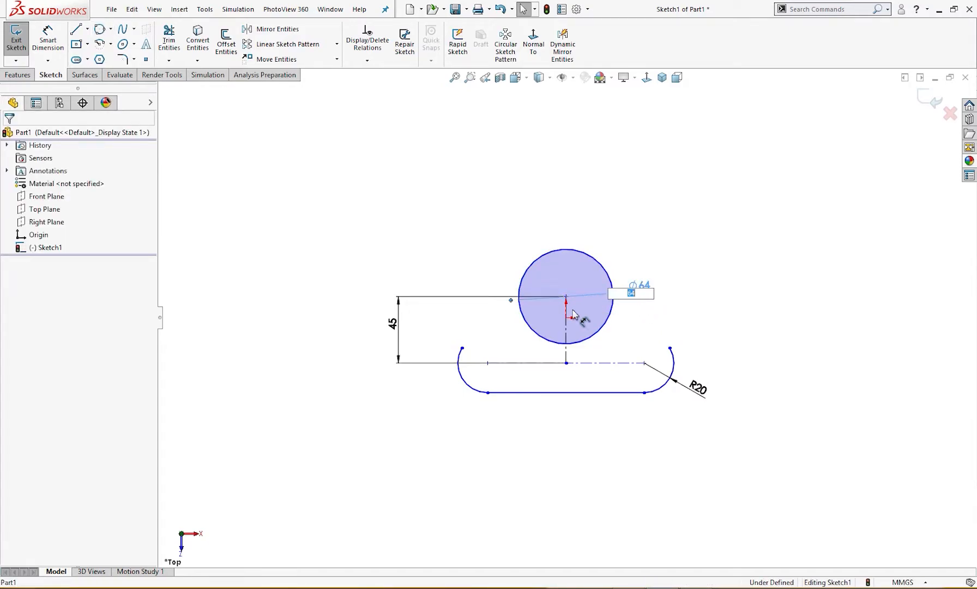
click(367, 268)
click(589, 296)
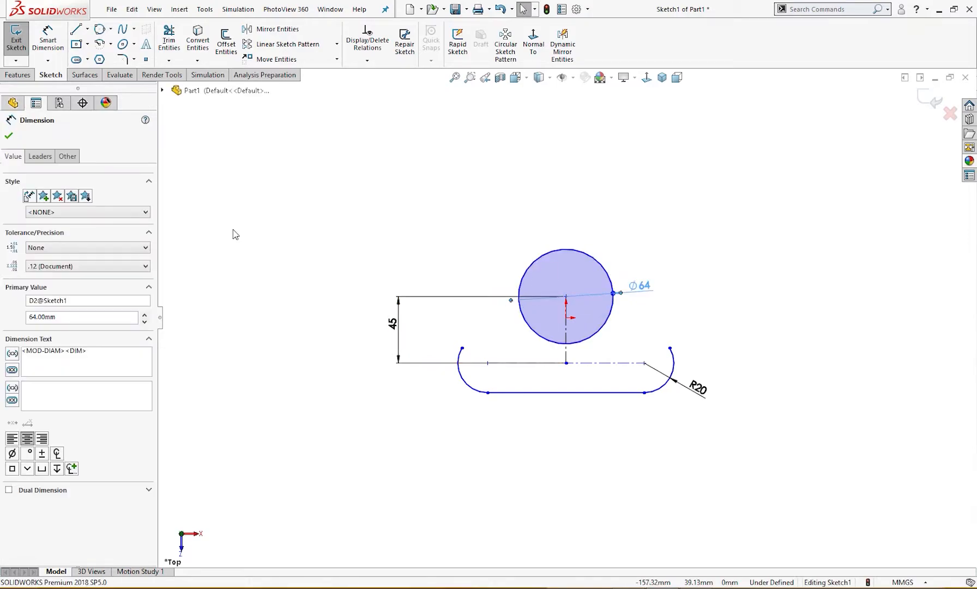
click(40, 156)
click(33, 234)
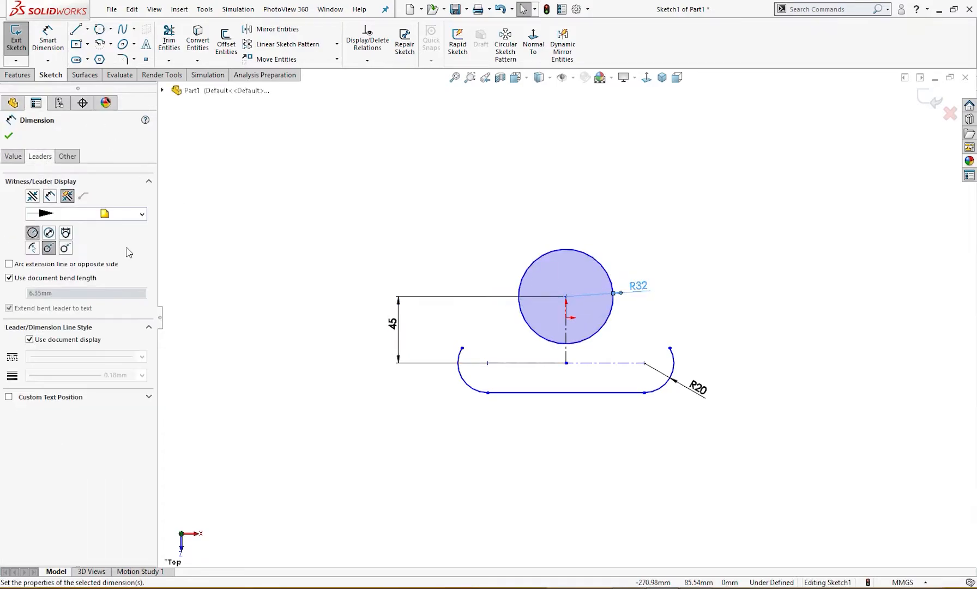
click(452, 283)
drag(643, 287, 642, 240)
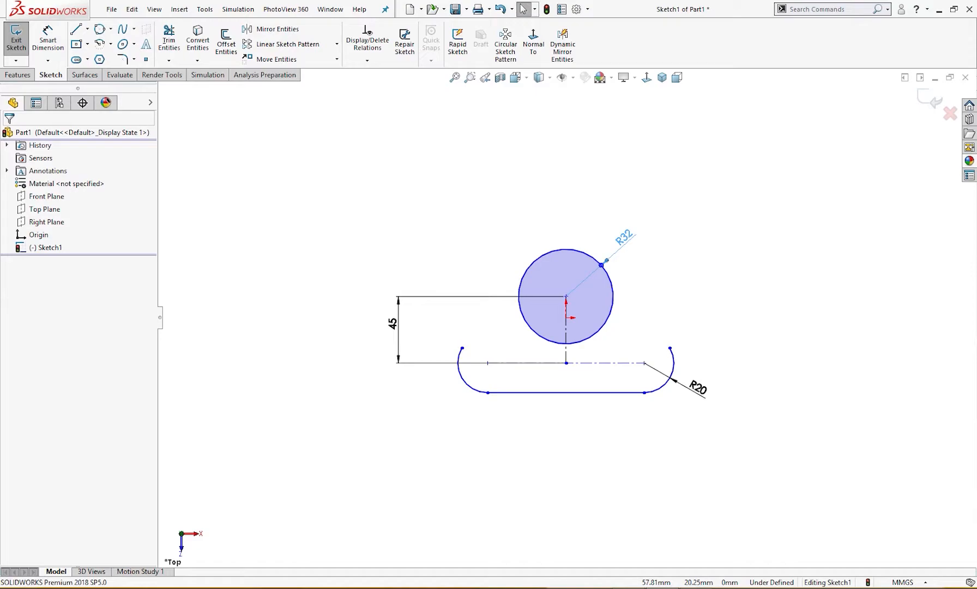
Dimension the horizontal construction line's length to 80 mm, placing the dimension below the profile
right_drag(584, 512, 594, 469)
click(593, 362)
click(578, 430)
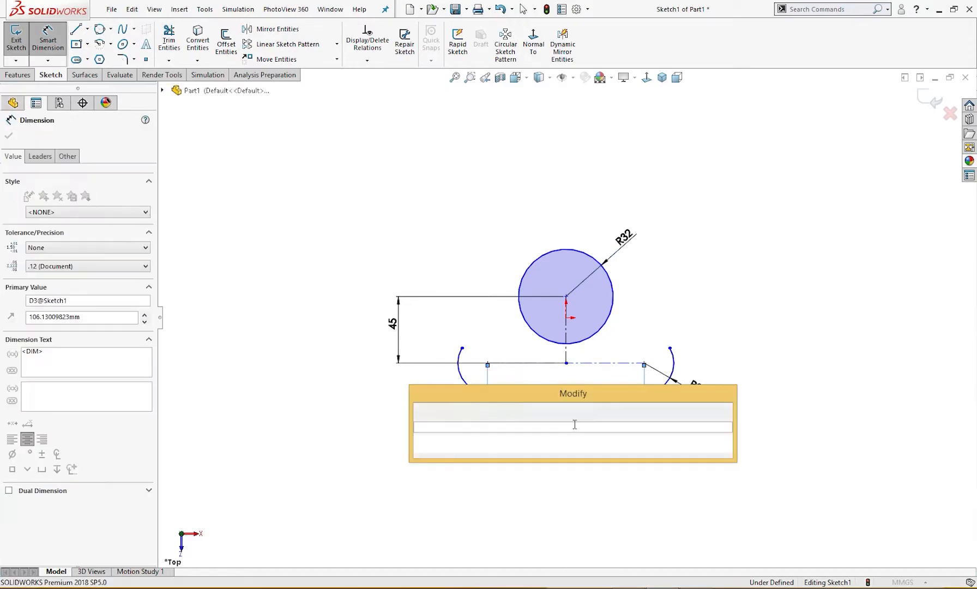
text(80)
key(Return)
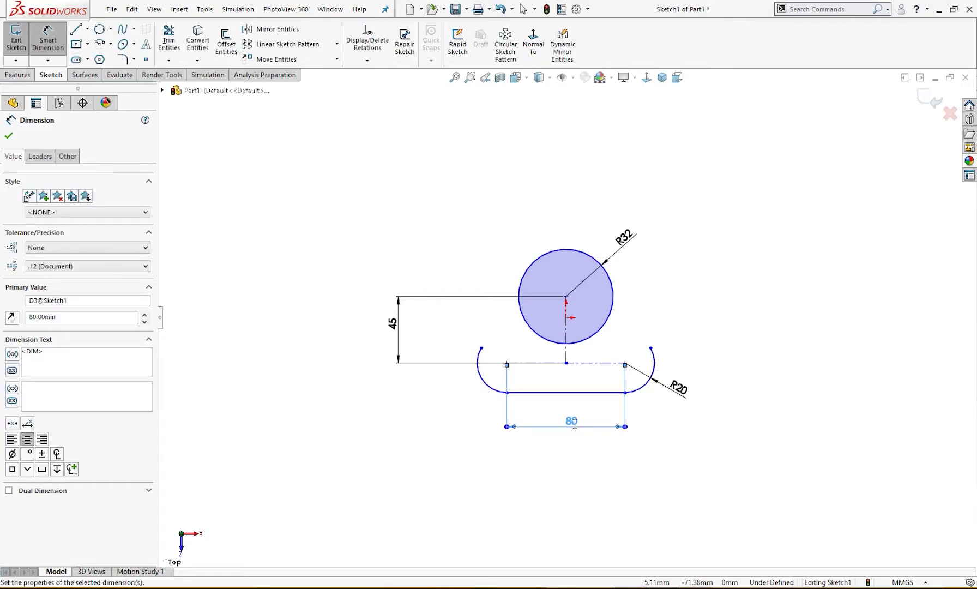
click(603, 467)
Sketch two slanted side lines connecting the circle's left and right flanks to the free upper ends of the R20 arcs
right_drag(699, 234, 674, 273)
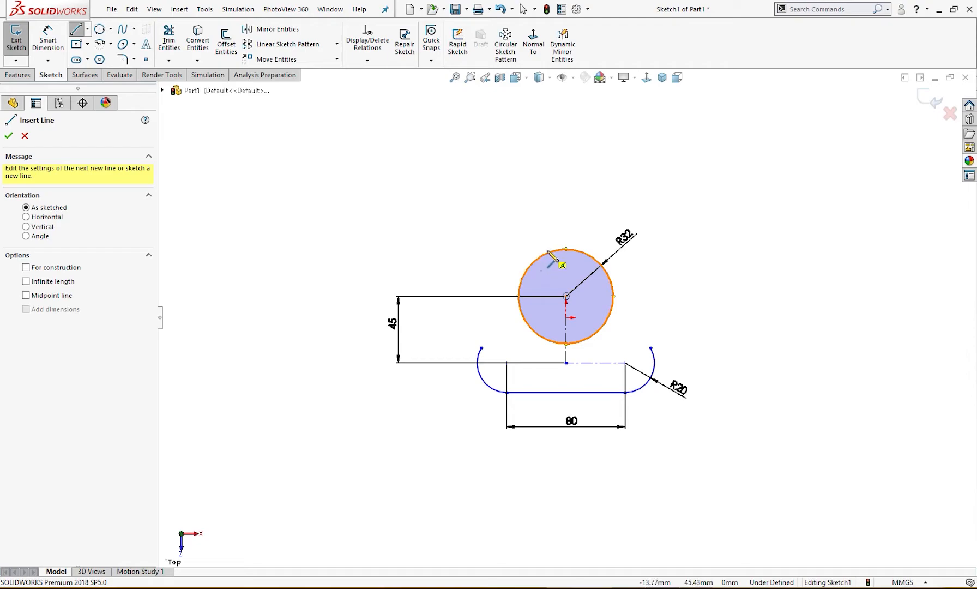
click(527, 270)
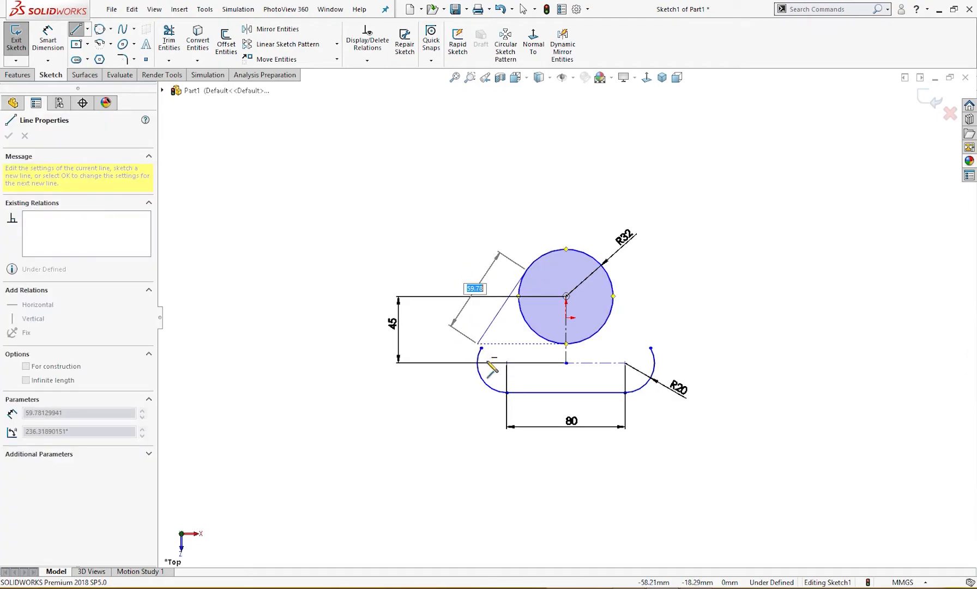
click(480, 347)
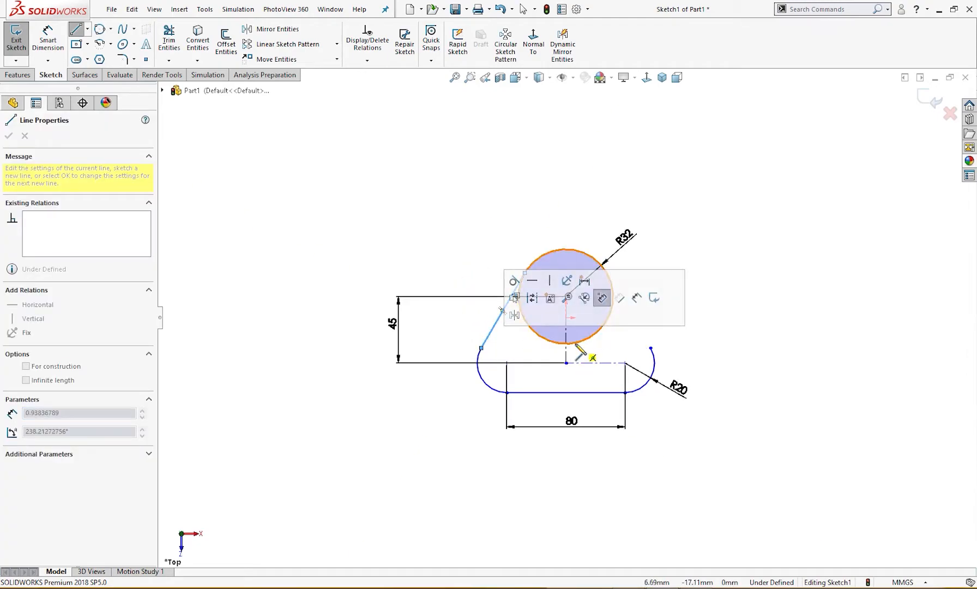
right_drag(664, 298, 616, 330)
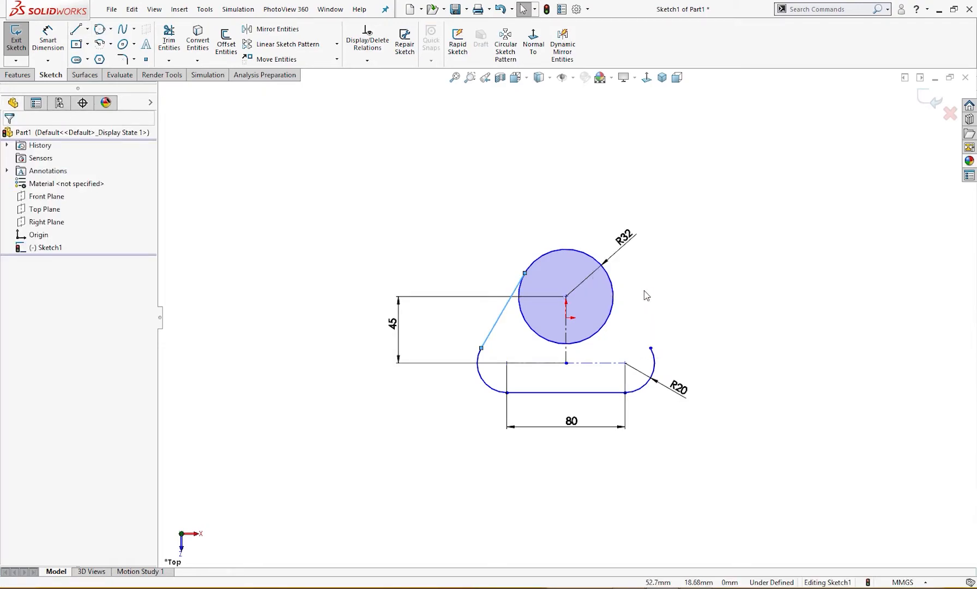
right_drag(644, 290, 601, 332)
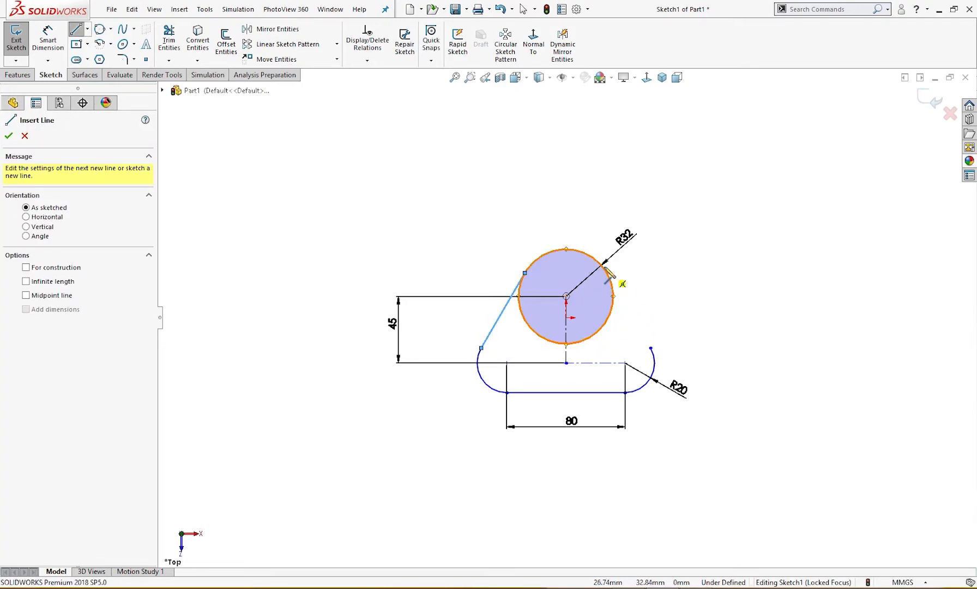
mouse_move(606, 272)
mouse_down()
mouse_move(635, 344)
mouse_move(662, 361)
mouse_move(650, 347)
mouse_up()
key(Escape)
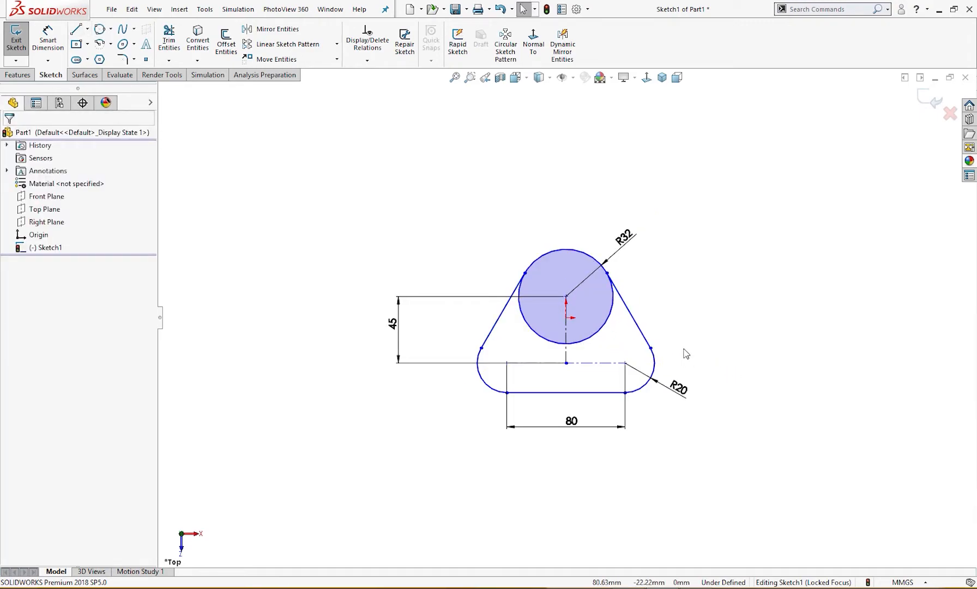
Trim away the lower part of the R32 circle between the two side lines
right_drag(672, 312, 705, 352)
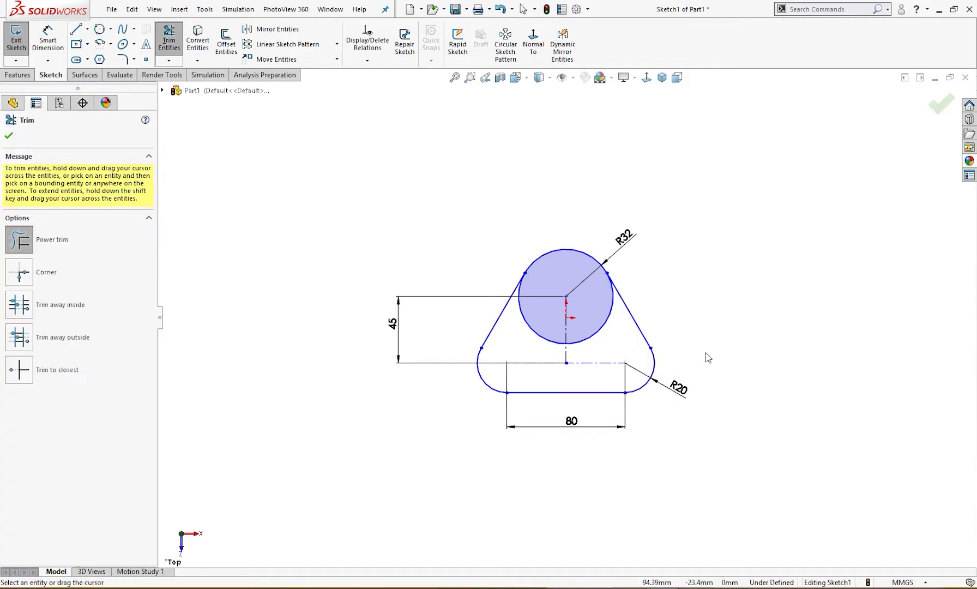
click(603, 328)
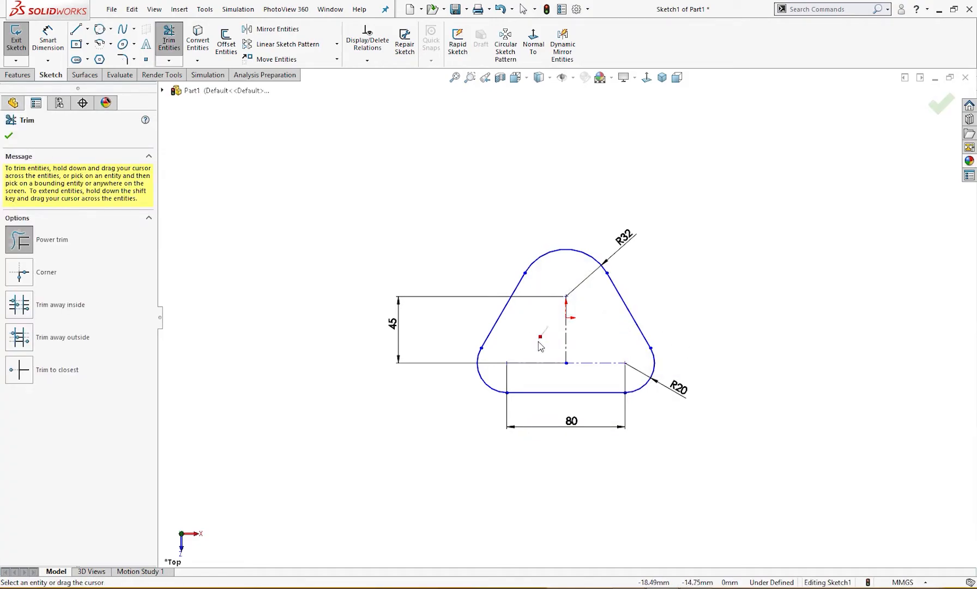
key(f)
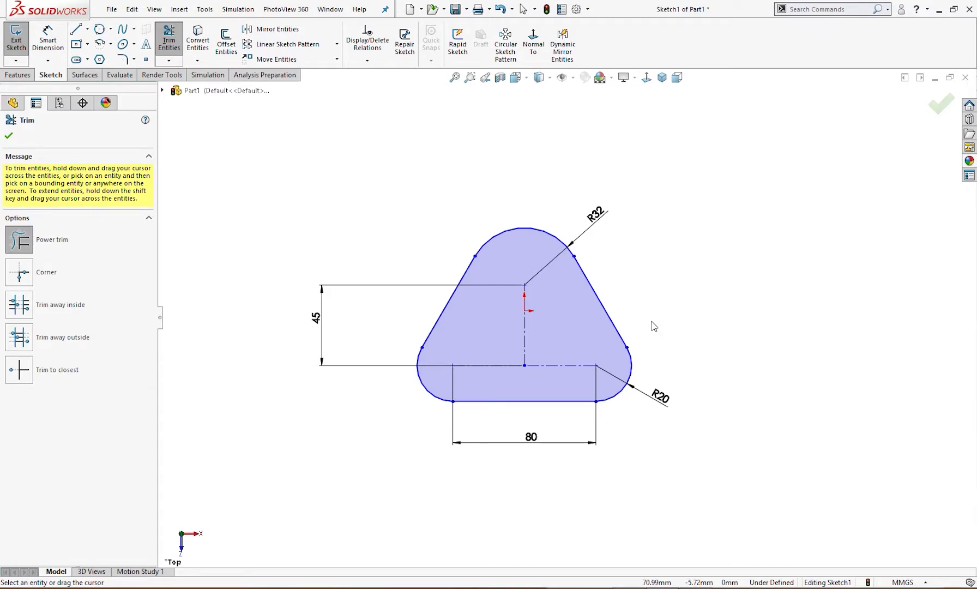
Sketch a construction circle about 87 mm in diameter, centred on the vertical construction line and tangent to the right side line
right_drag(652, 321, 688, 331)
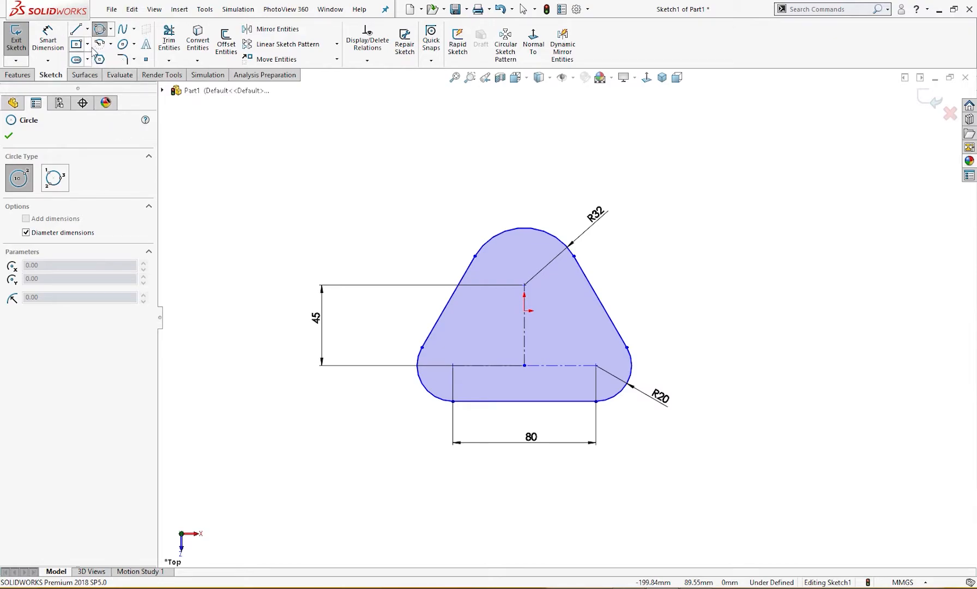
click(110, 29)
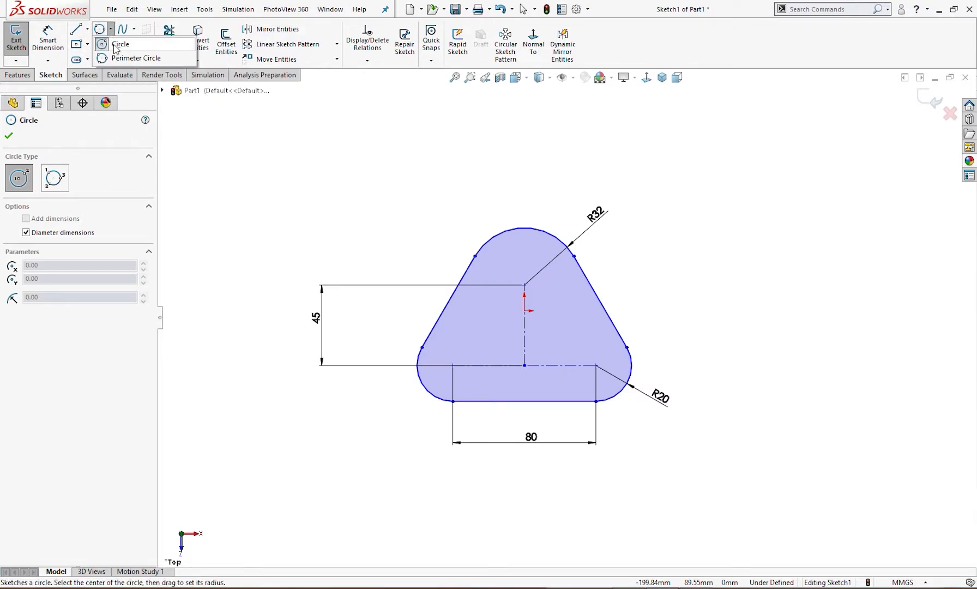
key(Escape)
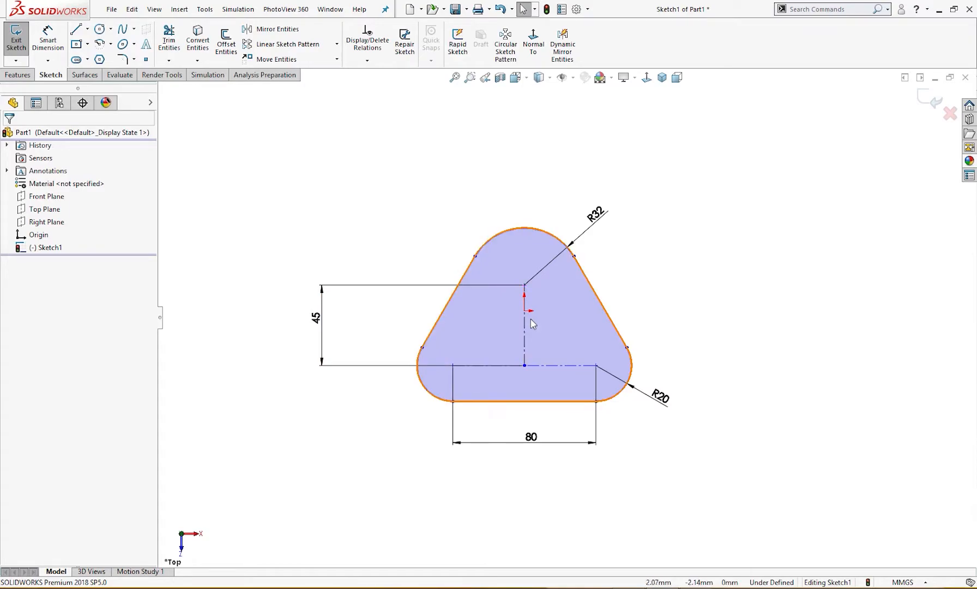
right_drag(622, 306, 605, 330)
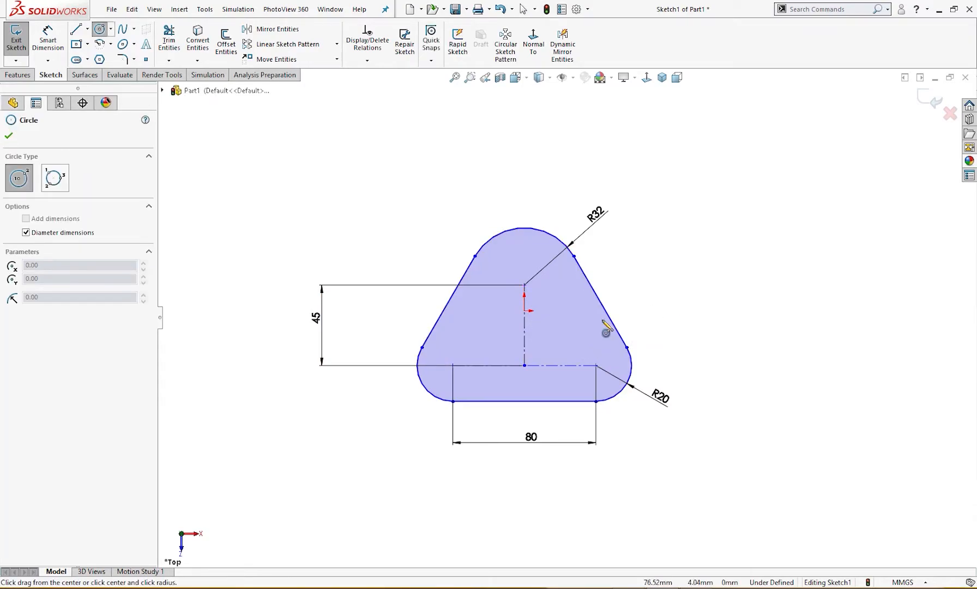
click(524, 324)
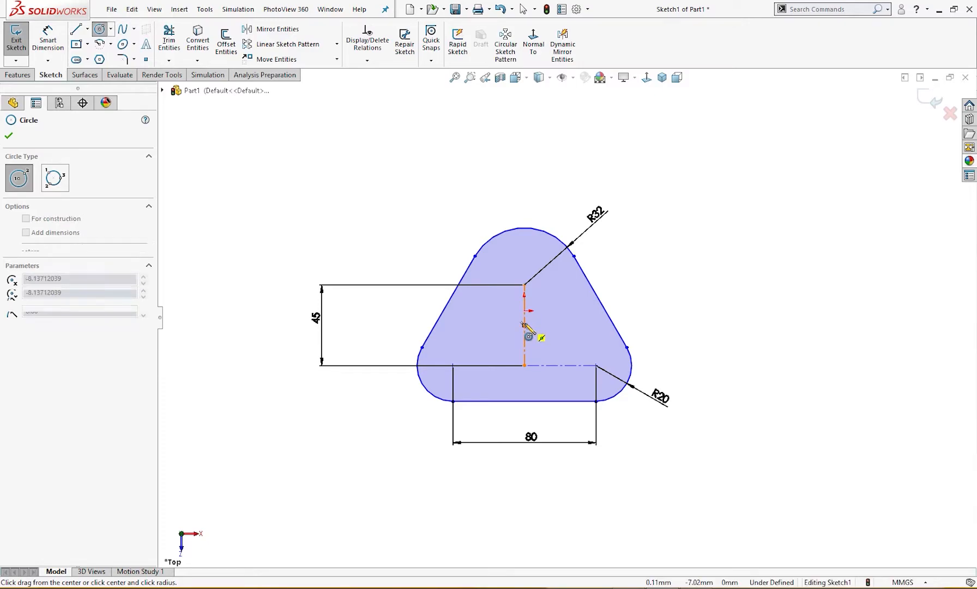
click(598, 303)
key(Escape)
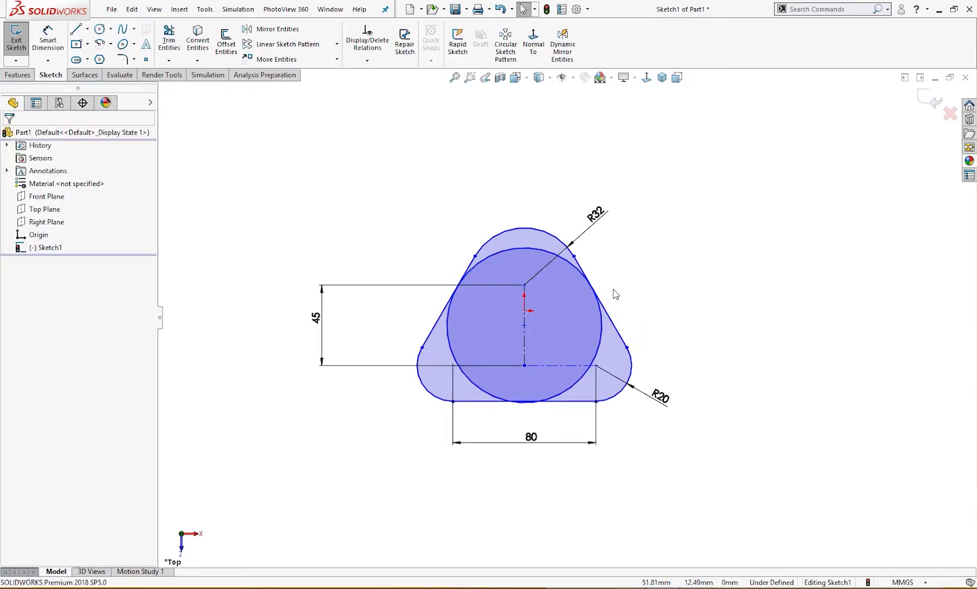
click(601, 322)
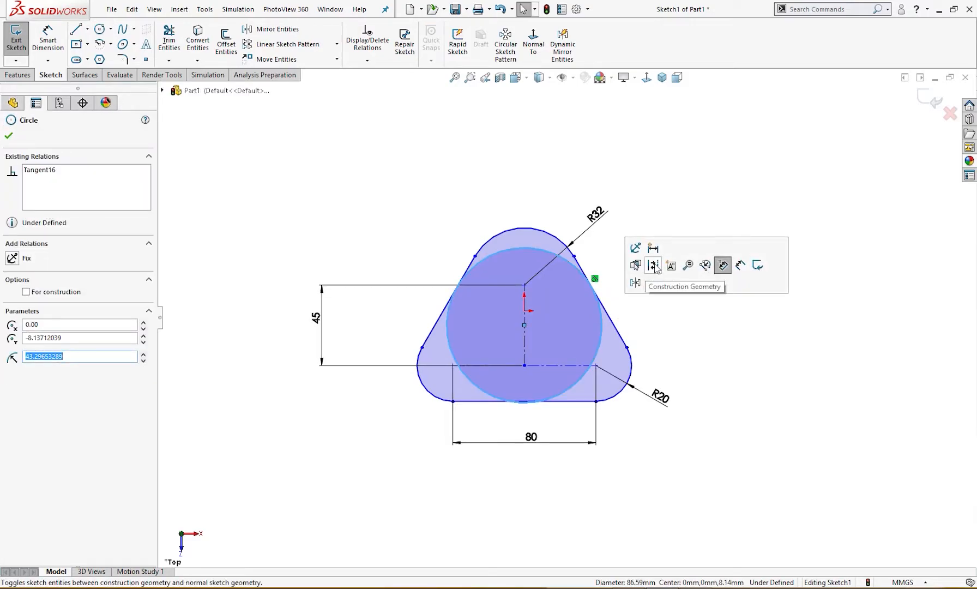
click(719, 264)
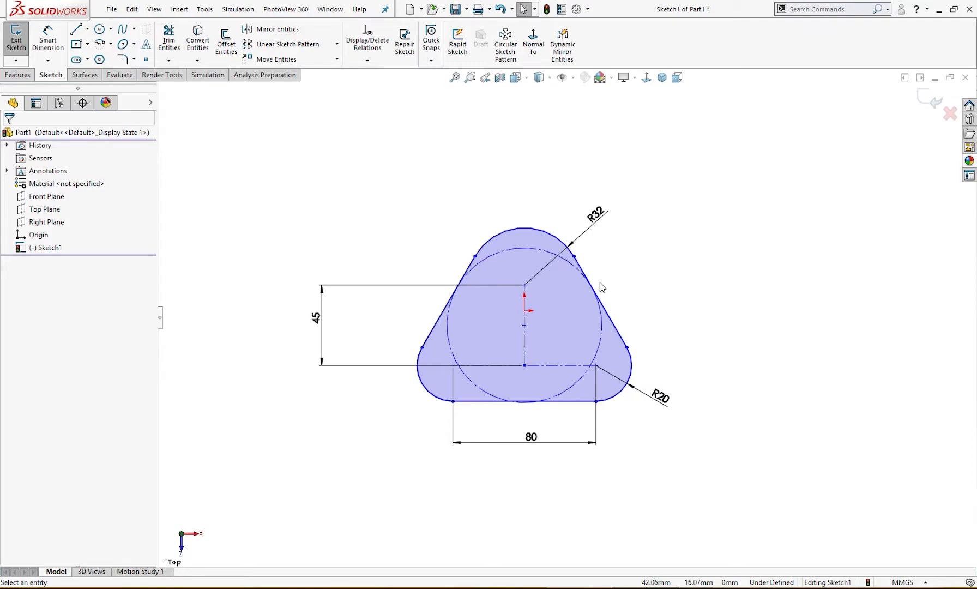
Make the construction circle tangent to the left side line
click(599, 312)
ctrl+click(603, 306)
click(616, 292)
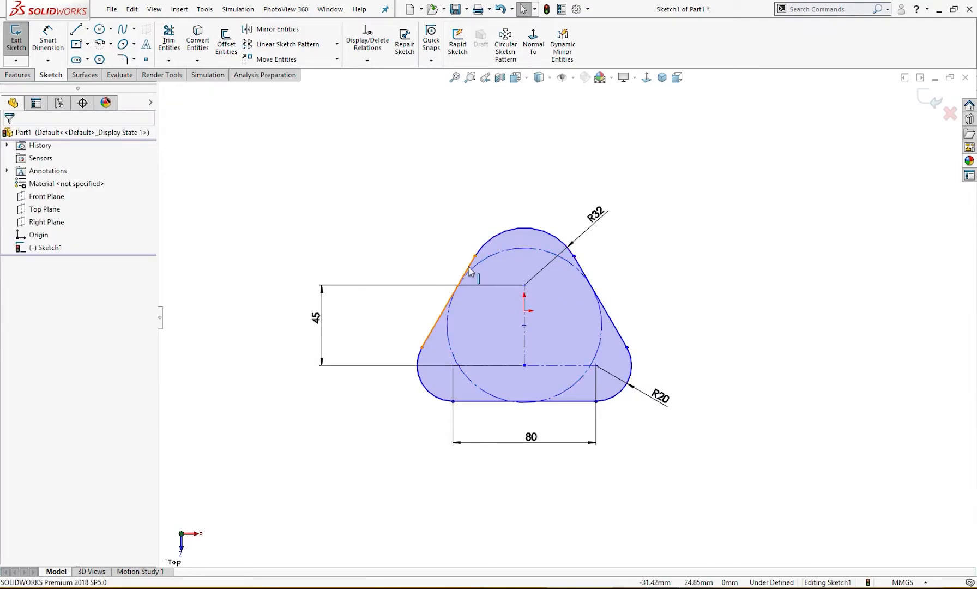
click(456, 289)
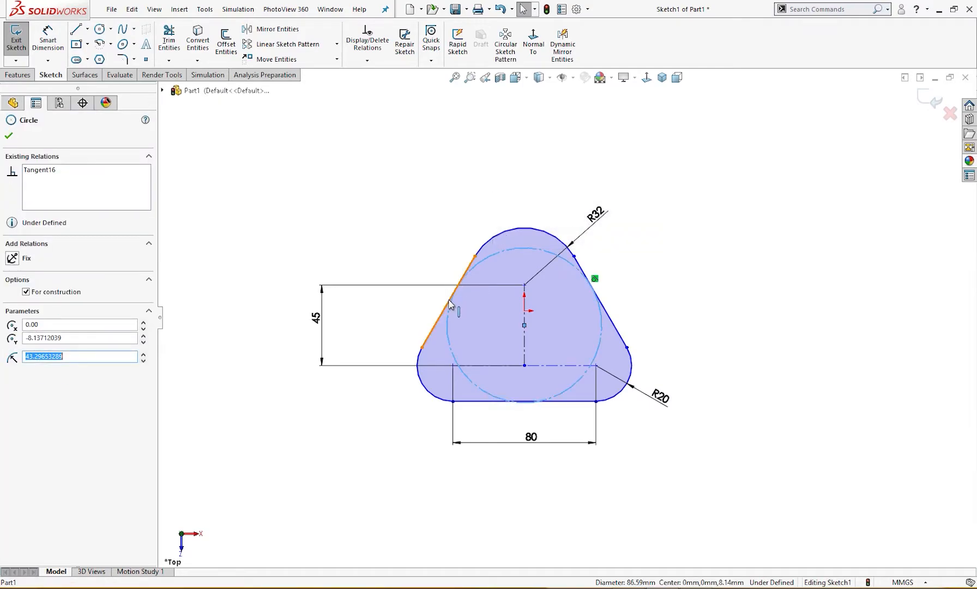
ctrl+click(450, 302)
click(12, 323)
click(272, 388)
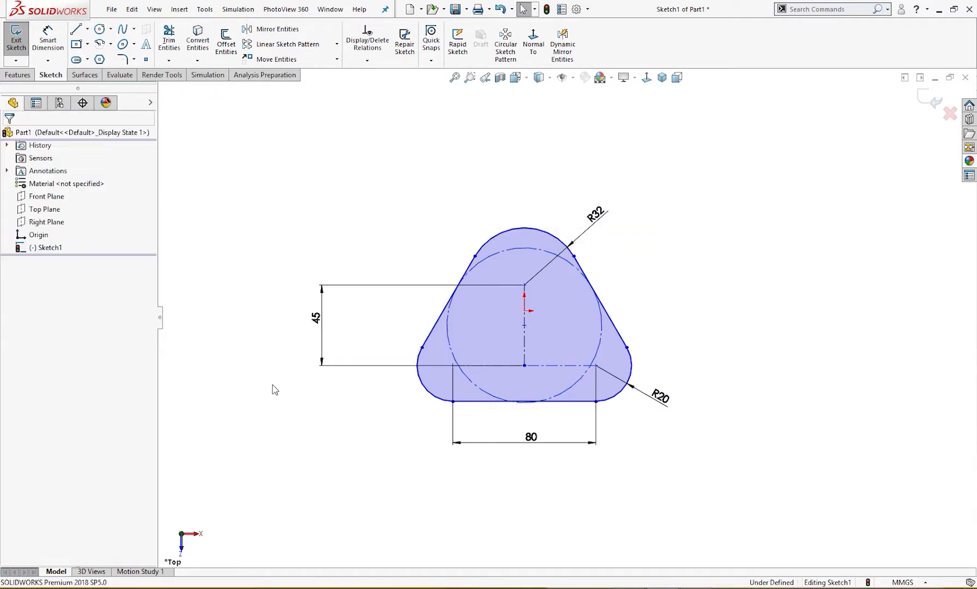
Make the construction circle tangent to the bottom horizontal line of the profile
click(496, 399)
ctrl+click(494, 401)
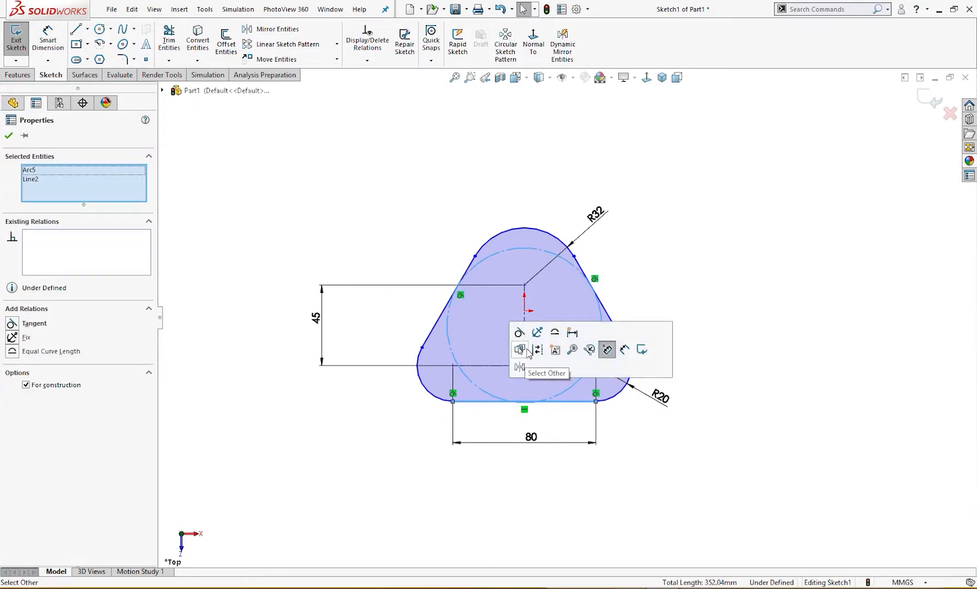
click(520, 332)
key(Escape)
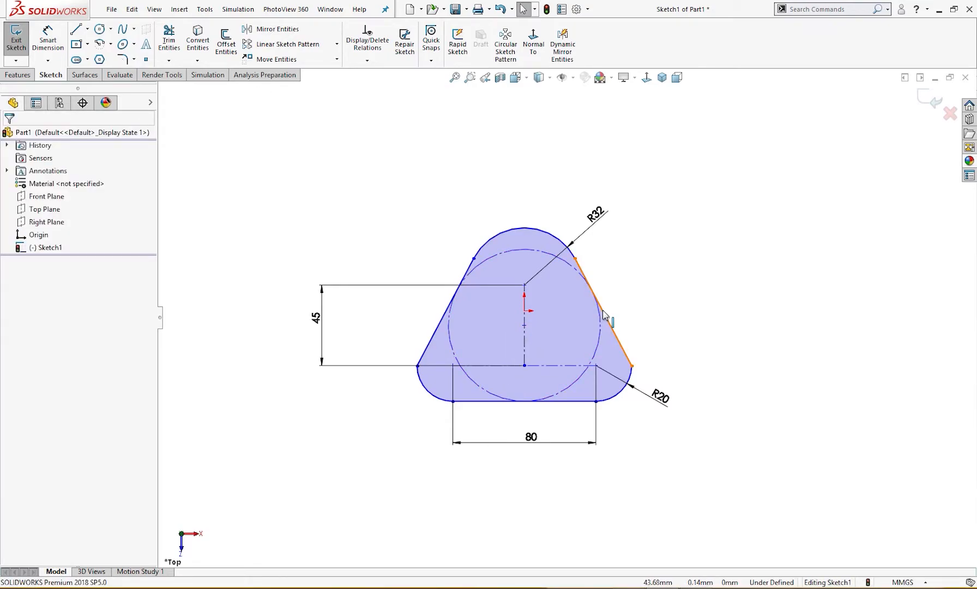
Check the existing relation between the construction circle and the right side line
click(602, 311)
ctrl+click(600, 325)
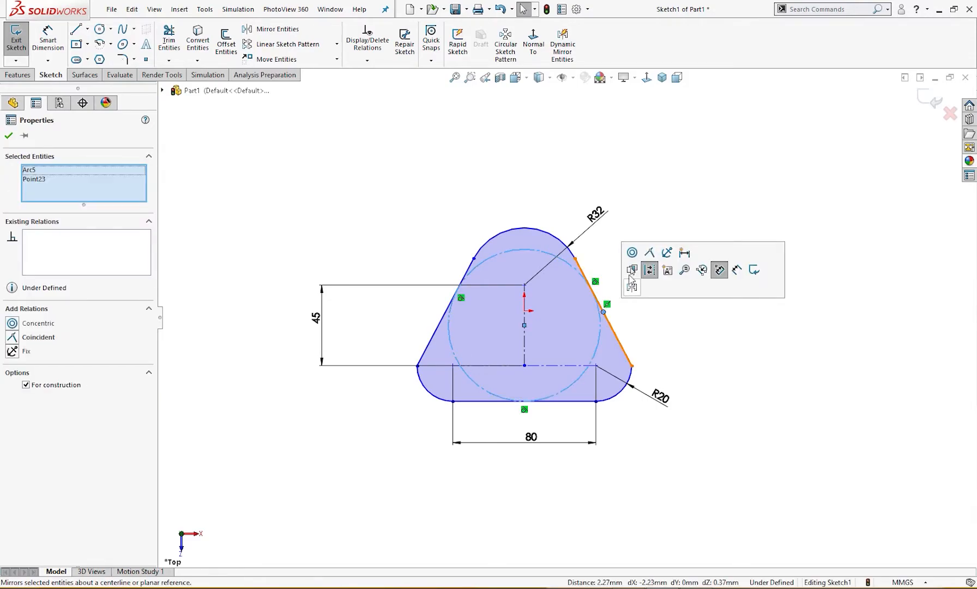
click(625, 320)
click(609, 326)
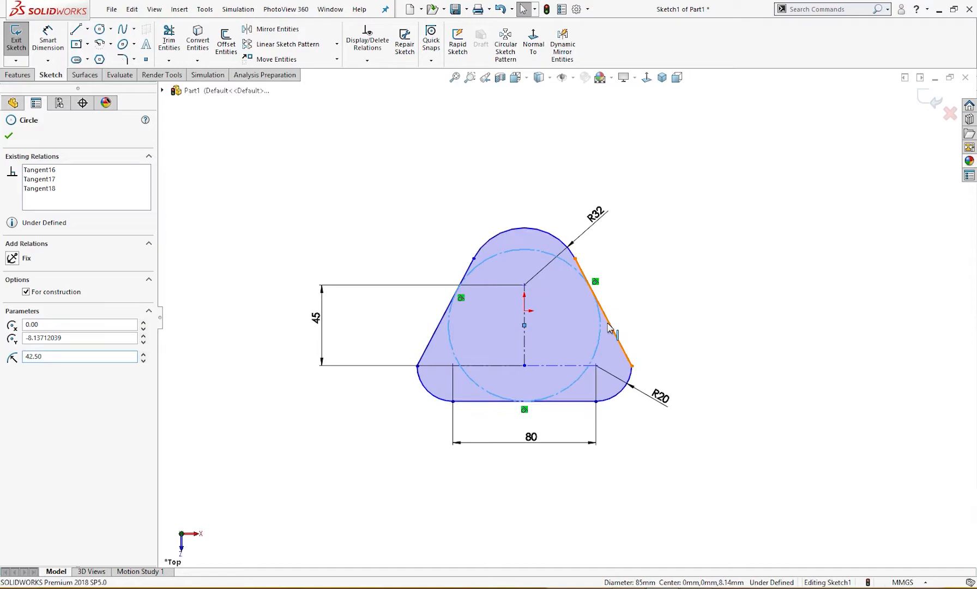
ctrl+click(609, 327)
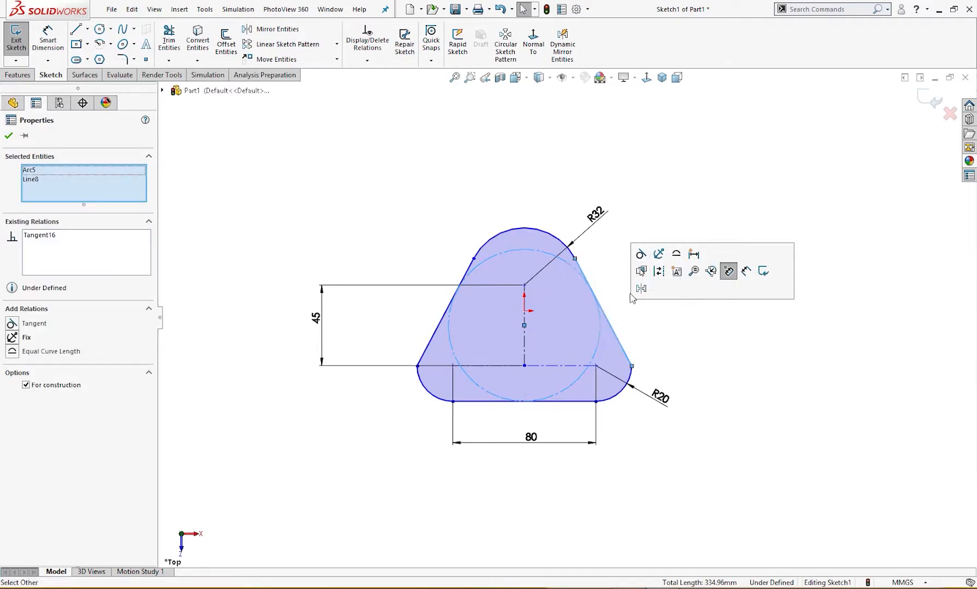
click(635, 321)
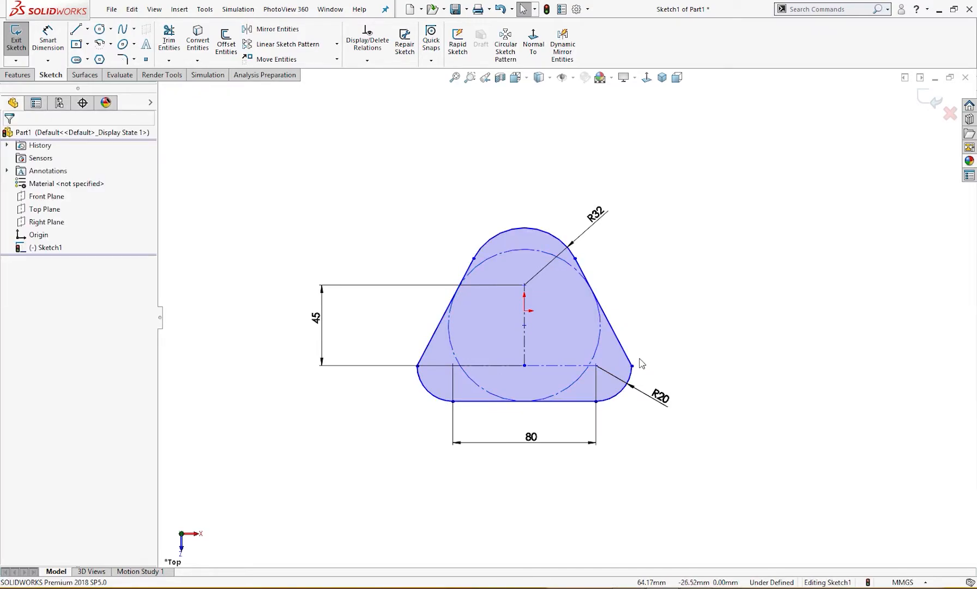
Try to make the right side line tangent to the lower-right R20 arc
click(629, 378)
ctrl+click(625, 353)
click(665, 302)
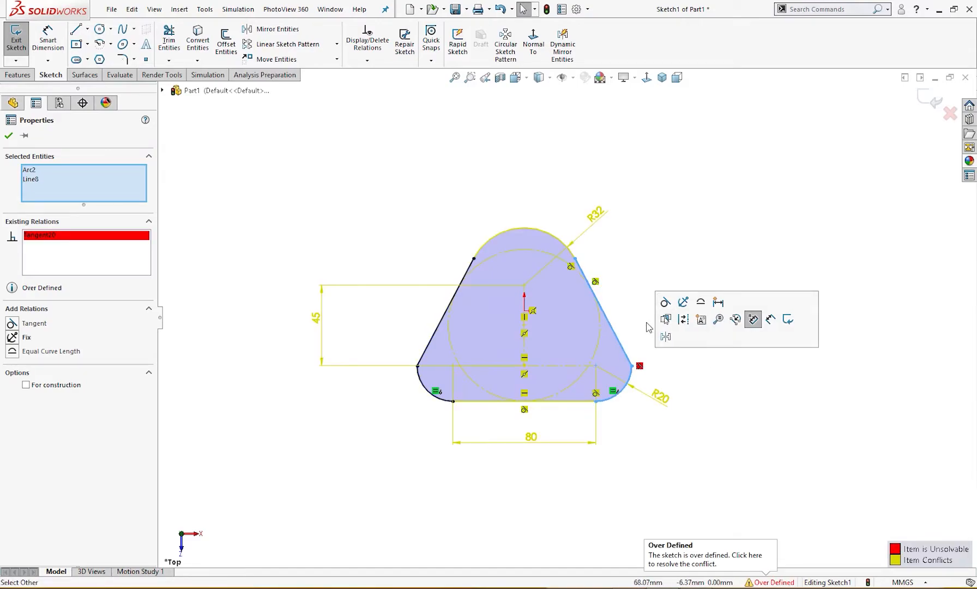
click(653, 355)
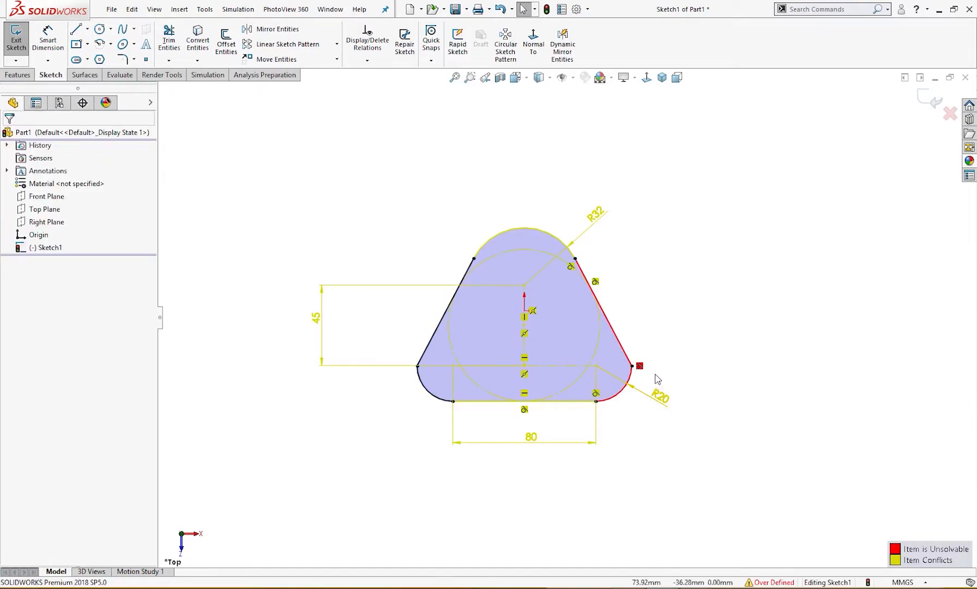
key(ctrl+z)
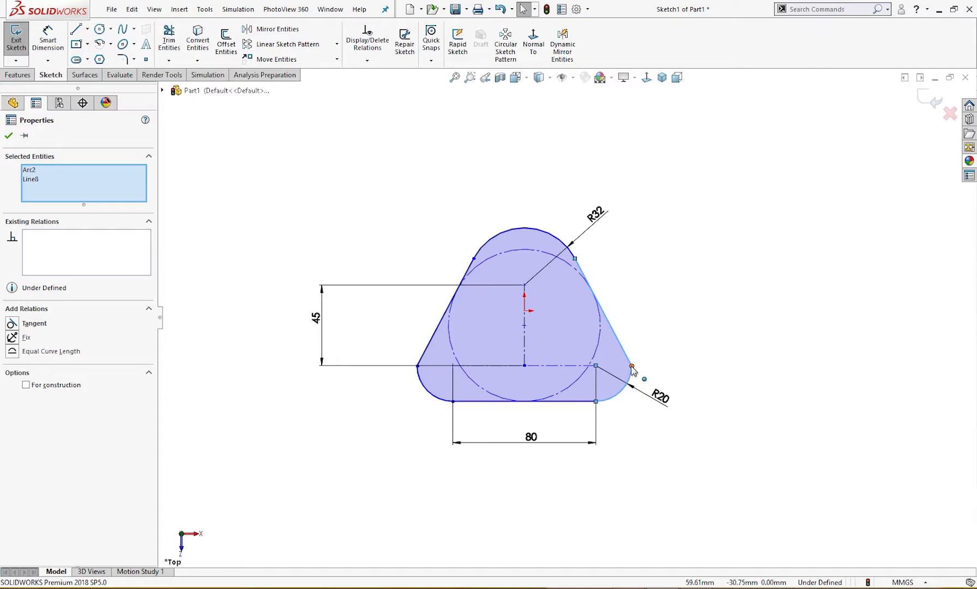
Move the profile so the construction circle's centre coincides with the sketch origin
mouse_move(633, 367)
mouse_down()
mouse_move(619, 395)
mouse_move(618, 381)
mouse_up()
drag(525, 338, 525, 312)
click(644, 331)
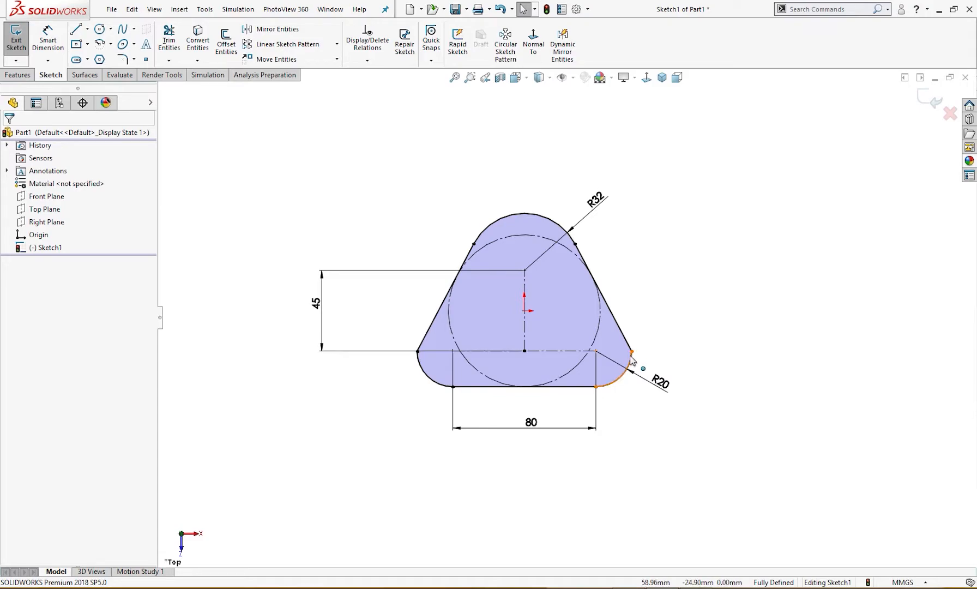
Delete the right side line and extend the lower-right R20 arc upward past its old end point
click(625, 337)
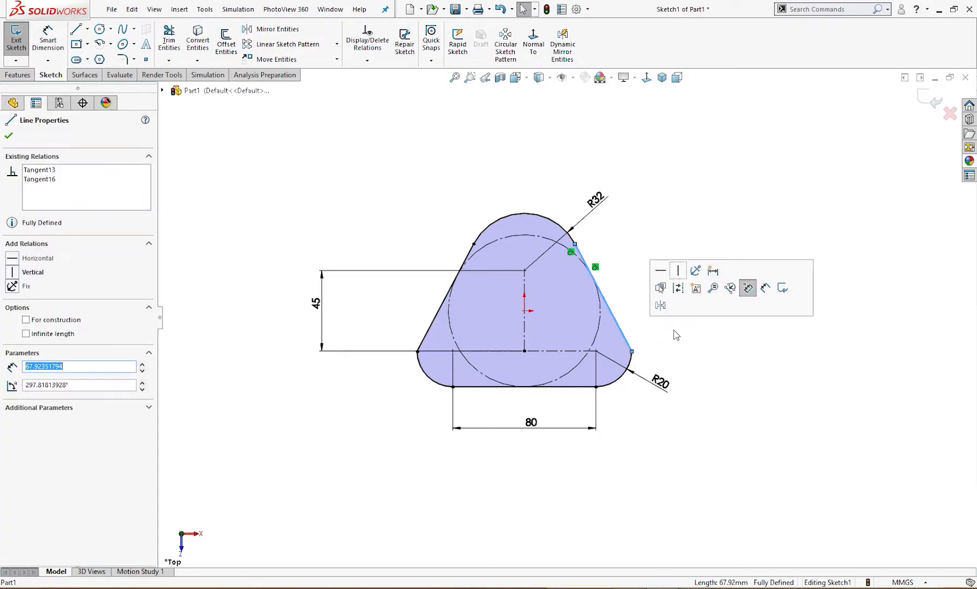
key(Delete)
right_drag(670, 321, 714, 366)
click(632, 347)
click(611, 319)
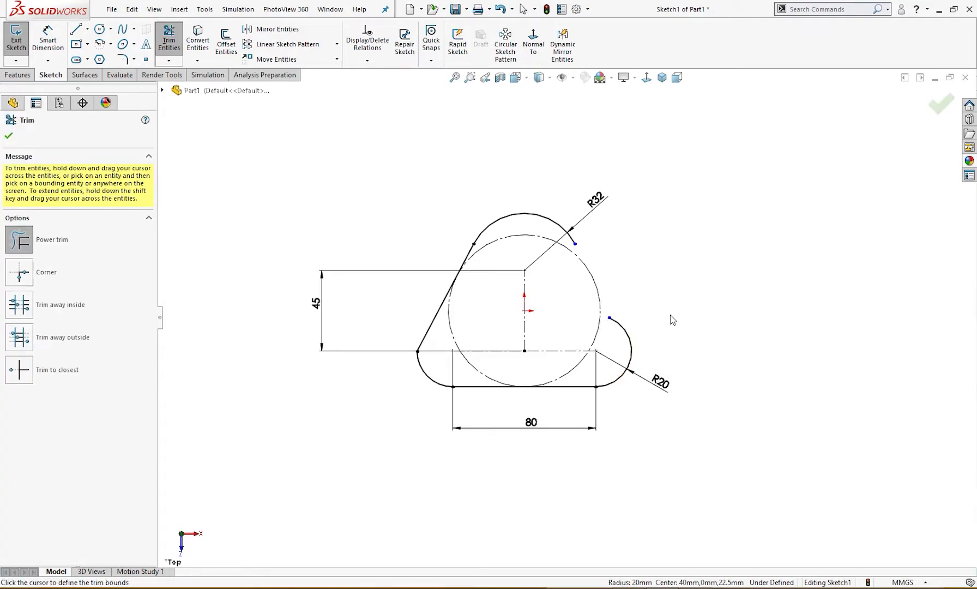
Sketch a new right side line from the upper R32 arc to the extended lower-right R20 arc
right_drag(671, 251, 698, 295)
right_drag(663, 237, 632, 270)
mouse_move(567, 232)
mouse_down()
mouse_move(622, 289)
mouse_move(634, 341)
mouse_move(627, 332)
mouse_up()
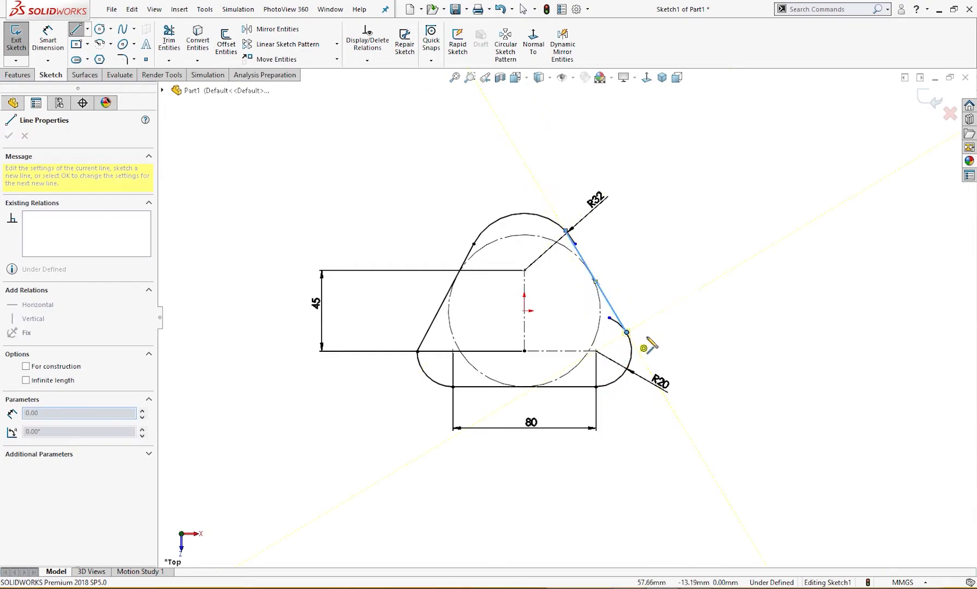
Make the new right side line tangent to the upper R32 arc
key(Escape)
scroll(605, 267, down, 5)
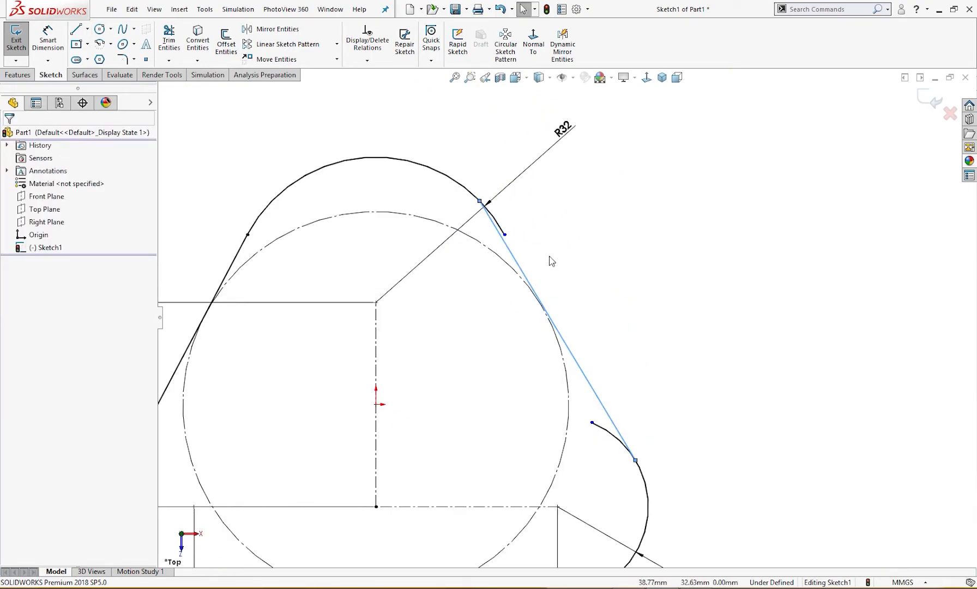
click(501, 229)
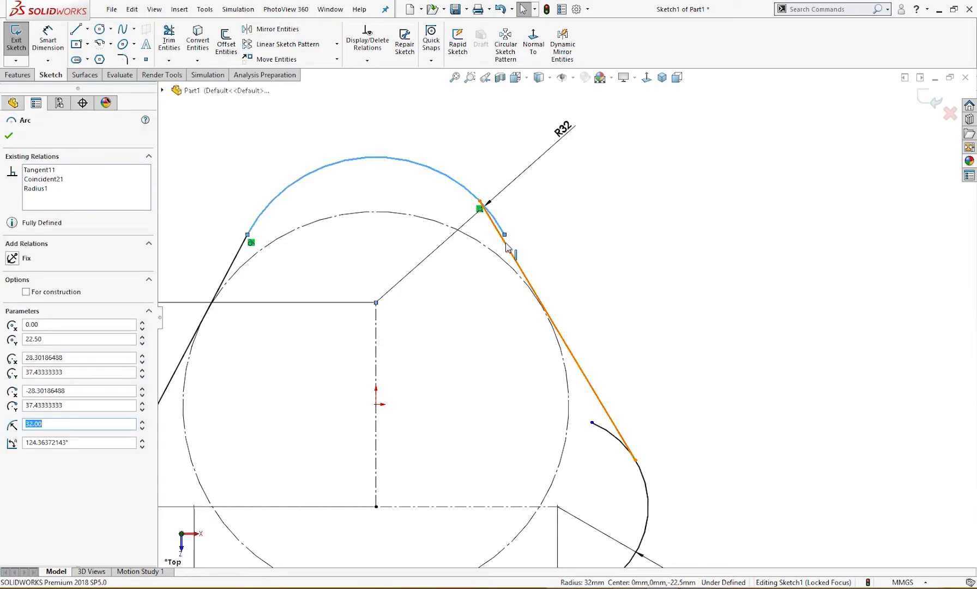
ctrl+click(507, 248)
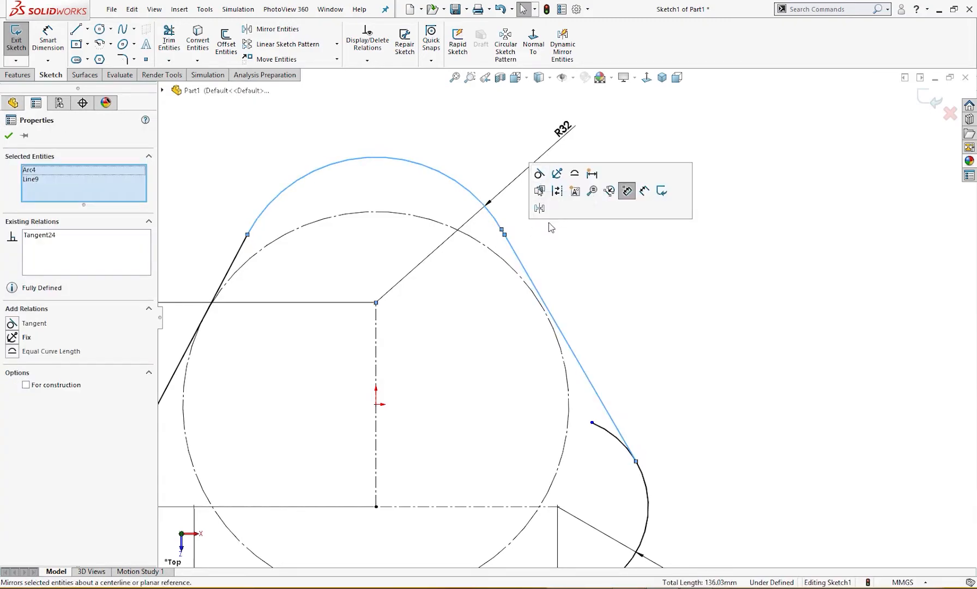
click(564, 285)
Trim the overhanging ends of the upper R32 arc and the lower-right R20 arc beyond the right side line
scroll(563, 294, up, 3)
scroll(561, 294, down, 6)
scroll(549, 321, down, 5)
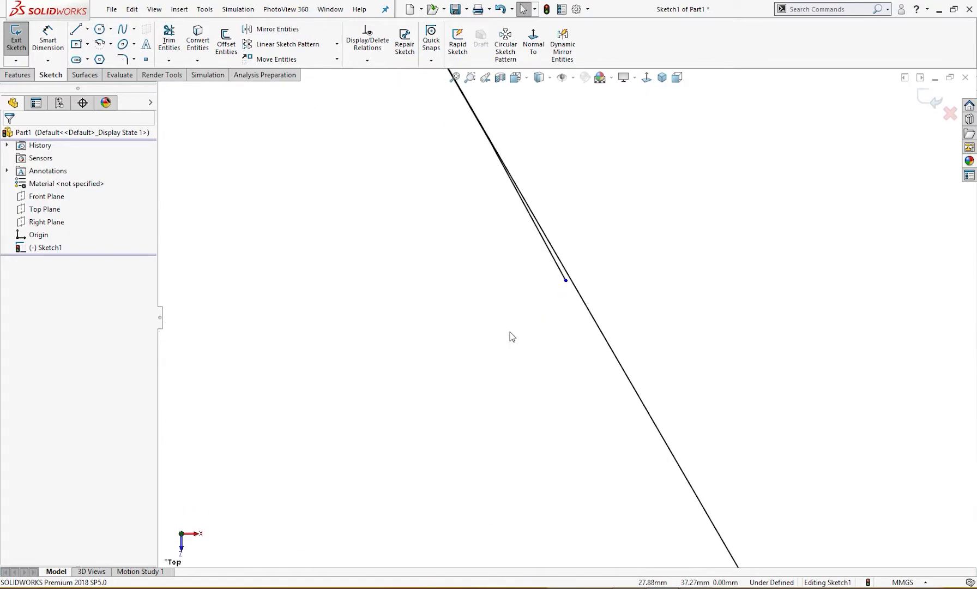
key(t)
scroll(561, 293, down, 2)
drag(566, 267, 561, 257)
scroll(545, 388, up, 6)
scroll(605, 405, up, 6)
scroll(632, 436, down, 5)
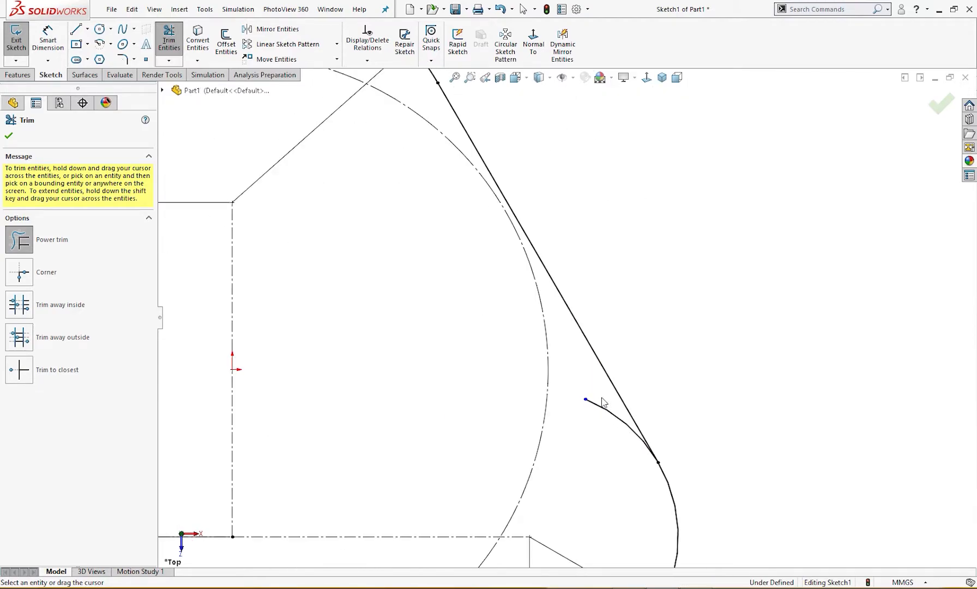
drag(602, 391, 603, 421)
scroll(603, 421, up, 5)
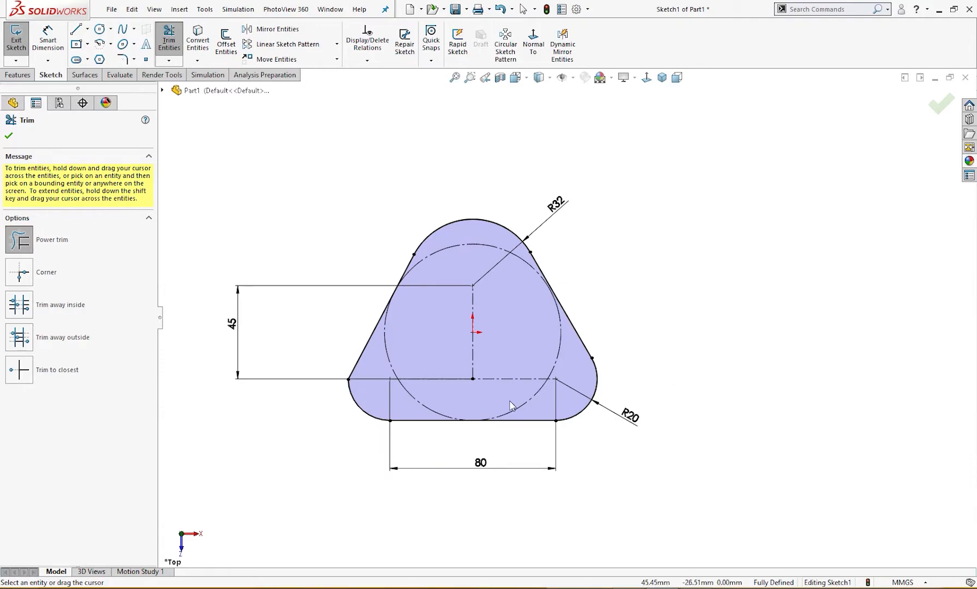
key(Escape)
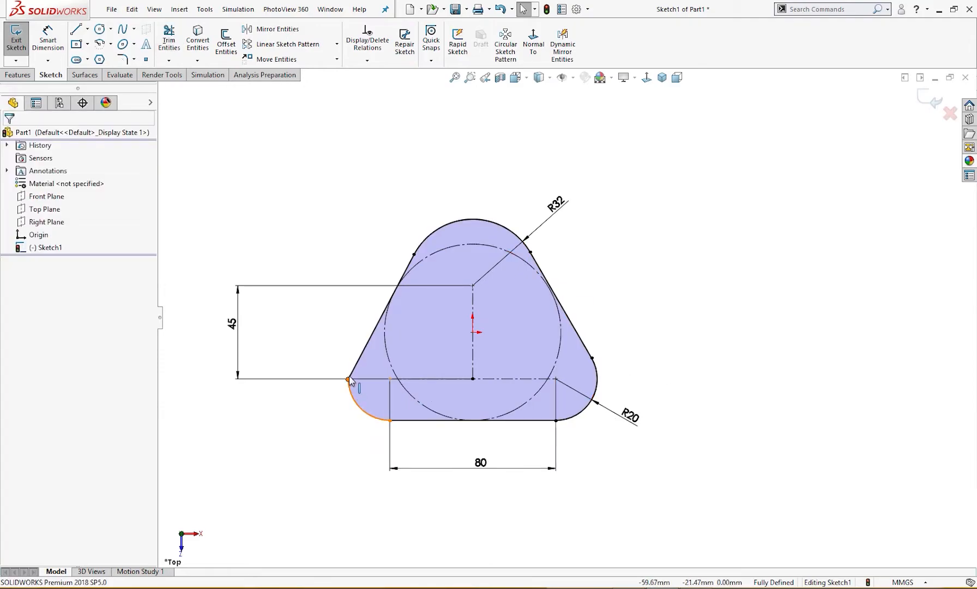
Delete the left side line and extend the lower-left arc upward past its old end point
click(354, 375)
key(Delete)
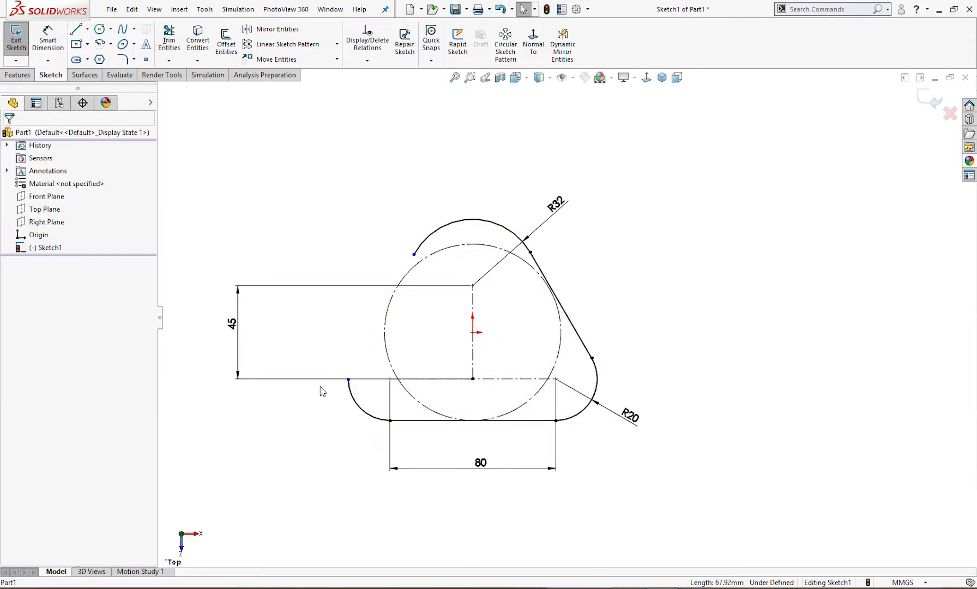
right_drag(308, 401, 367, 400)
drag(352, 388, 372, 343)
key(Escape)
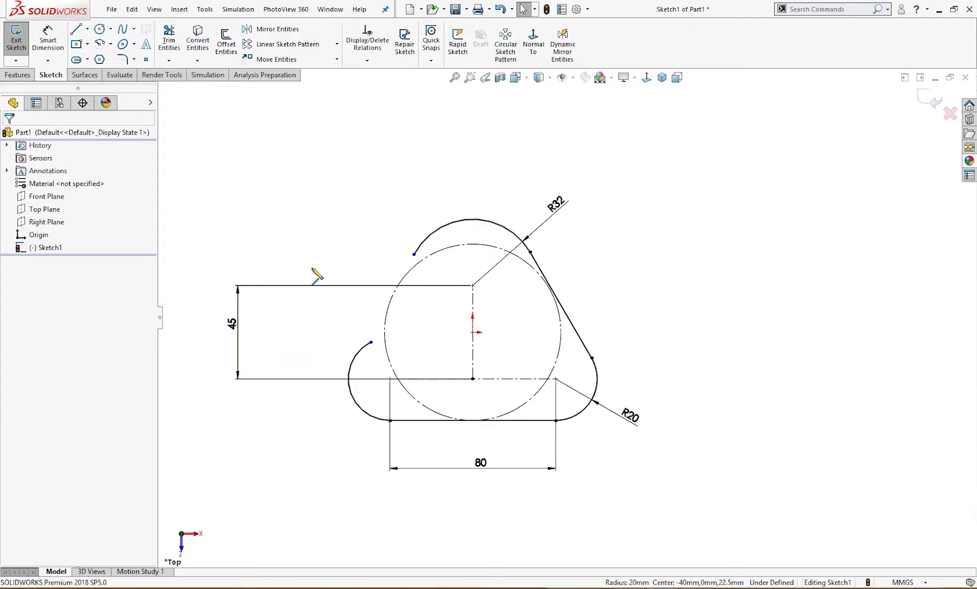
Sketch a new left side line from the upper R32 arc's left end to the extended lower-left arc, tangent to it
key(l)
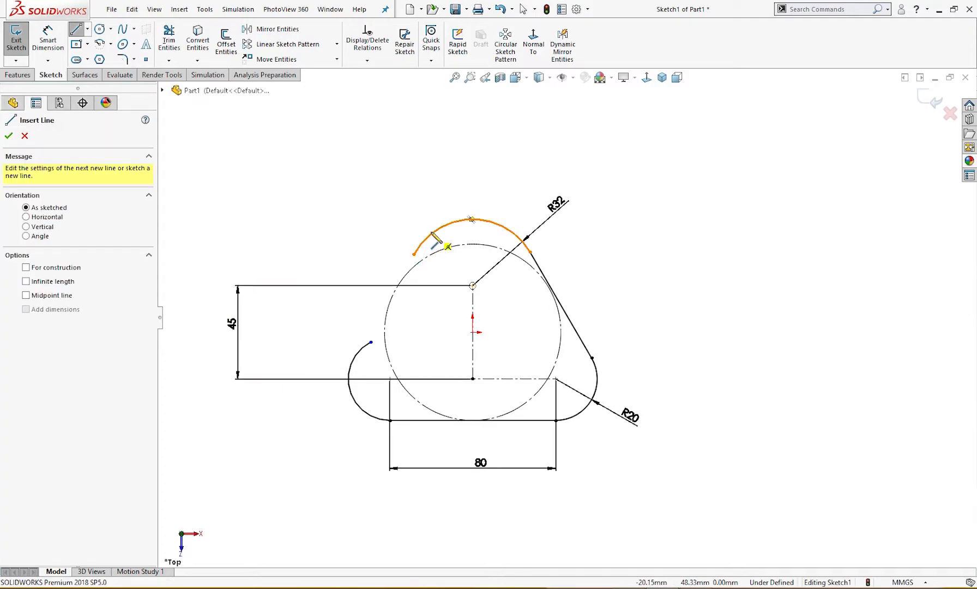
click(428, 237)
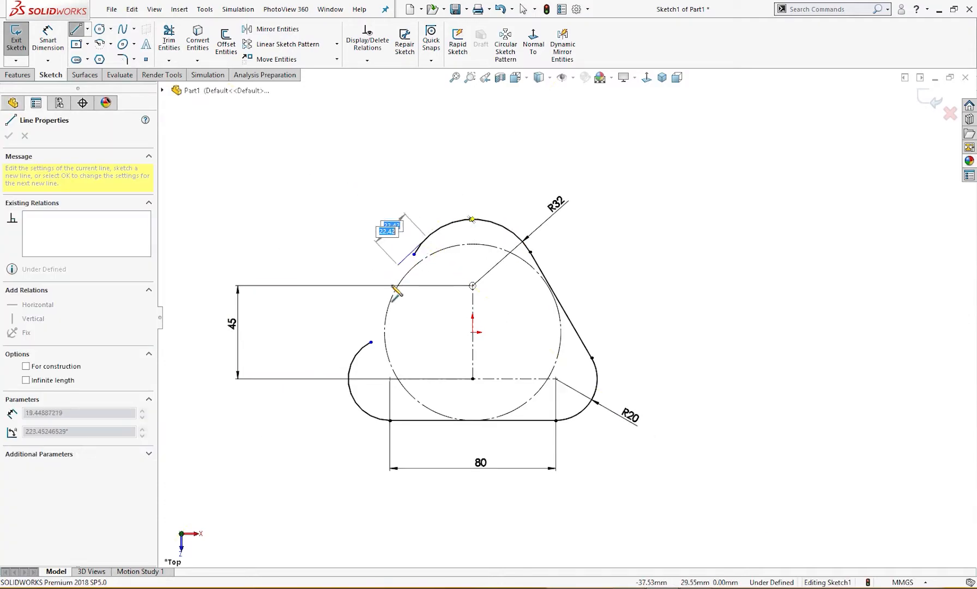
click(352, 368)
key(Escape)
Trim the overhanging ends of the upper R32 arc and the lower-left arc beyond the left side line
scroll(444, 273, down, 5)
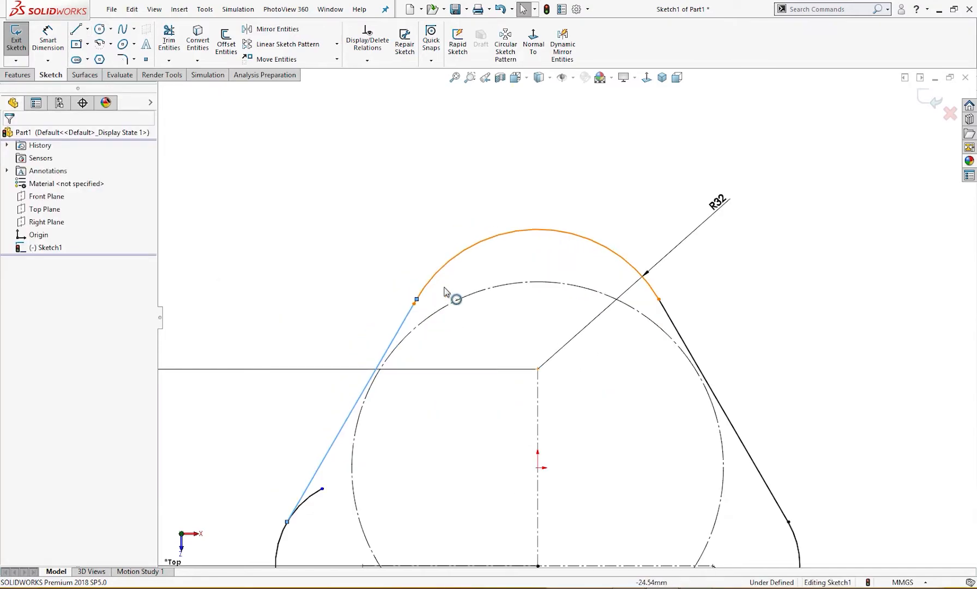
scroll(452, 327, down, 6)
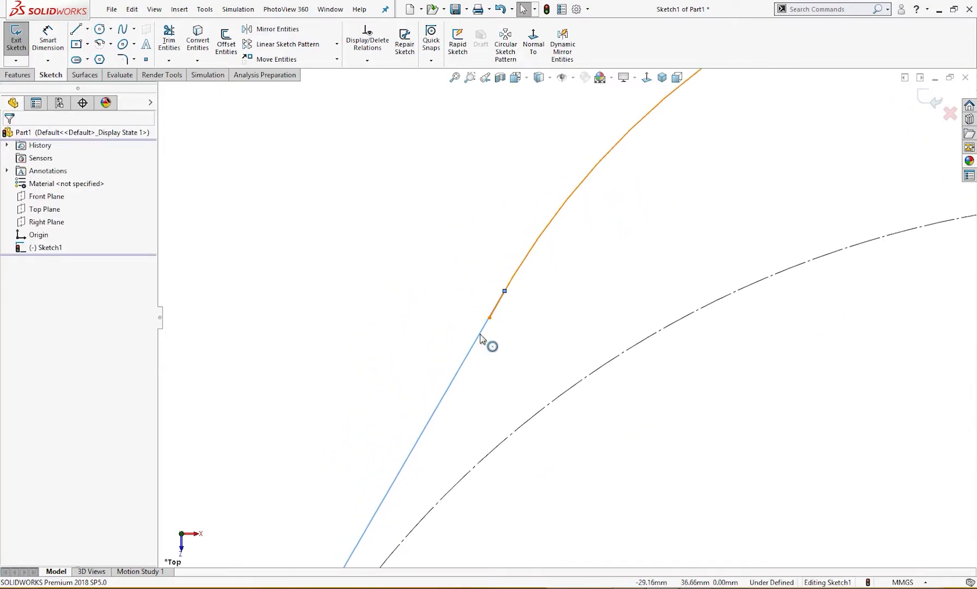
right_drag(544, 317, 588, 359)
scroll(573, 296, down, 4)
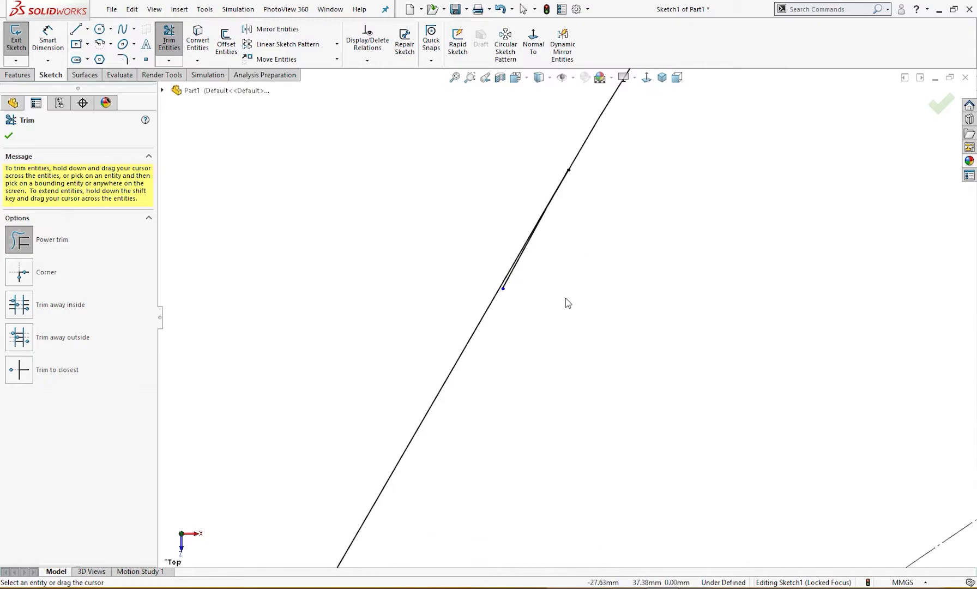
drag(521, 281, 493, 281)
scroll(562, 355, up, 5)
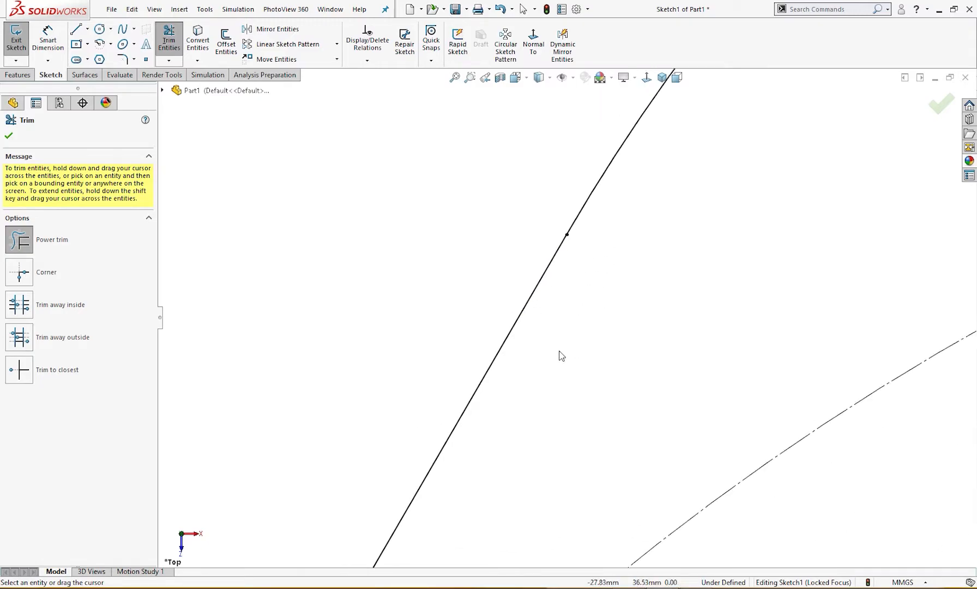
scroll(564, 453, up, 7)
drag(511, 423, 502, 442)
scroll(606, 482, up, 4)
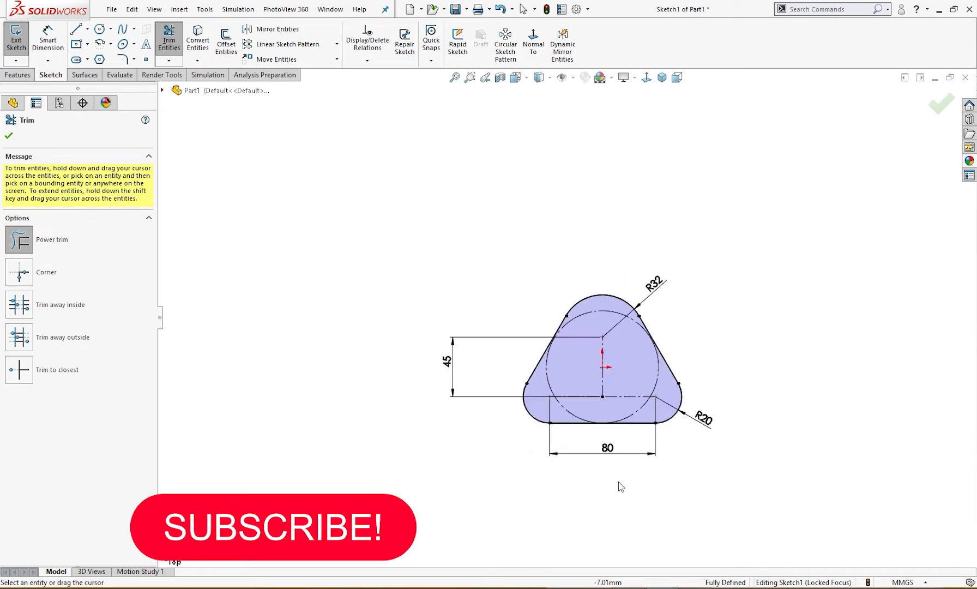
scroll(627, 481, down, 2)
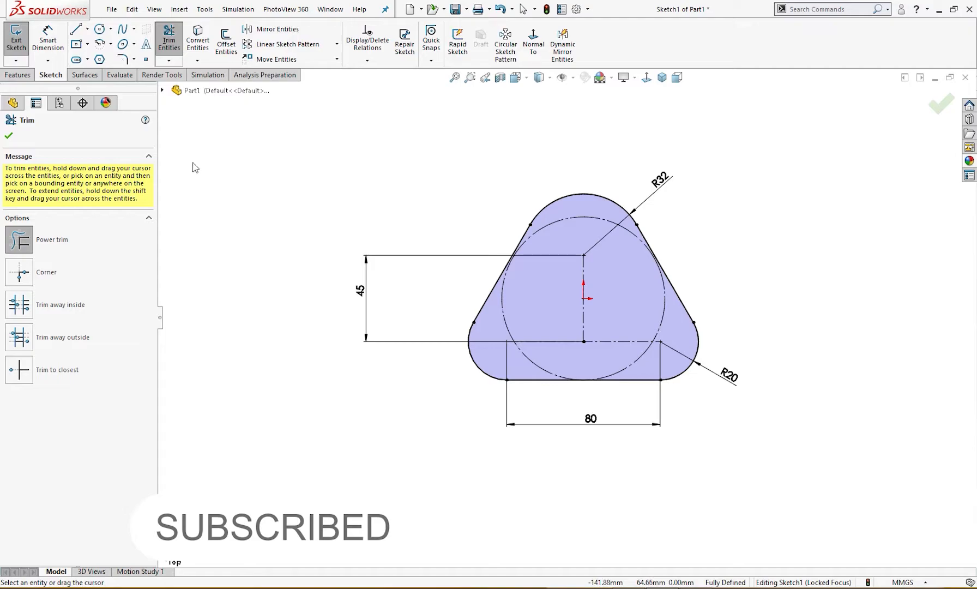
key(Escape)
Move the R32, 45, 80 and R20 dimensions closer to the profile
drag(653, 189, 600, 163)
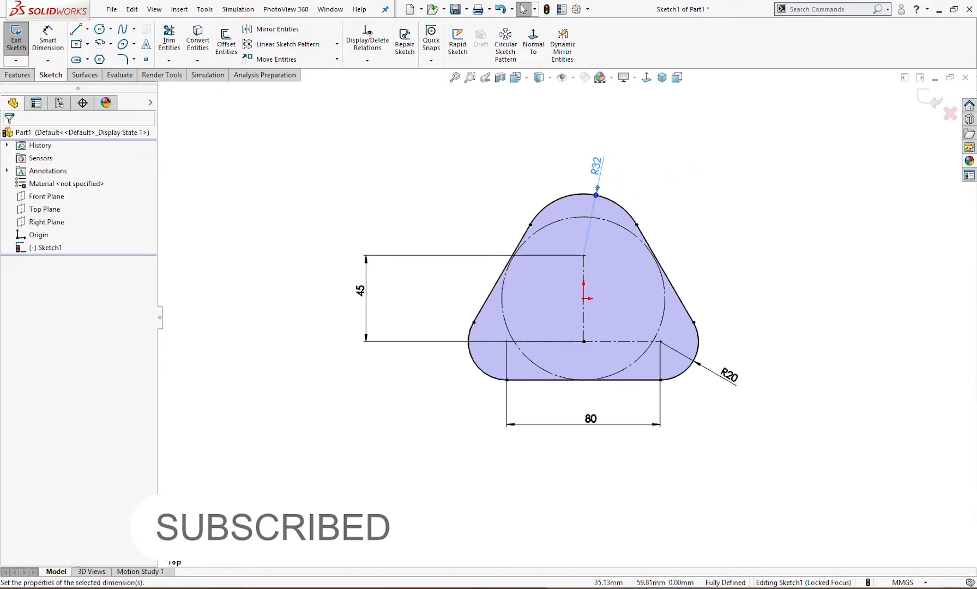
drag(370, 292, 447, 295)
double_click(445, 294)
drag(589, 420, 582, 401)
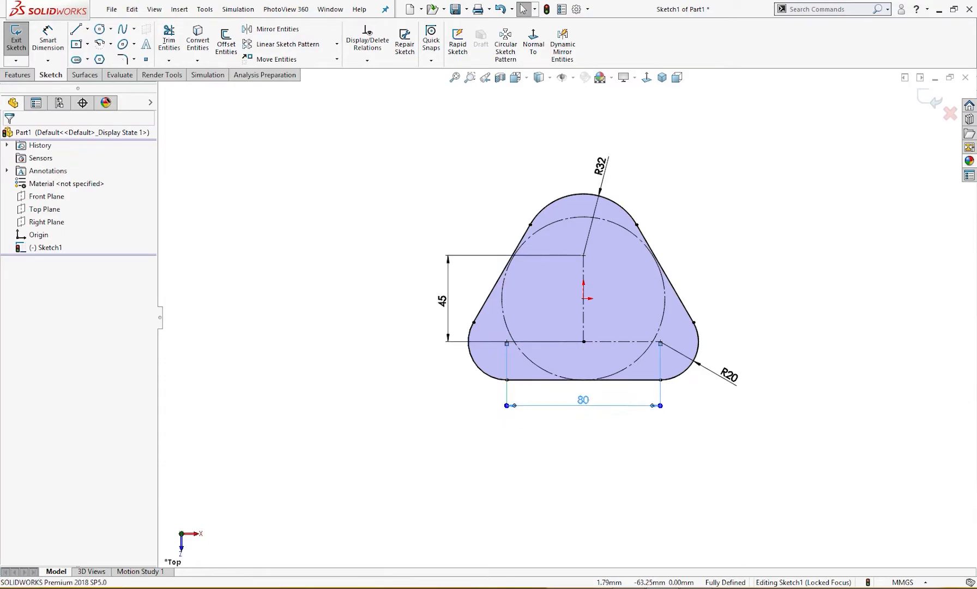
click(718, 381)
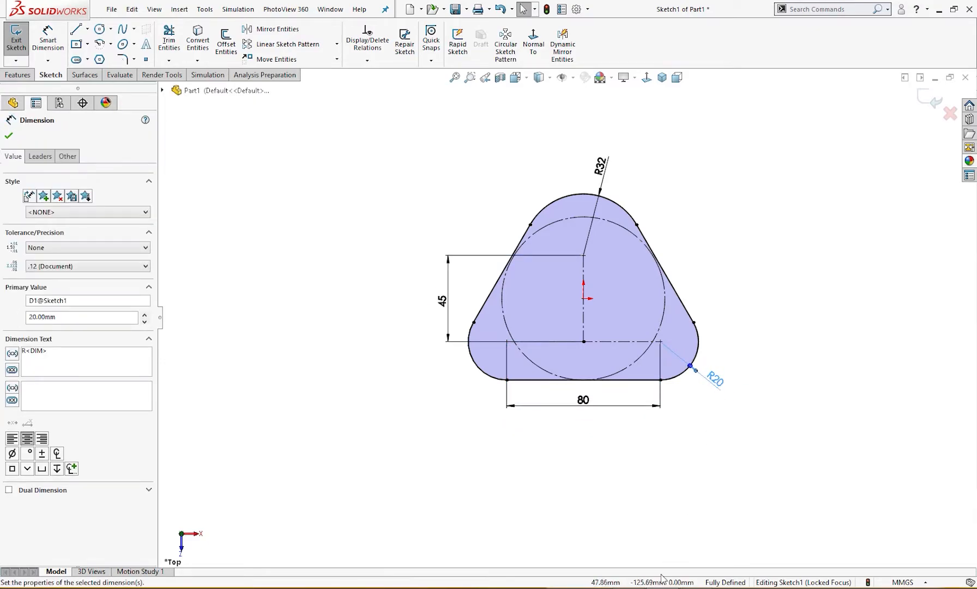
Consult the Exercise 23 drawing and extrude the rounded triangular profile 25 mm as a blind boss
key(alt+Tab)
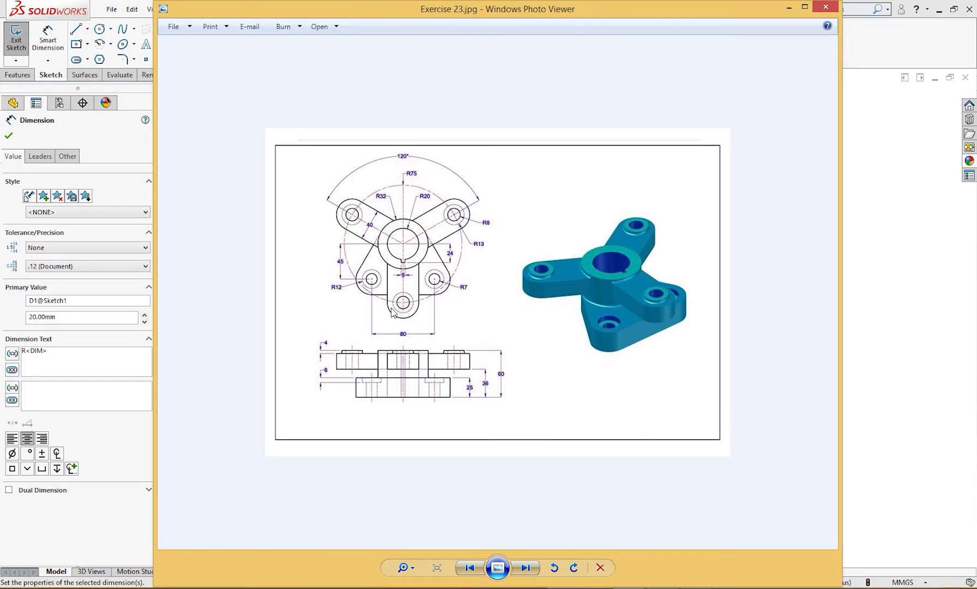
click(788, 7)
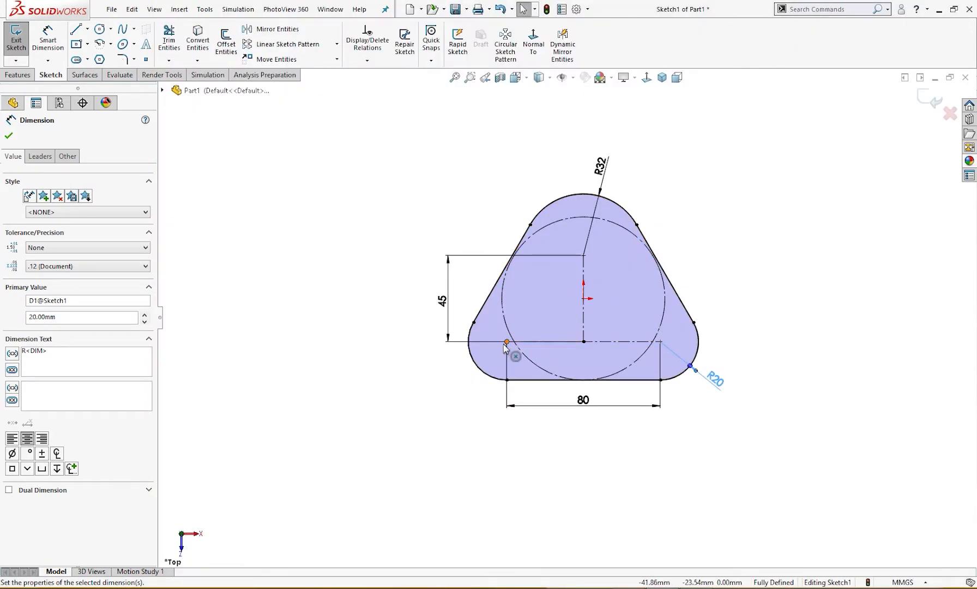
click(660, 341)
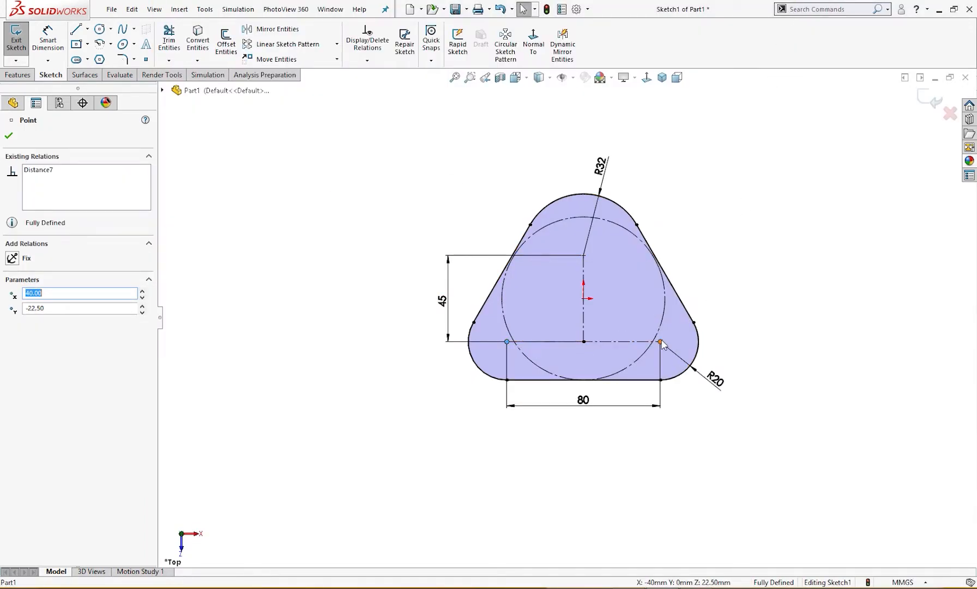
click(756, 337)
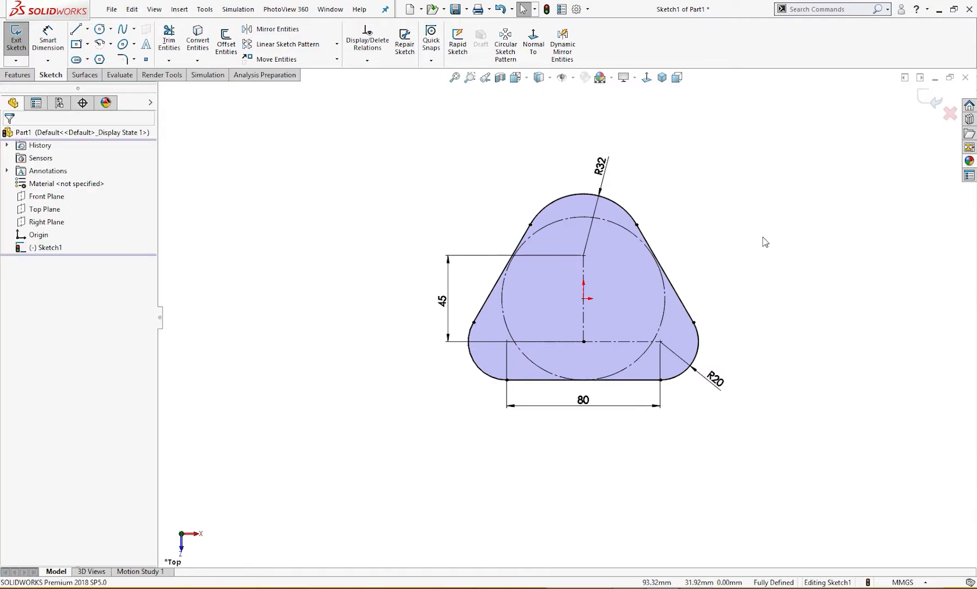
key(s)
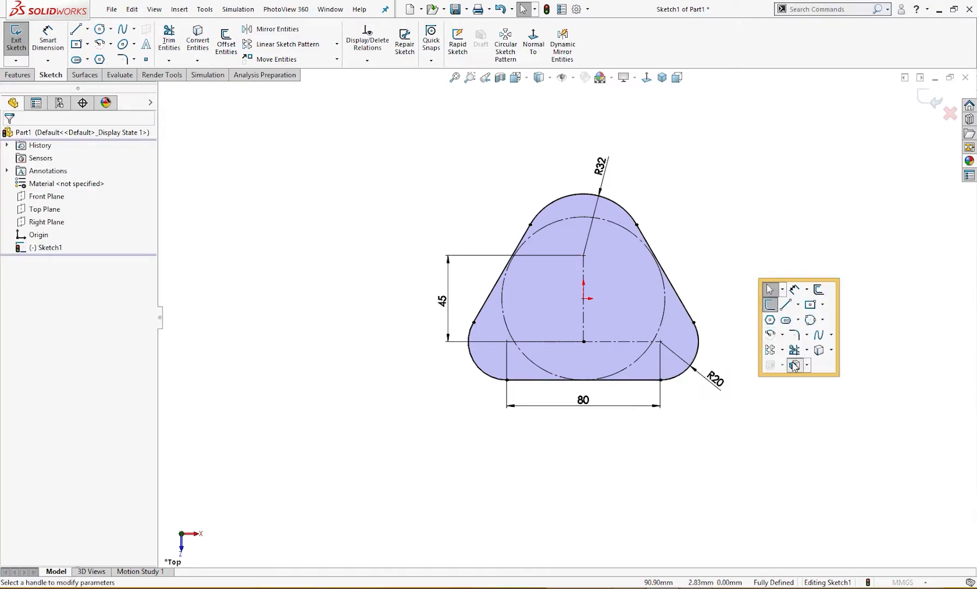
click(790, 360)
text(10in)
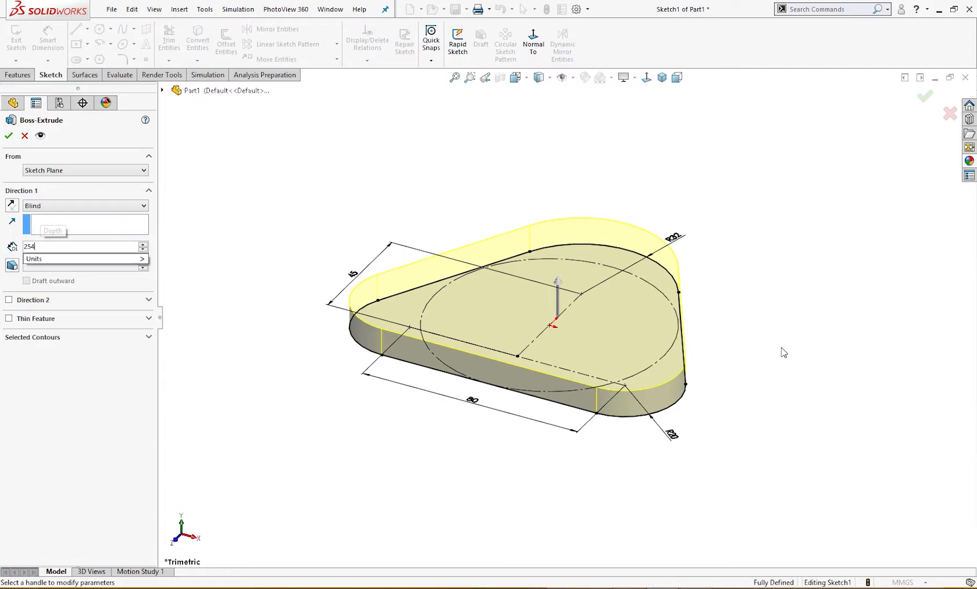
key(Return)
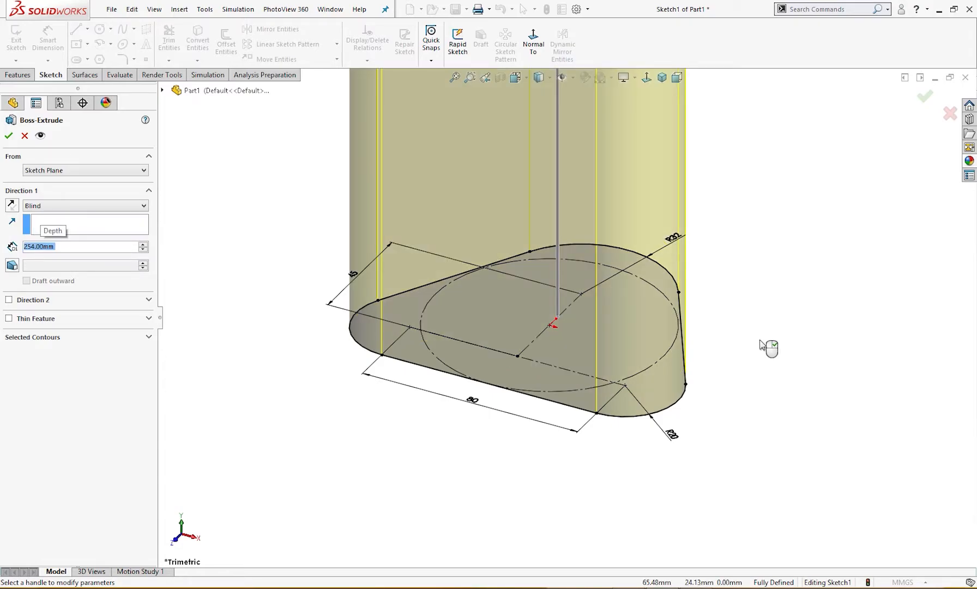
text(25)
key(Return)
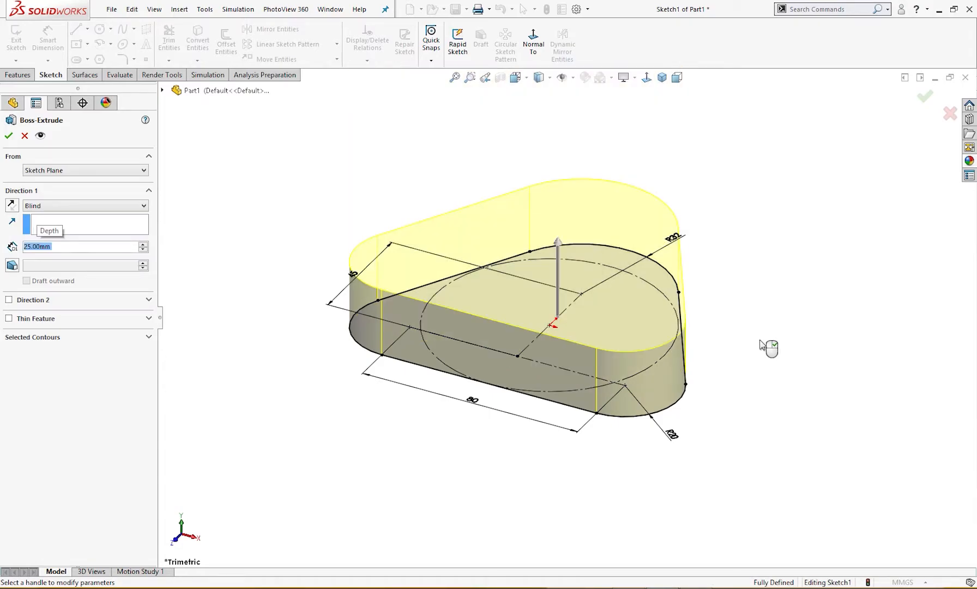
click(8, 135)
Start a sketch on the plate's top face and draw a 24 mm diameter circle concentric with the lower-left corner arc
click(435, 261)
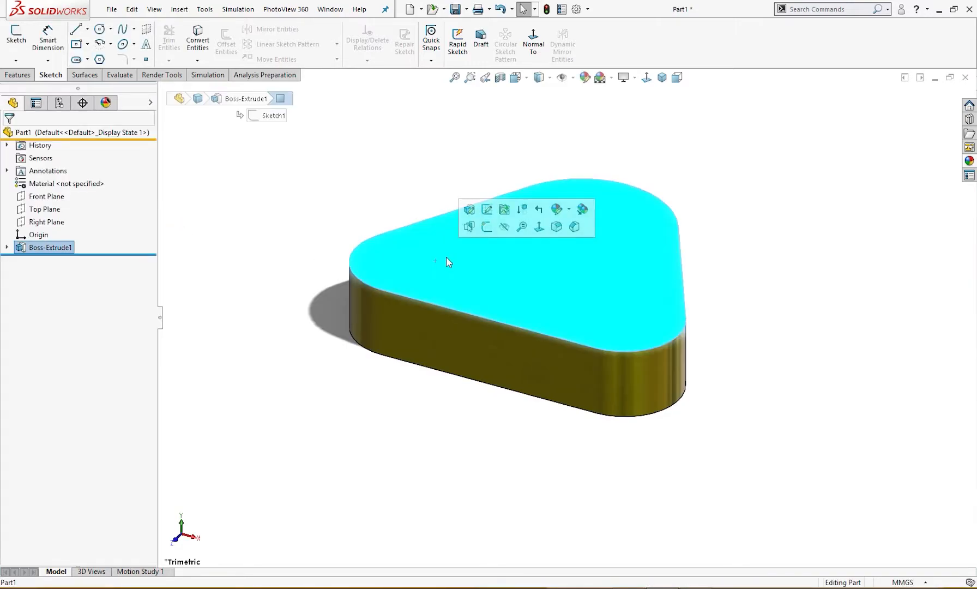
click(484, 227)
right_drag(279, 283, 358, 294)
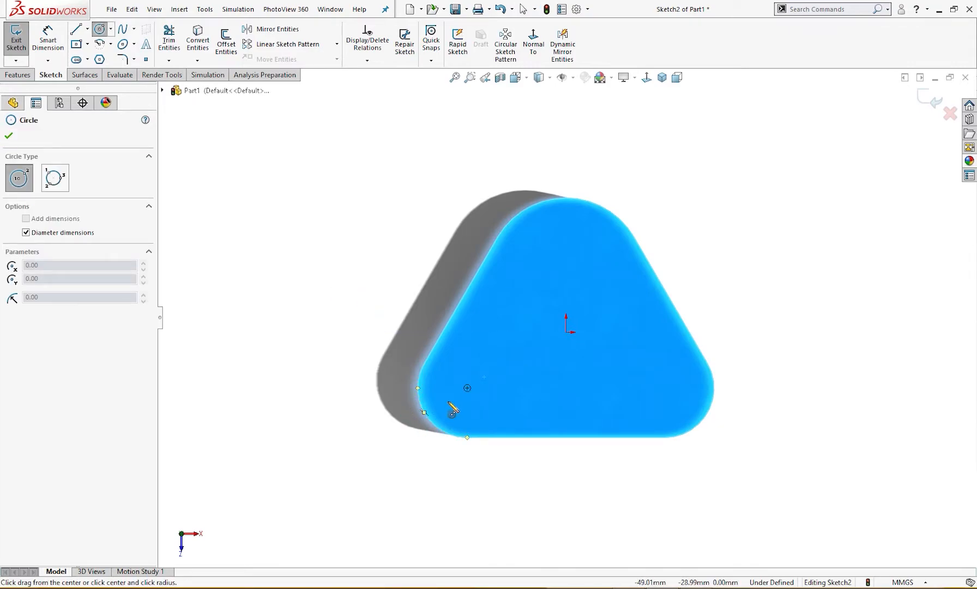
click(467, 388)
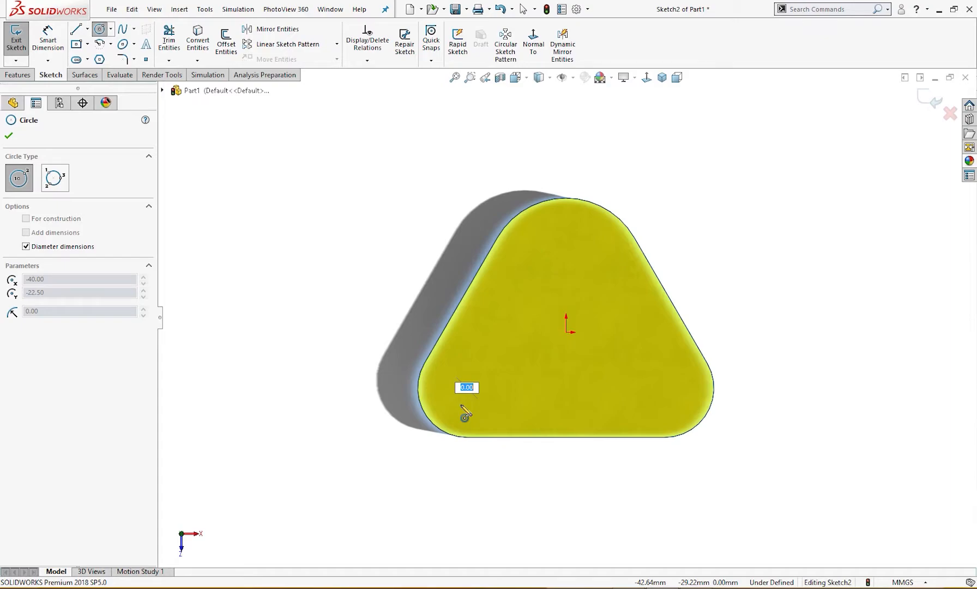
click(628, 587)
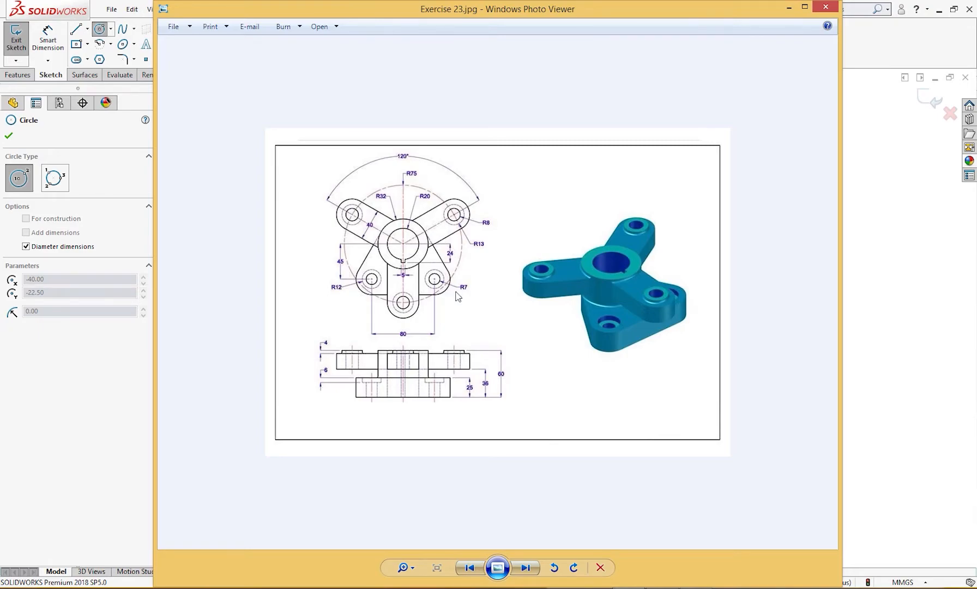
click(786, 9)
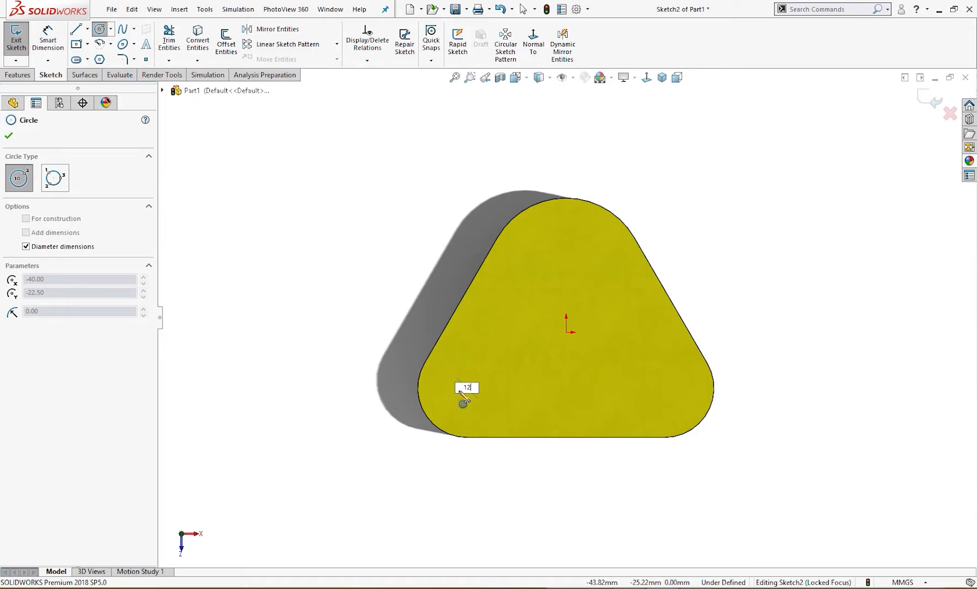
key(Return)
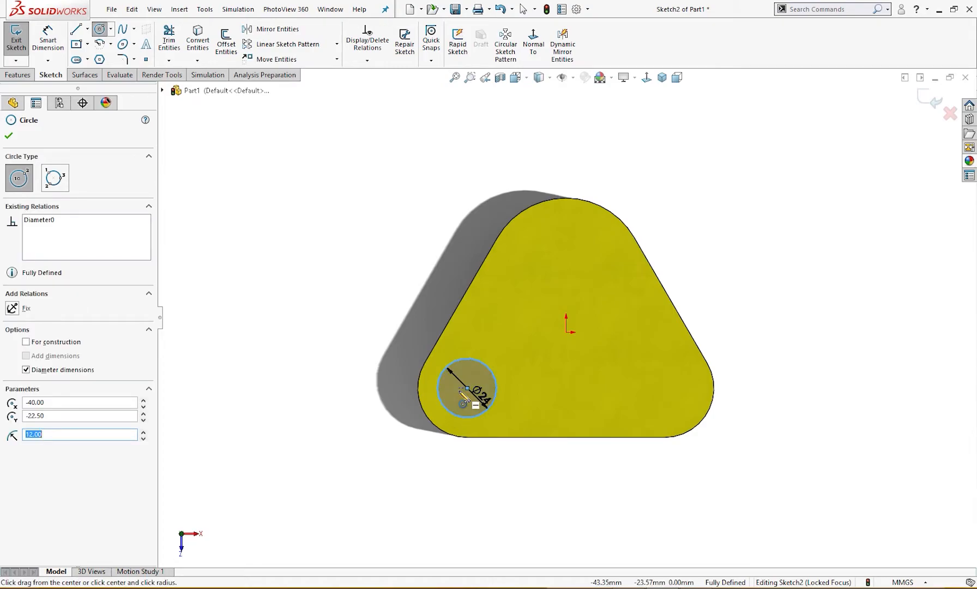
Draw a 14 mm diameter circle concentric with the 24 mm circle in the lower-left corner
click(467, 387)
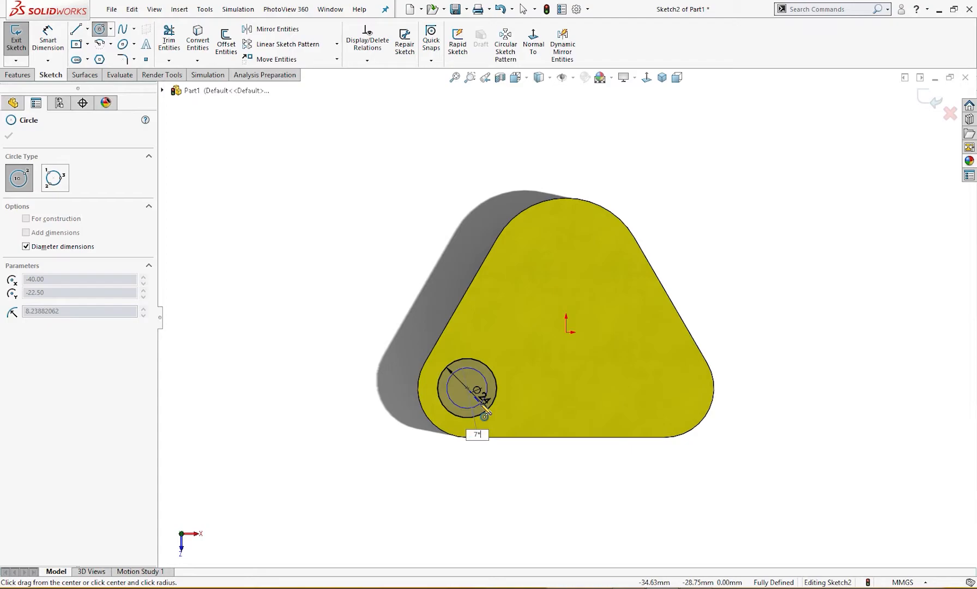
key(Return)
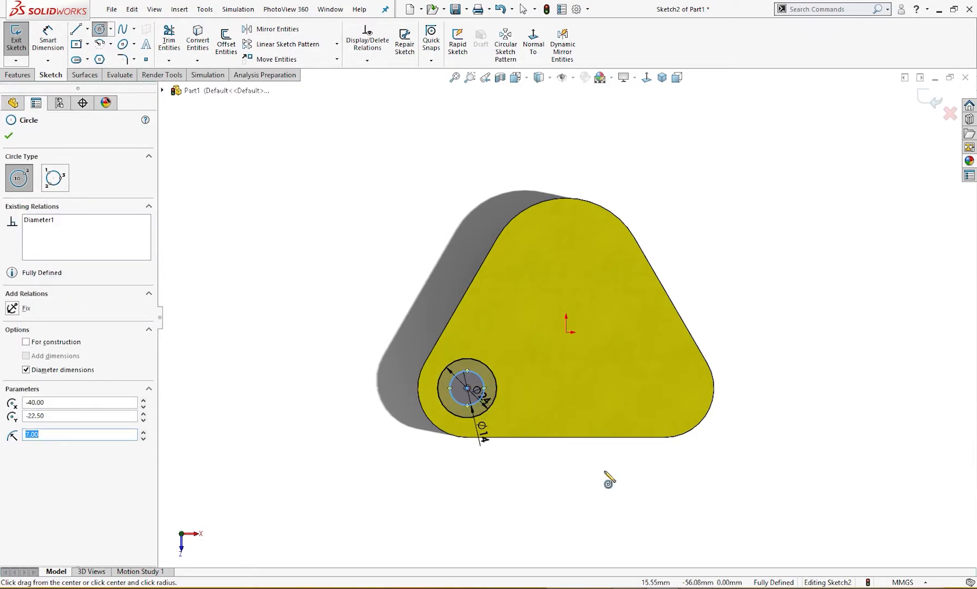
key(Escape)
Draw a vertical centerline from the origin to the plate's bottom edge and mirror both corner circles across it
right_drag(556, 493, 591, 453)
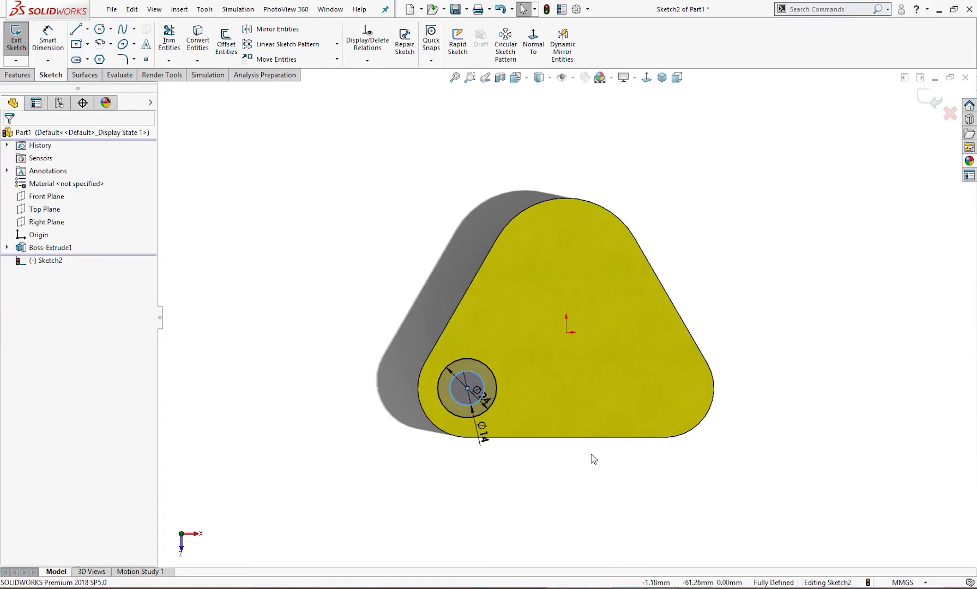
click(565, 332)
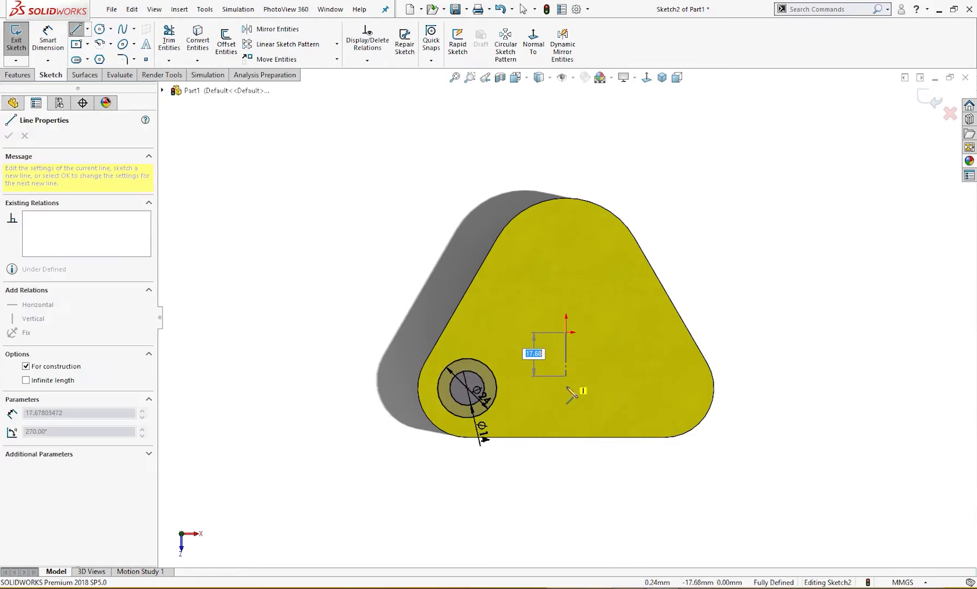
click(566, 438)
key(Escape)
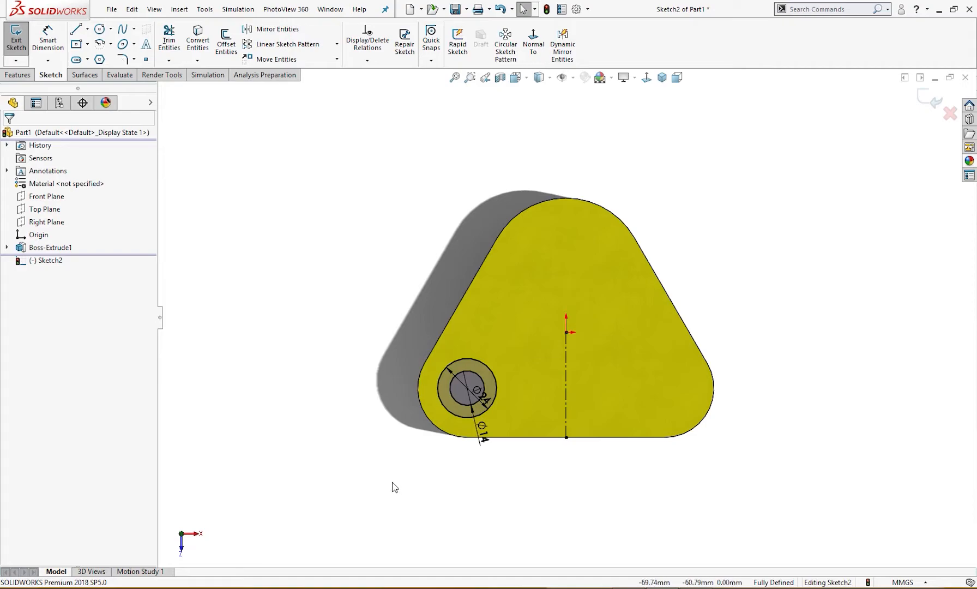
drag(359, 464, 612, 310)
click(643, 278)
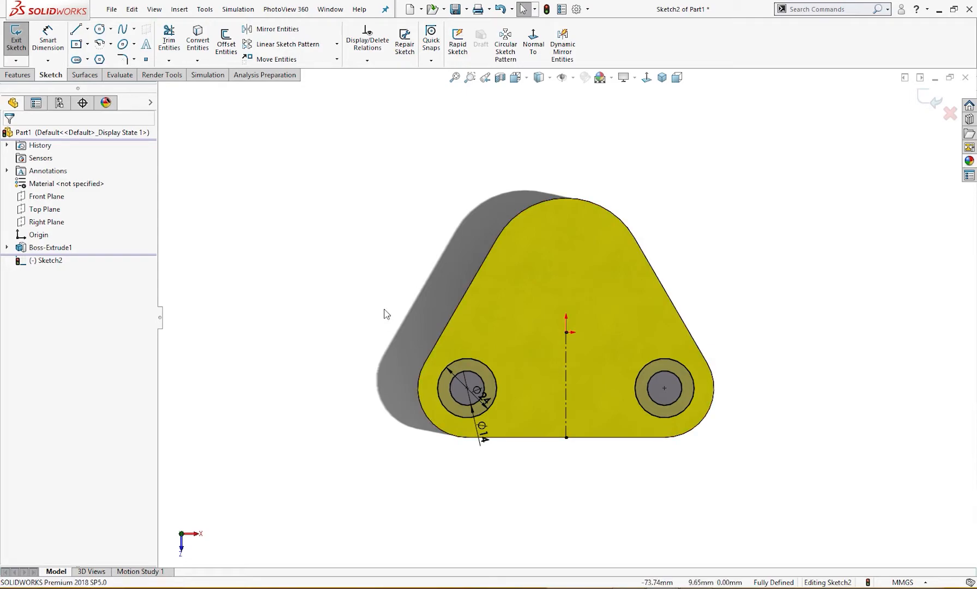
Cut the two 24 mm circle contours 6 mm deep as blind counterbores, checking the depth against the Exercise 23 drawing
right_drag(372, 260, 370, 312)
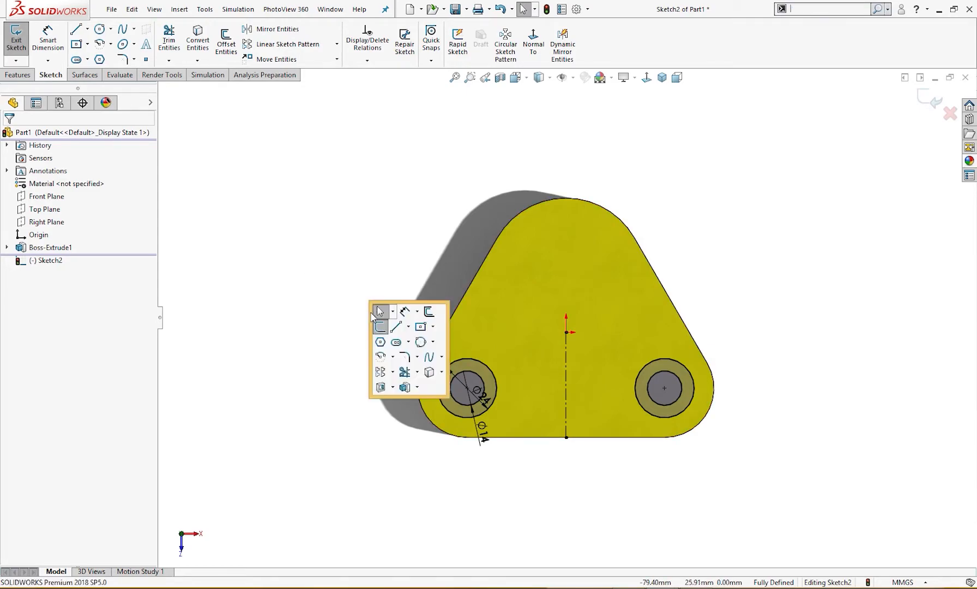
click(380, 386)
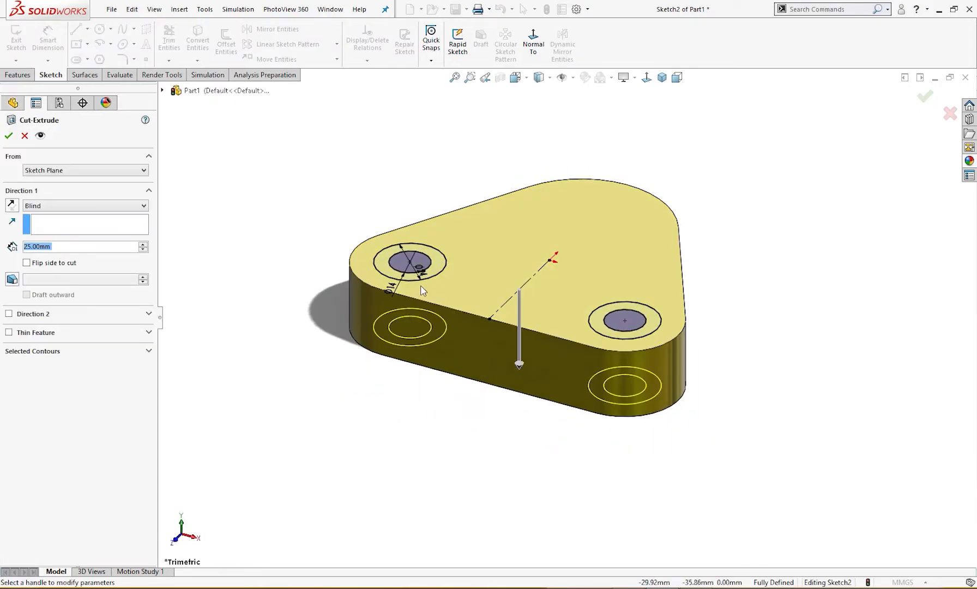
click(28, 354)
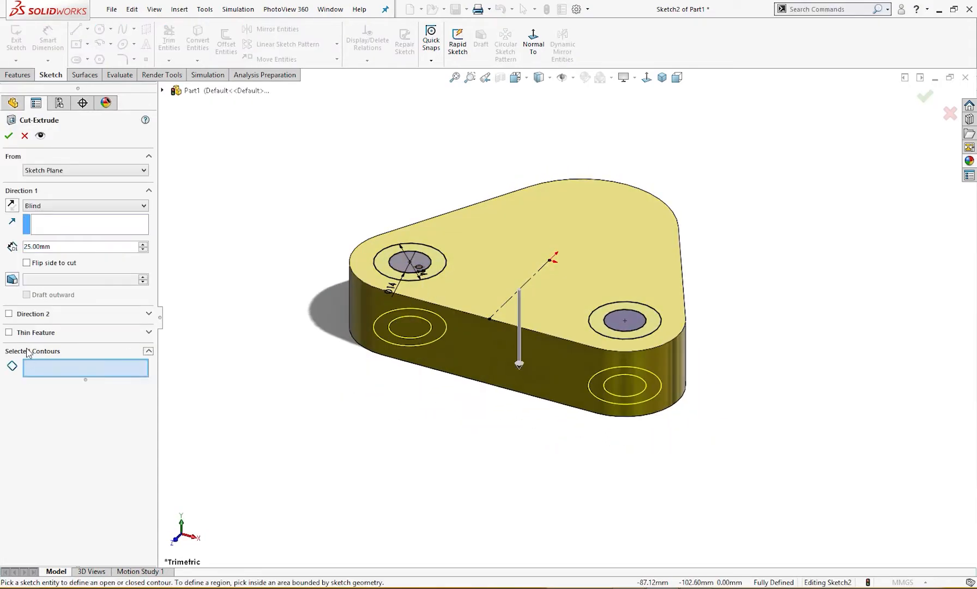
click(388, 280)
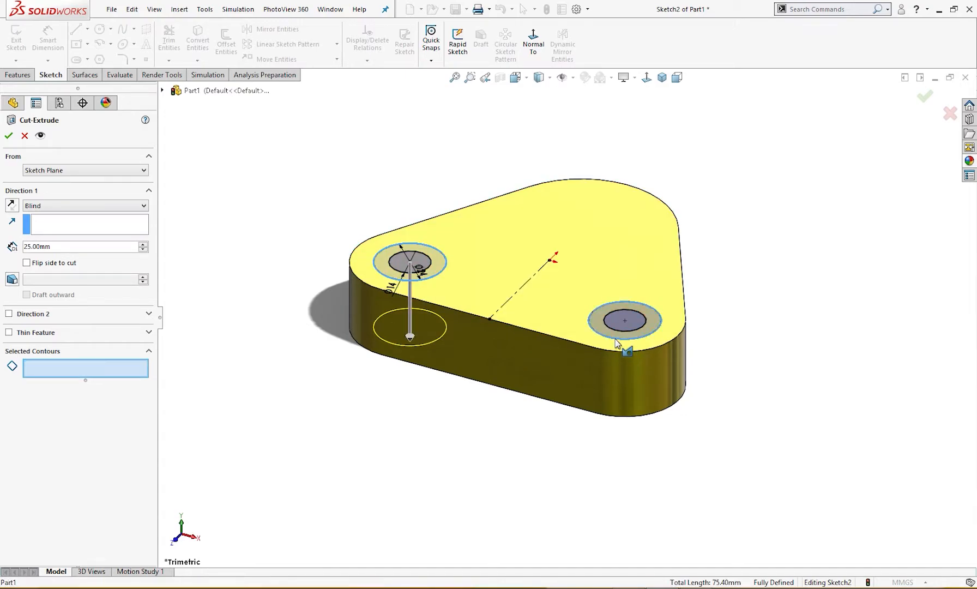
click(616, 342)
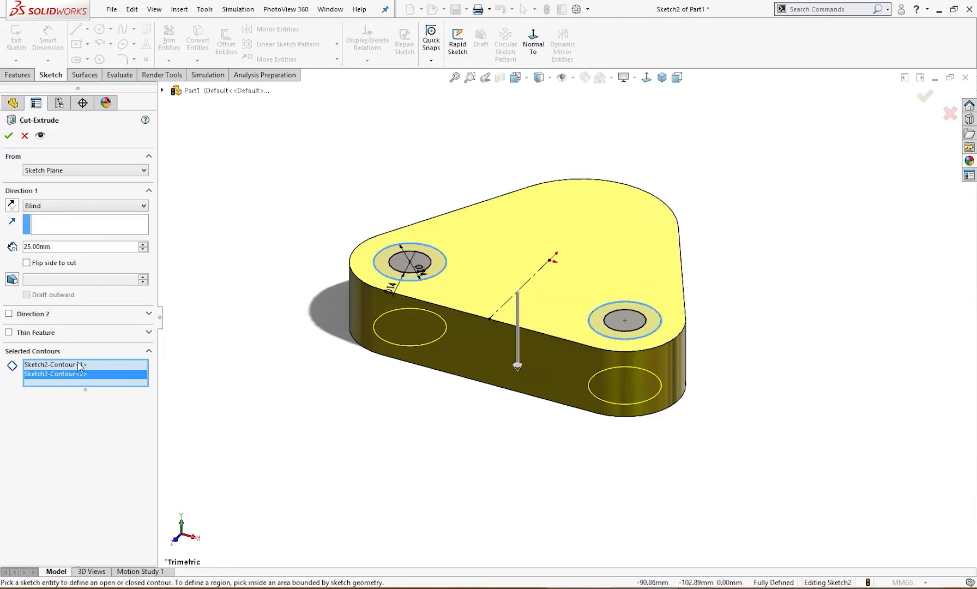
drag(53, 247, 3, 256)
text(6)
key(Return)
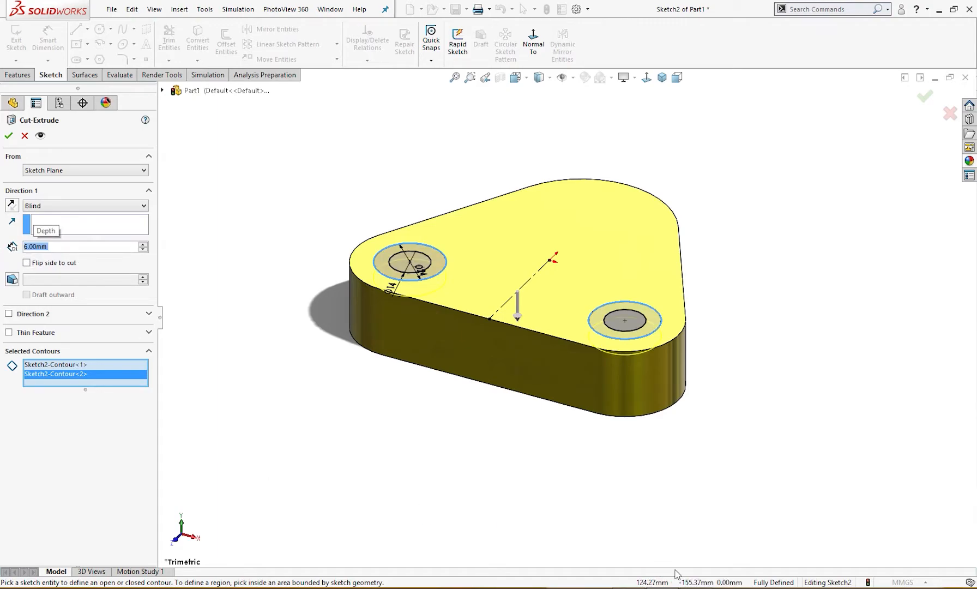
click(628, 588)
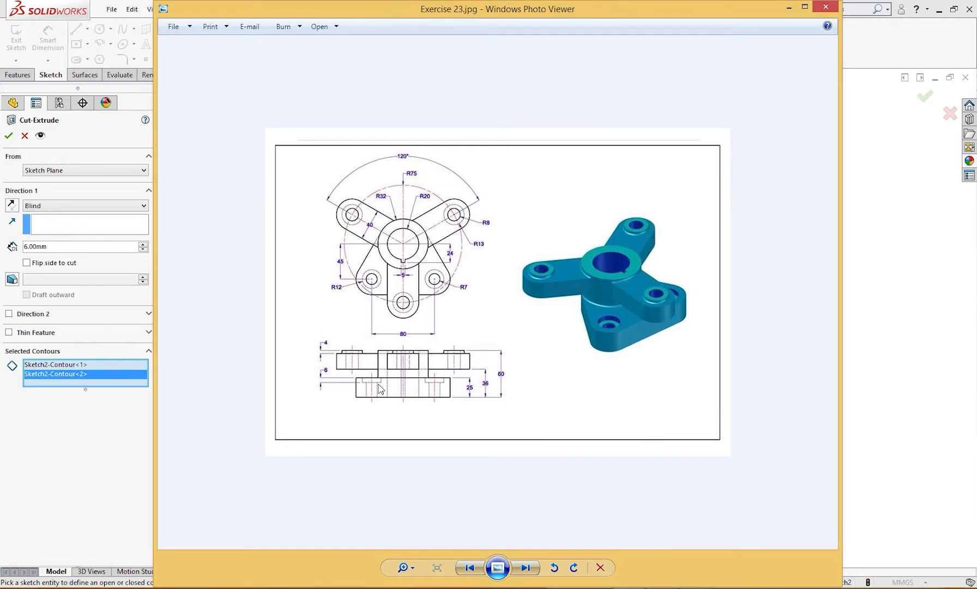
click(789, 7)
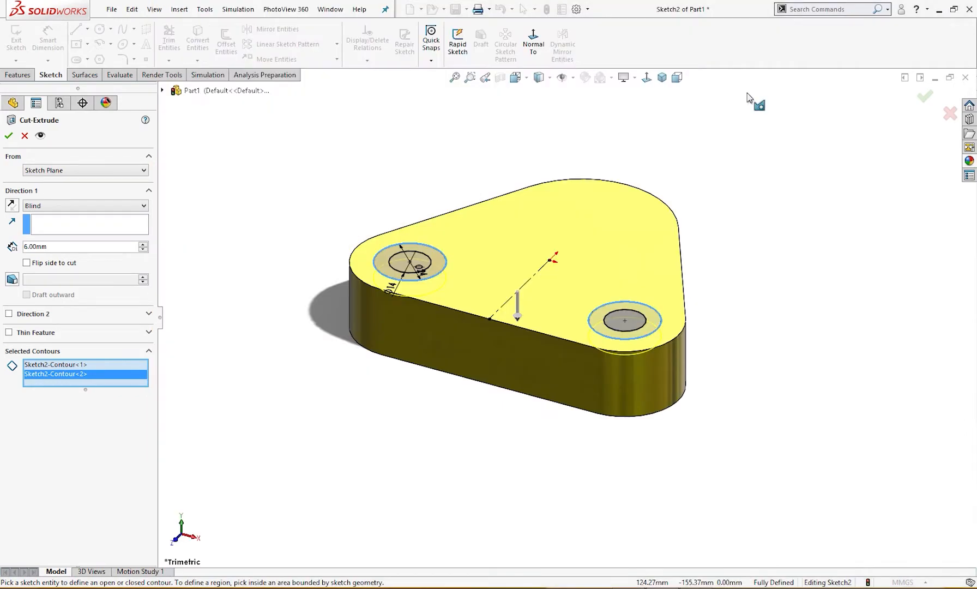
click(9, 136)
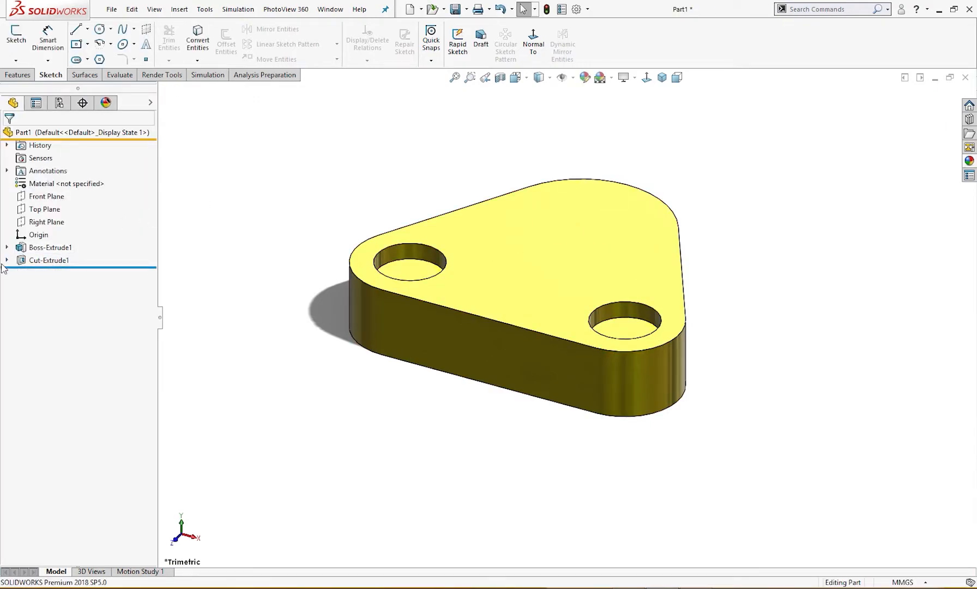
Reuse the counterbore sketch to cut the two inner 14 mm circle regions Through All
click(7, 260)
click(51, 274)
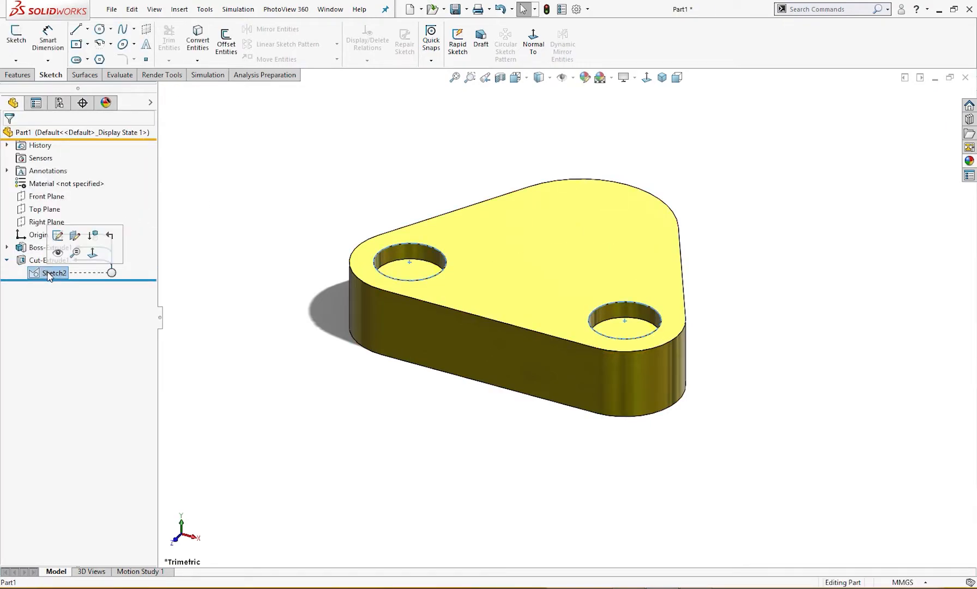
click(18, 75)
click(173, 43)
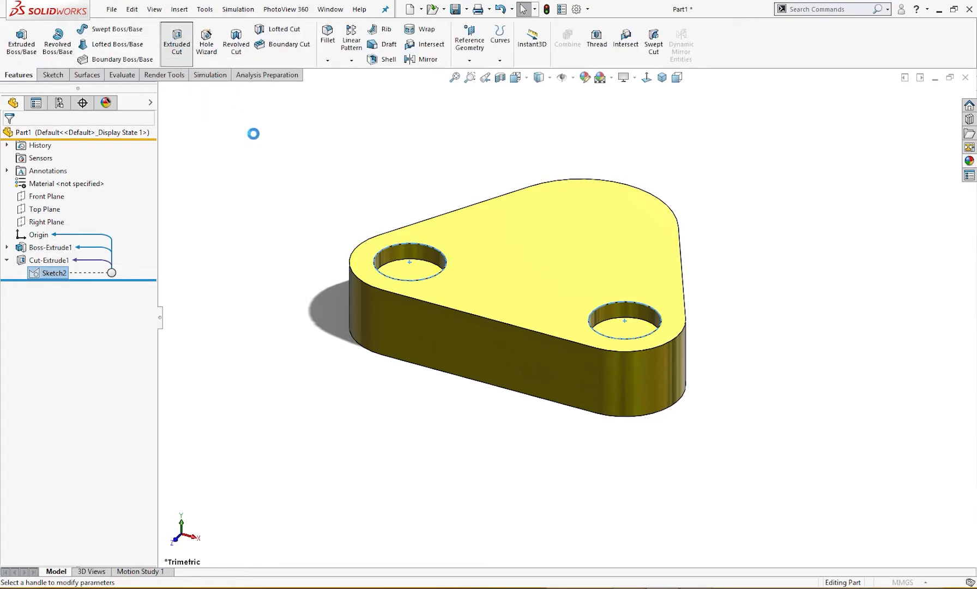
click(33, 351)
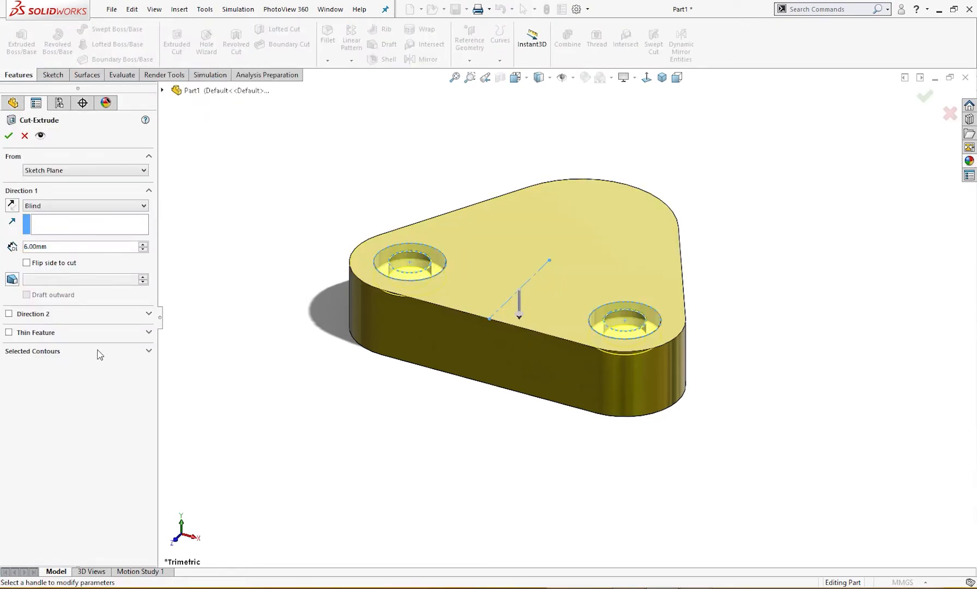
click(410, 265)
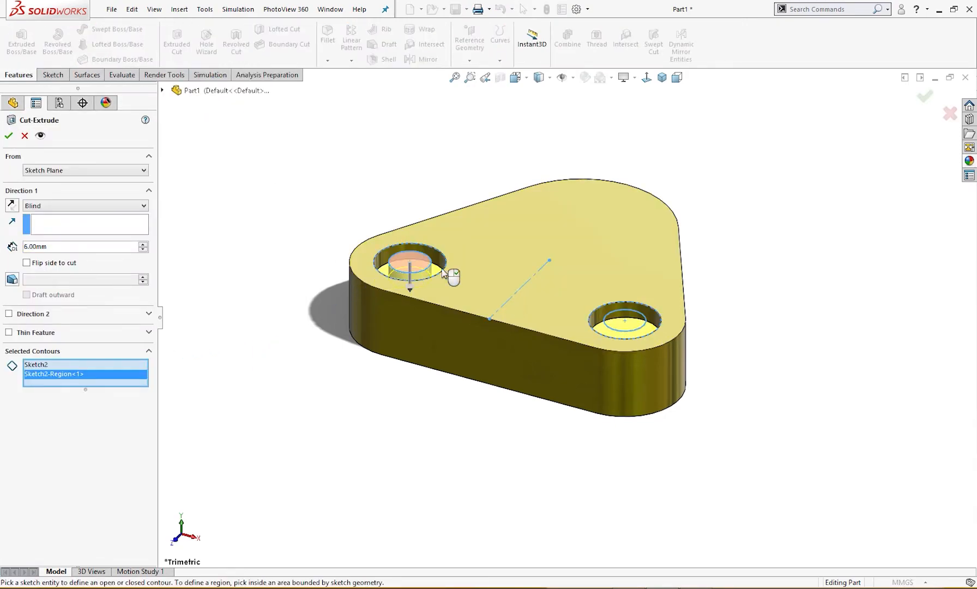
click(633, 331)
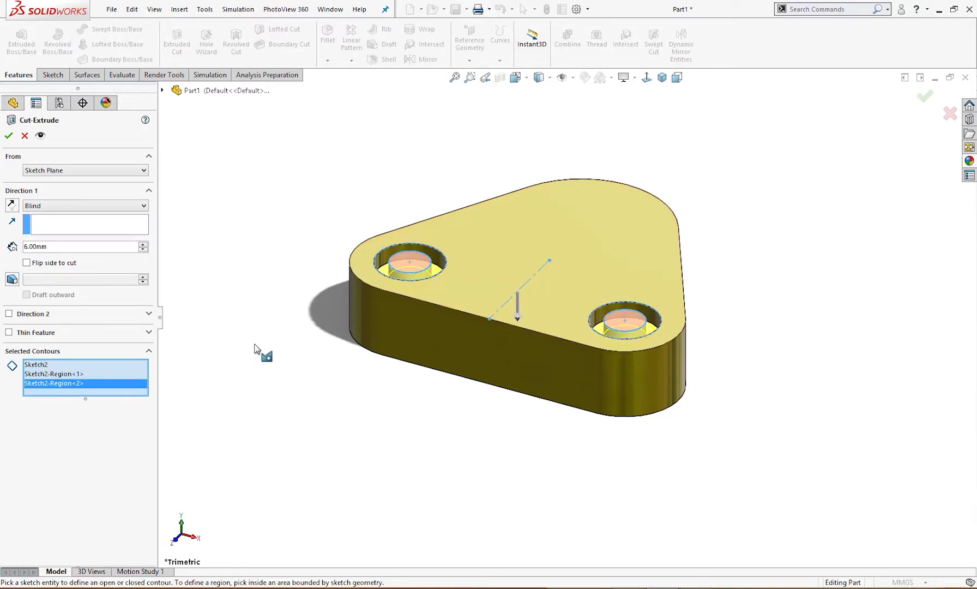
click(56, 208)
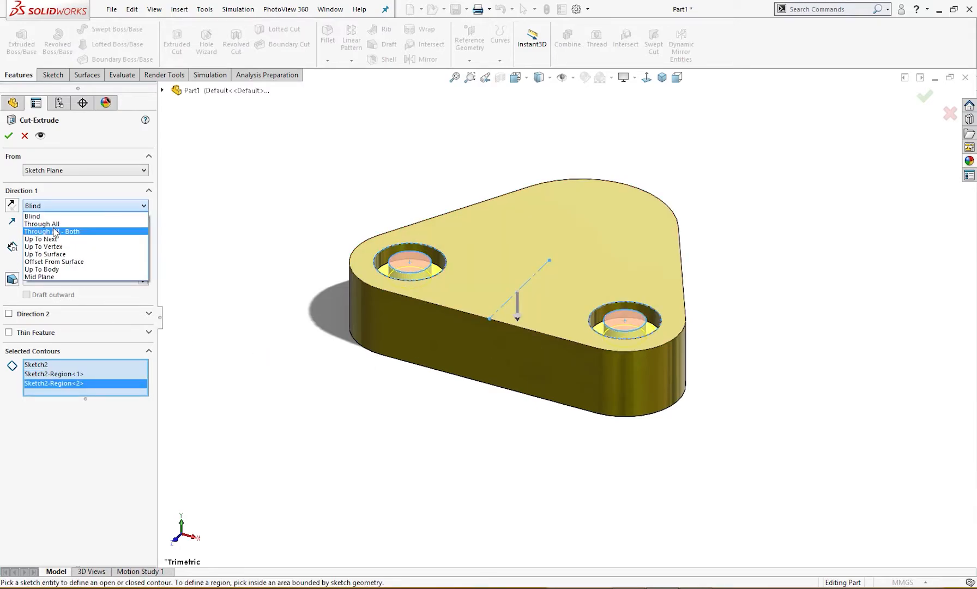
click(53, 224)
click(9, 136)
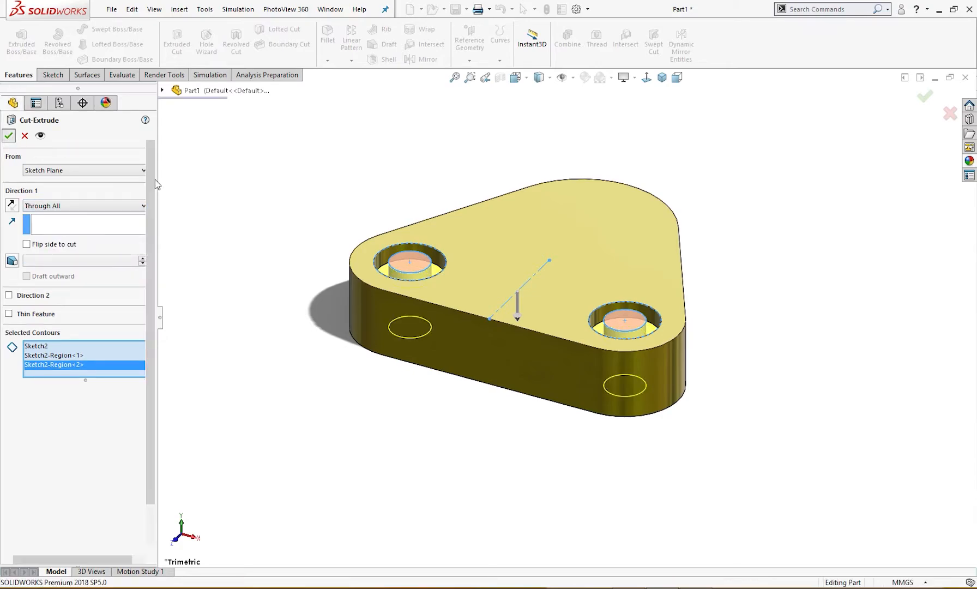
Start a sketch on the plate's top face and draw a 64 mm diameter circle concentric with the upper corner arc
middle_drag(207, 209, 591, 244)
click(591, 244)
click(642, 210)
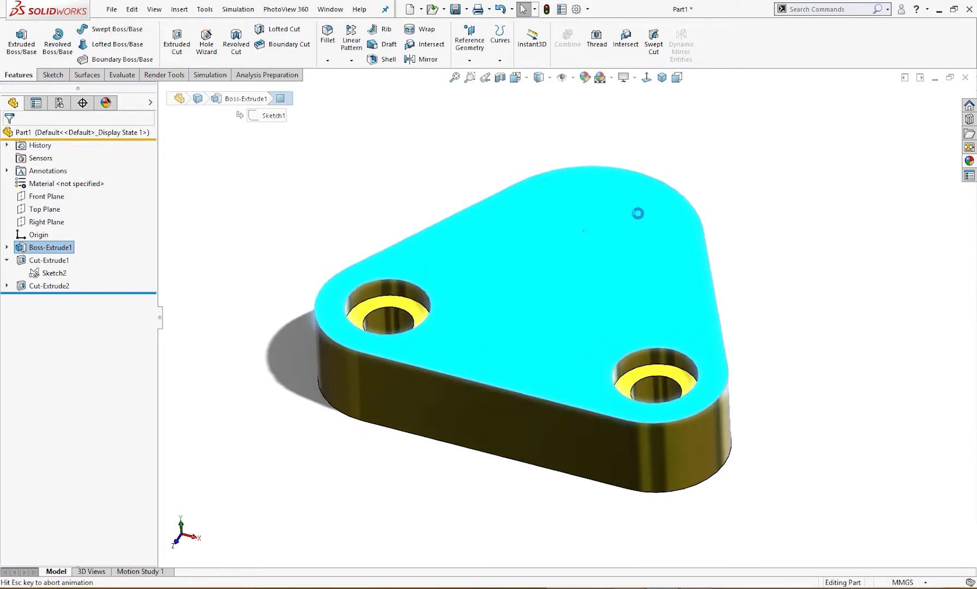
right_drag(316, 196, 327, 194)
mouse_move(643, 137)
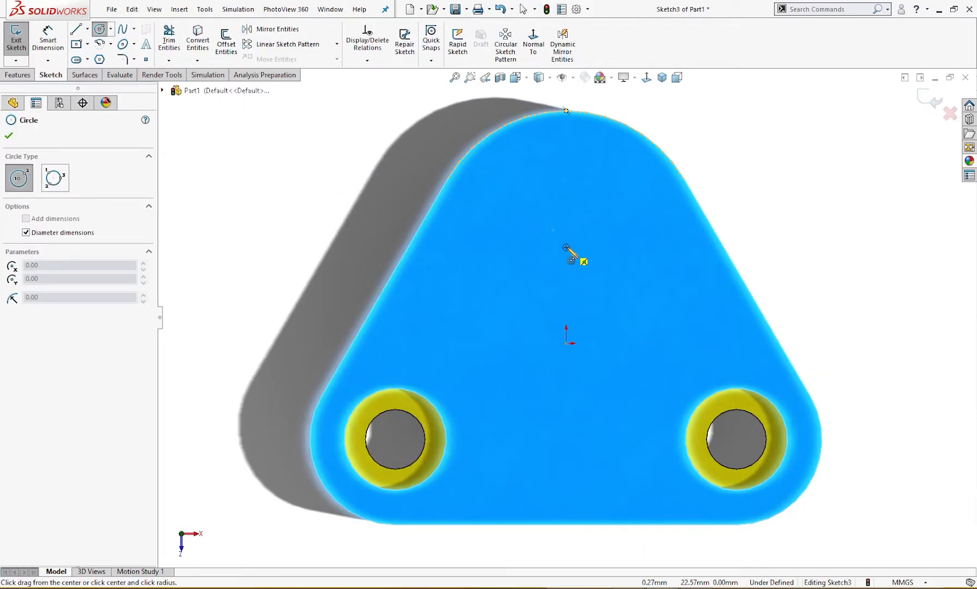
click(566, 247)
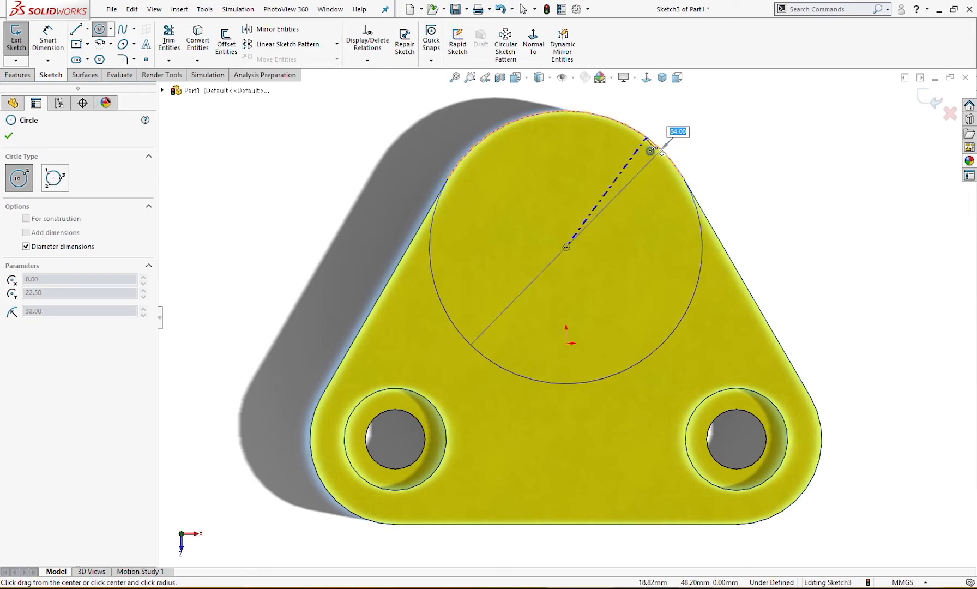
click(650, 151)
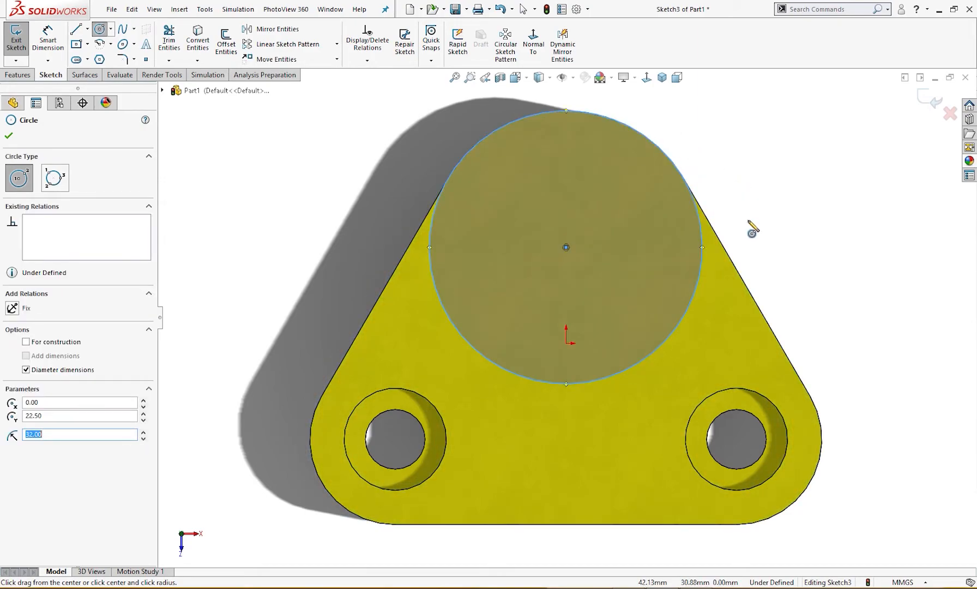
Dimension the new circle, display the dimension as a radius, and place its label just outside the circle's upper right
right_drag(765, 220, 755, 177)
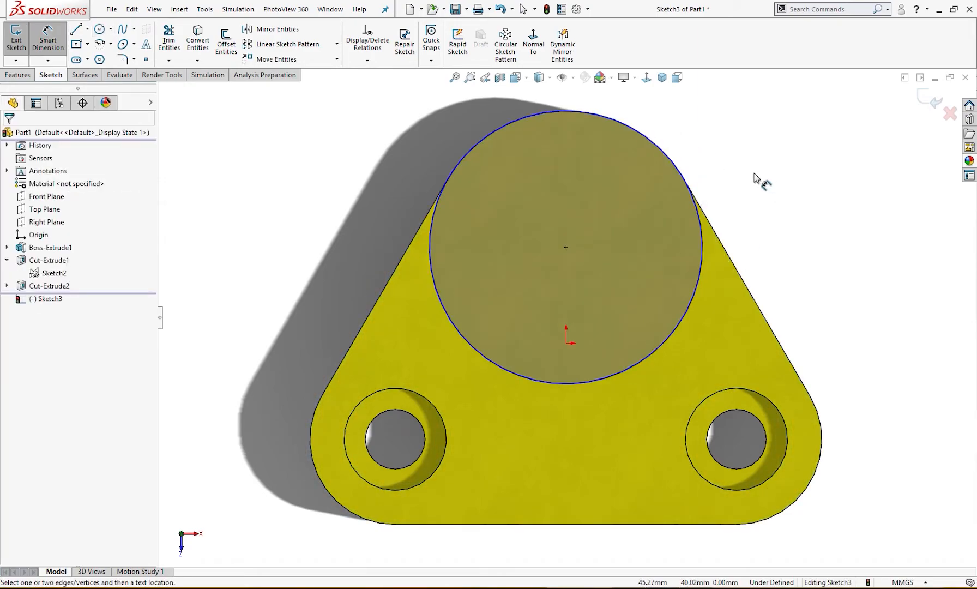
click(699, 222)
click(740, 166)
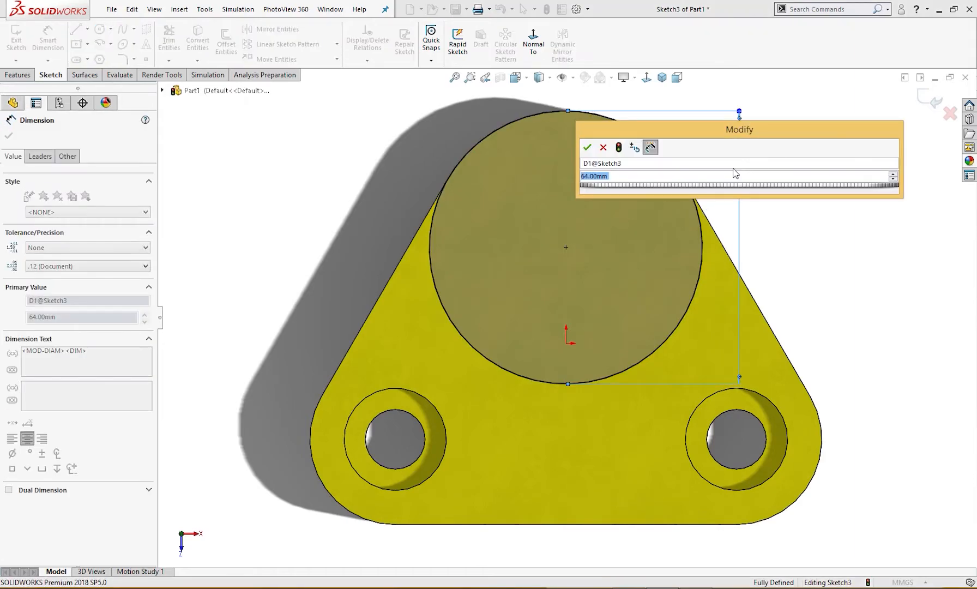
click(585, 147)
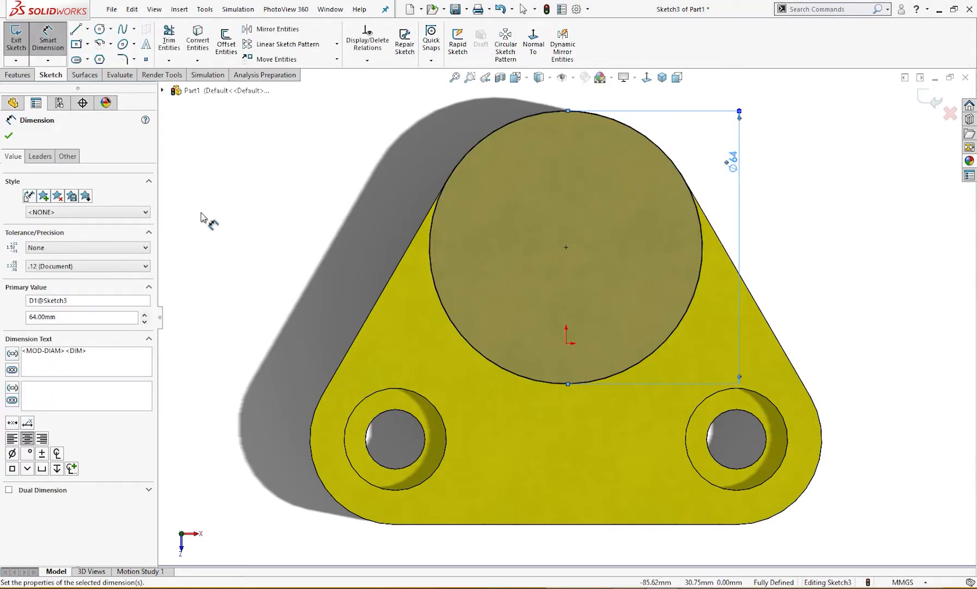
click(39, 157)
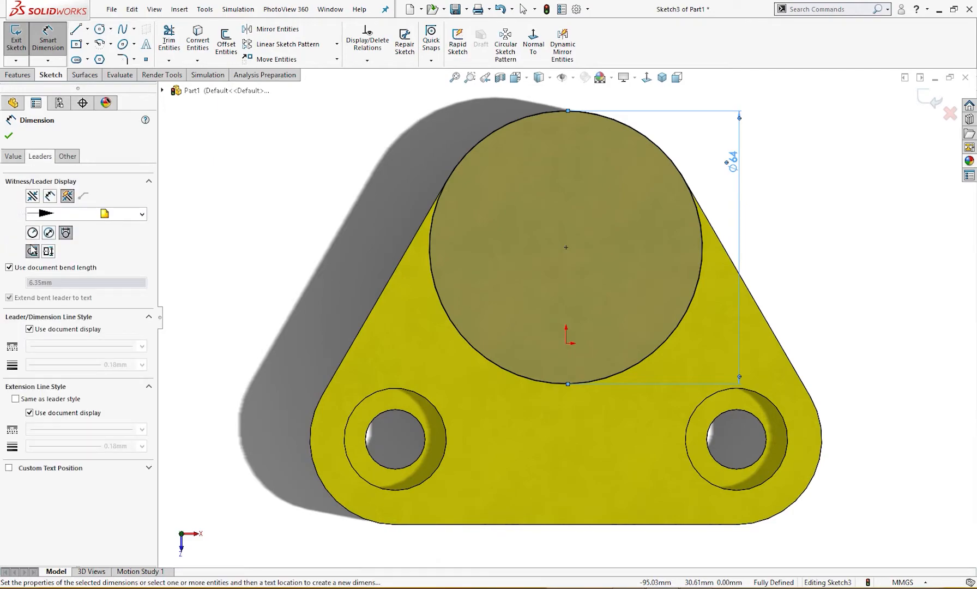
click(33, 234)
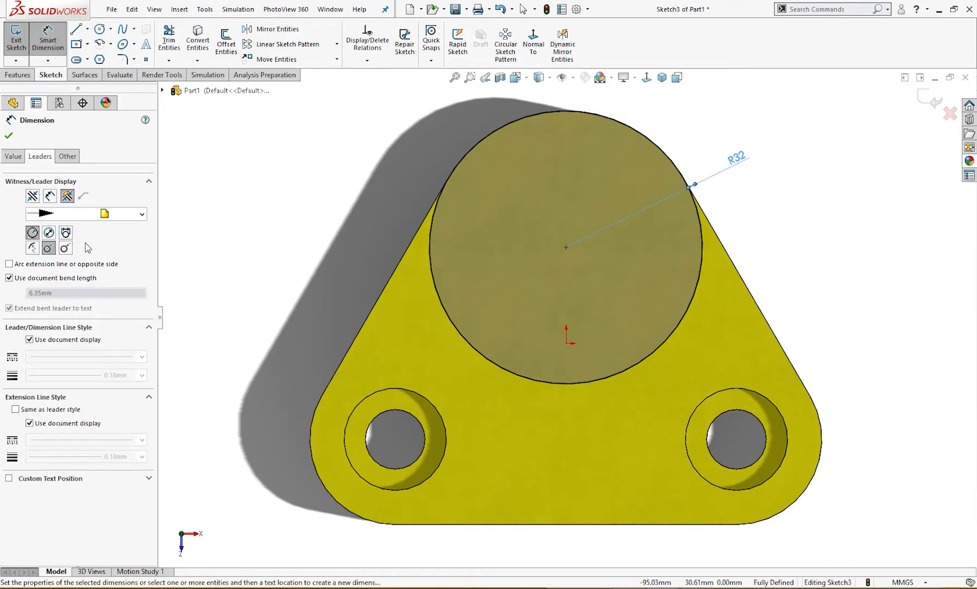
click(770, 192)
drag(741, 159, 692, 113)
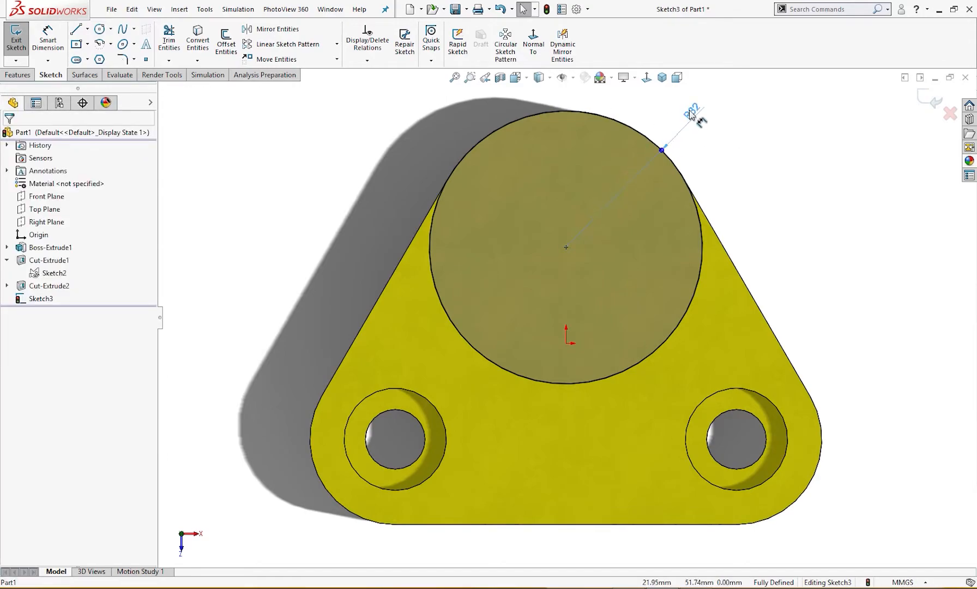
Extrude the R32 circle upward by 60-25 mm, taking the heights from the Exercise 23 drawing
scroll(767, 197, up, 2)
scroll(768, 198, up, 1)
key(s)
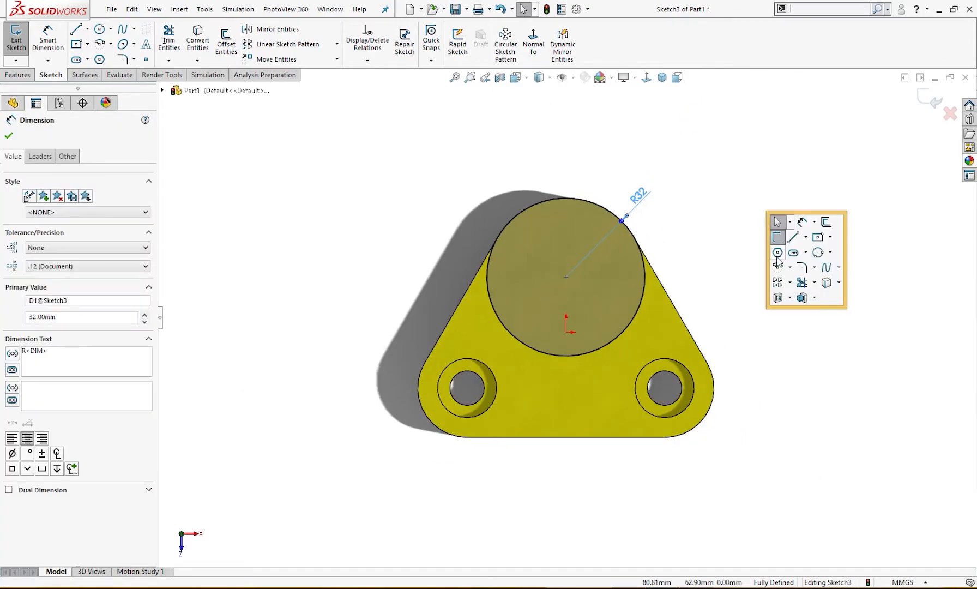
click(796, 297)
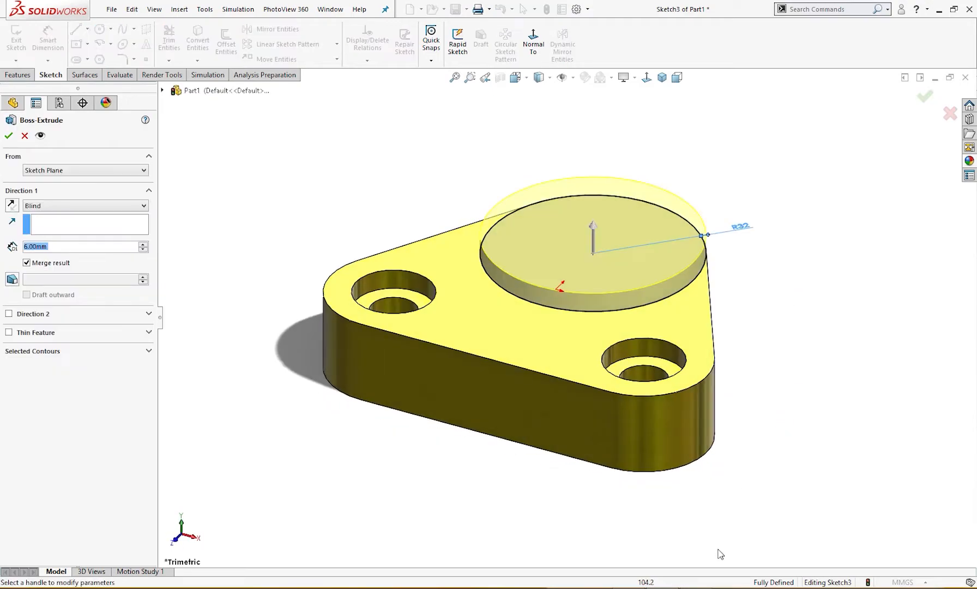
mouse_move(662, 588)
click(628, 588)
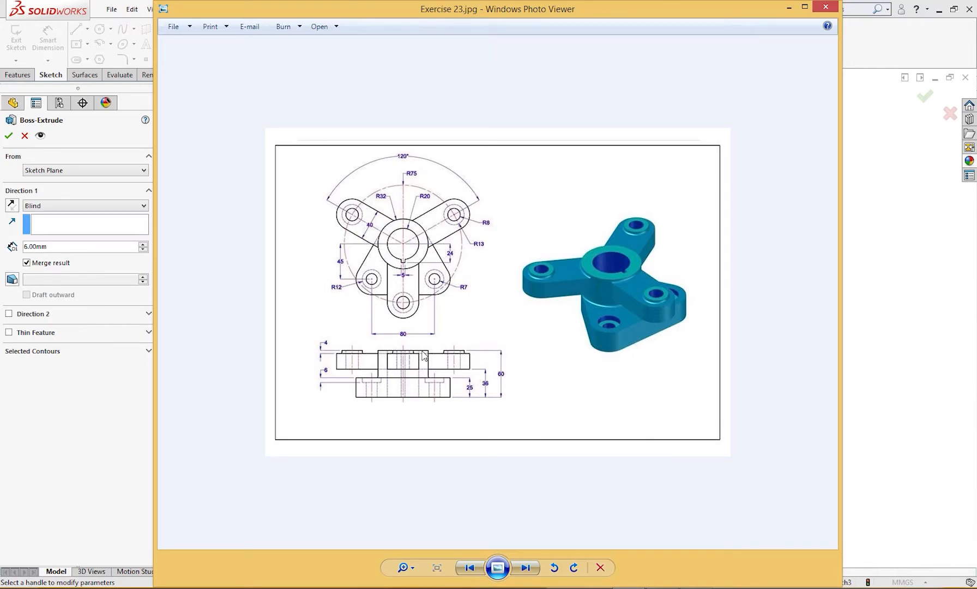
click(788, 9)
drag(66, 247, 2, 248)
text(60)
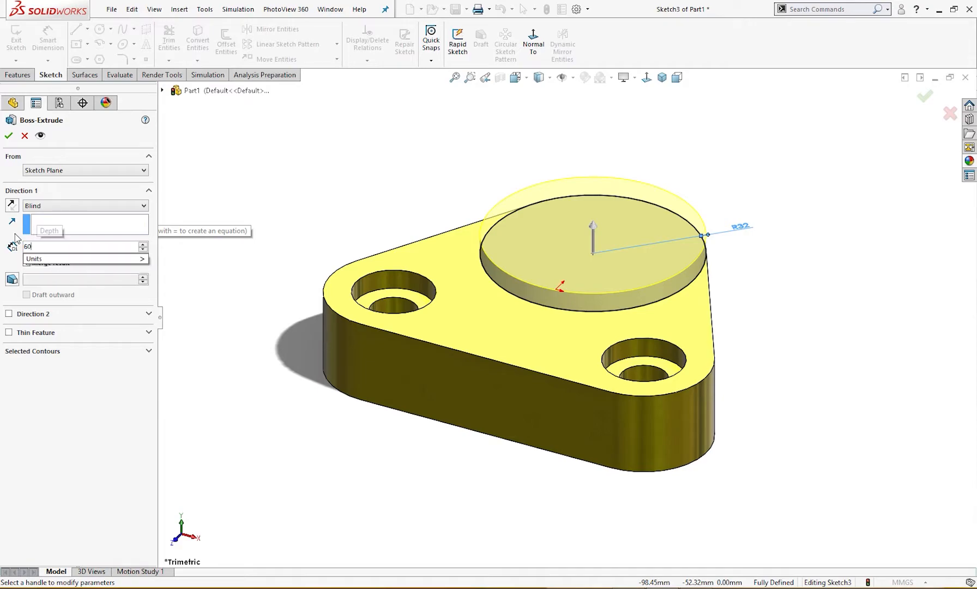
text(-25)
key(Return)
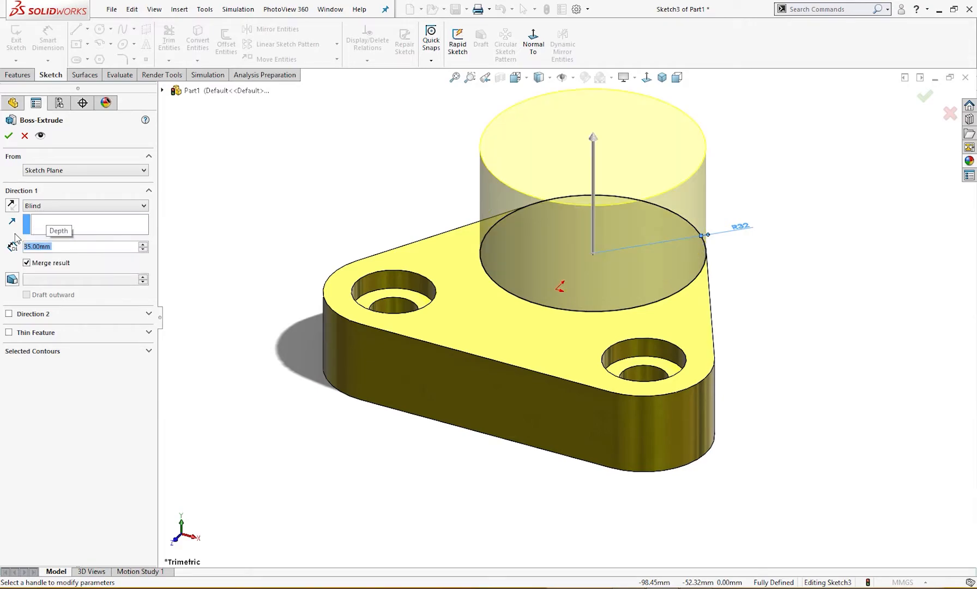
click(9, 136)
middle_drag(332, 269, 323, 248)
key(ctrl+7)
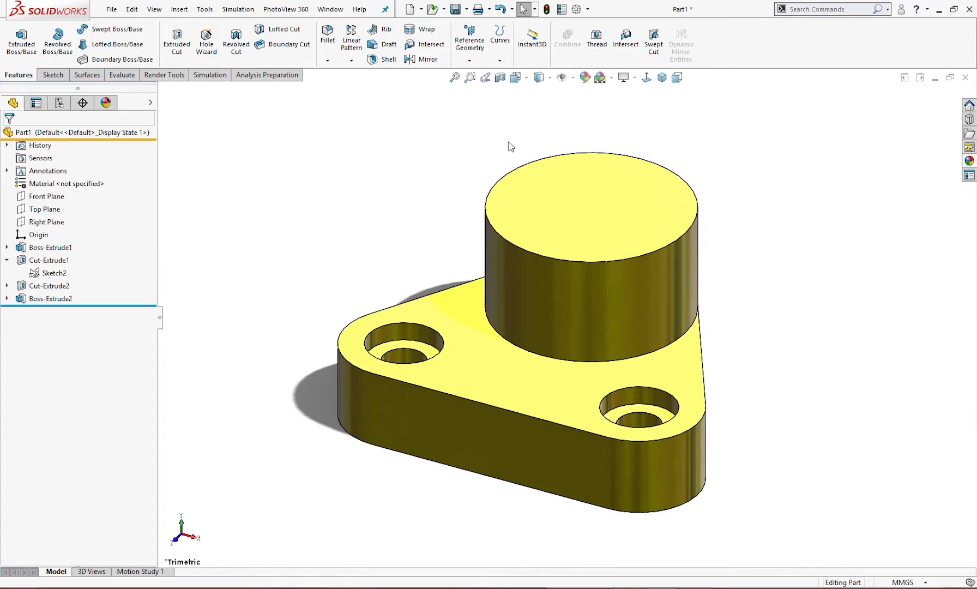
Create a reference plane offset 36 mm upward from the base's bottom face, checking the height against the Exercise 23 drawing
click(469, 60)
click(478, 73)
middle_drag(318, 289, 468, 419)
click(486, 414)
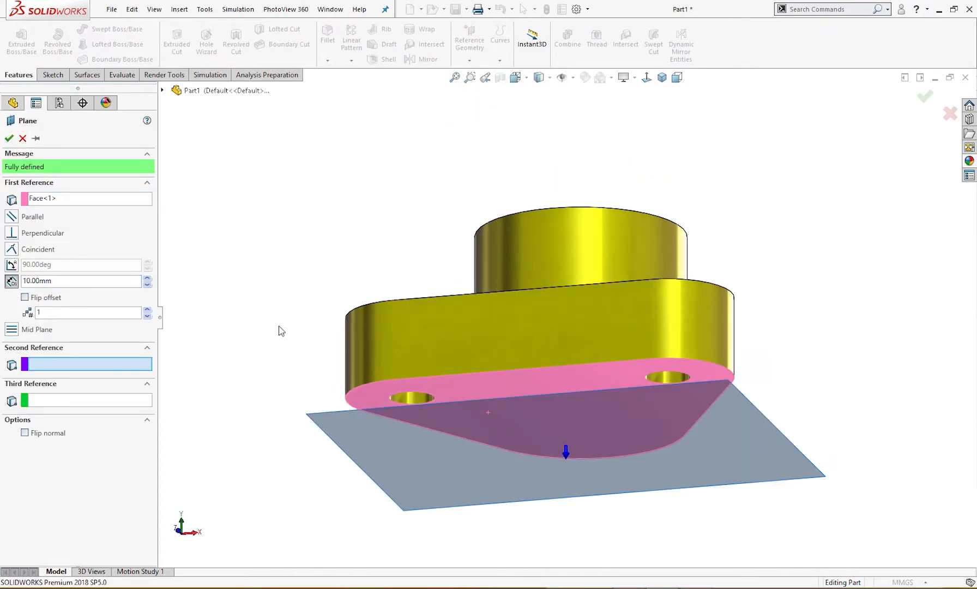
middle_drag(281, 331, 277, 367)
drag(56, 281, 2, 286)
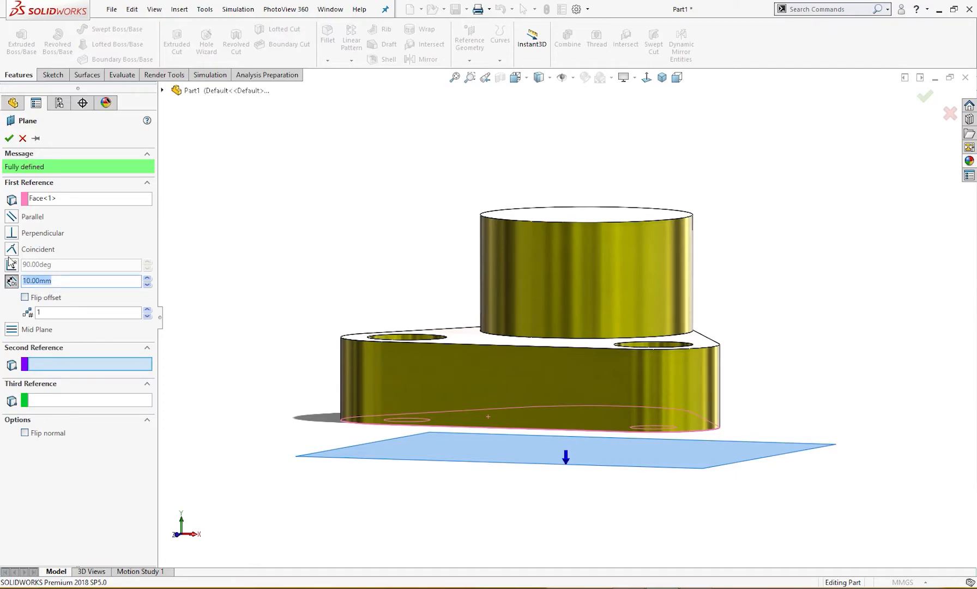
text(36)
key(Return)
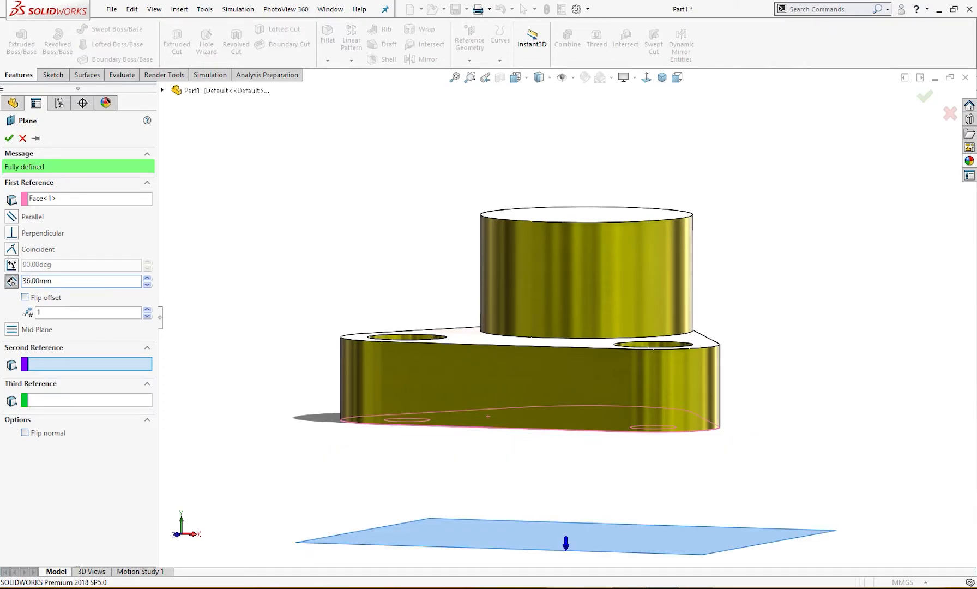
click(34, 299)
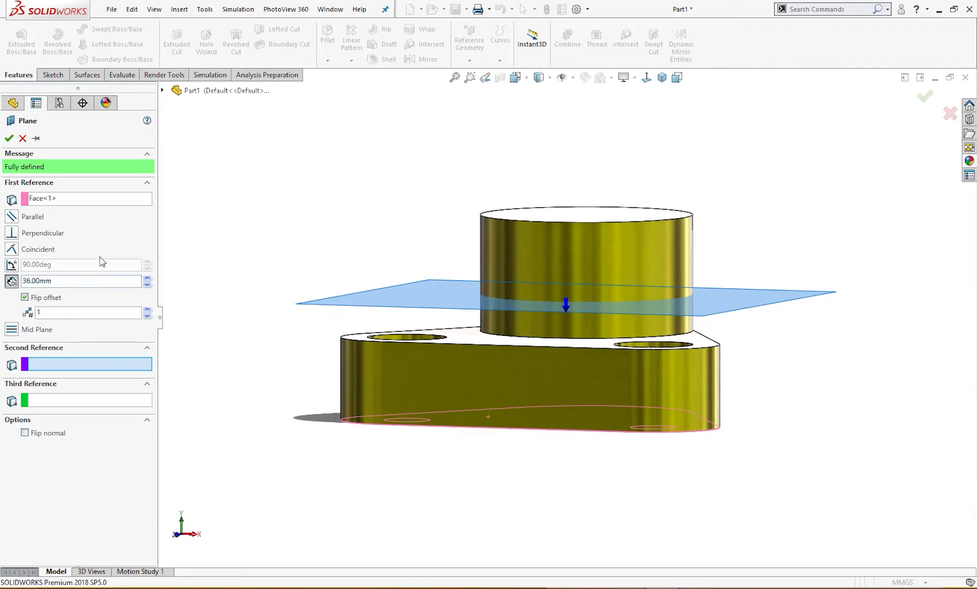
middle_drag(300, 258, 288, 293)
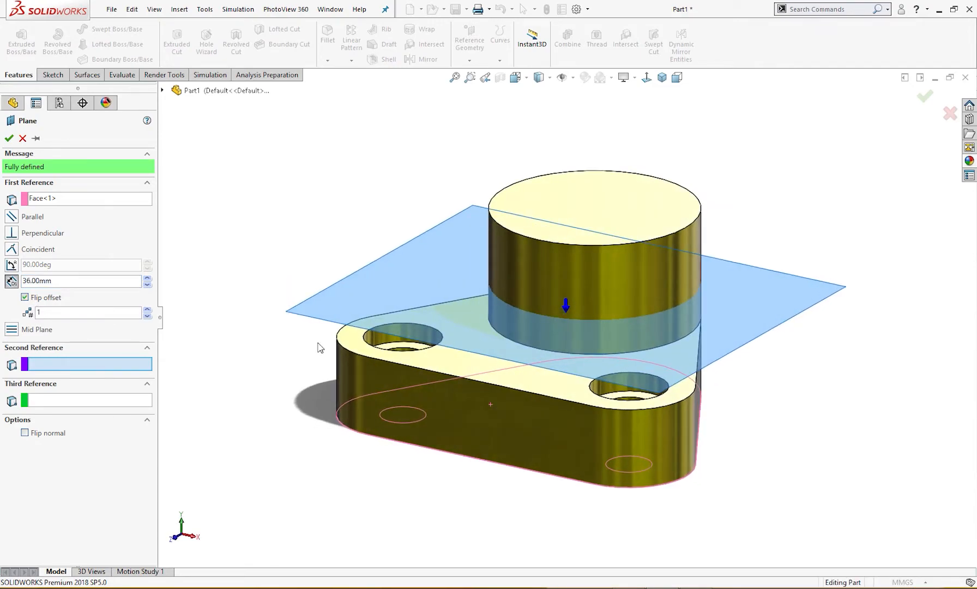
click(631, 578)
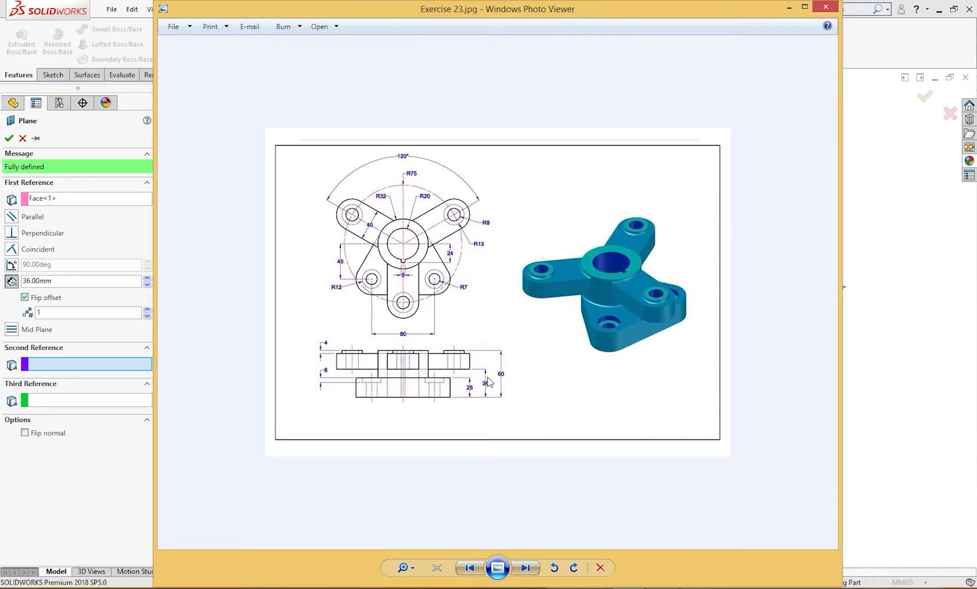
click(789, 8)
click(8, 138)
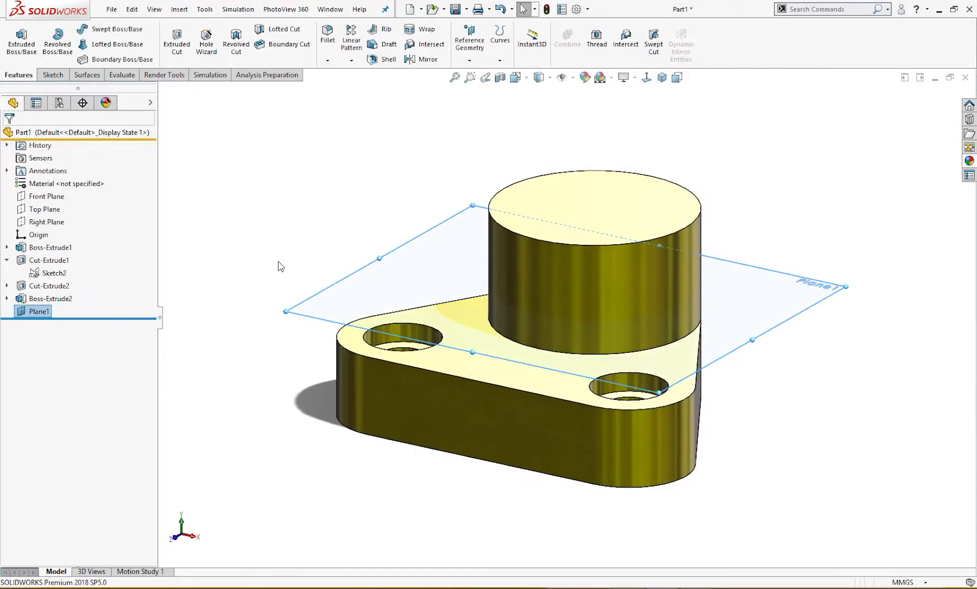
Start a sketch on the new offset plane and draw a corner rectangle about 25 mm wide and 58 mm long, extending past the base's straight edge
click(466, 255)
click(500, 240)
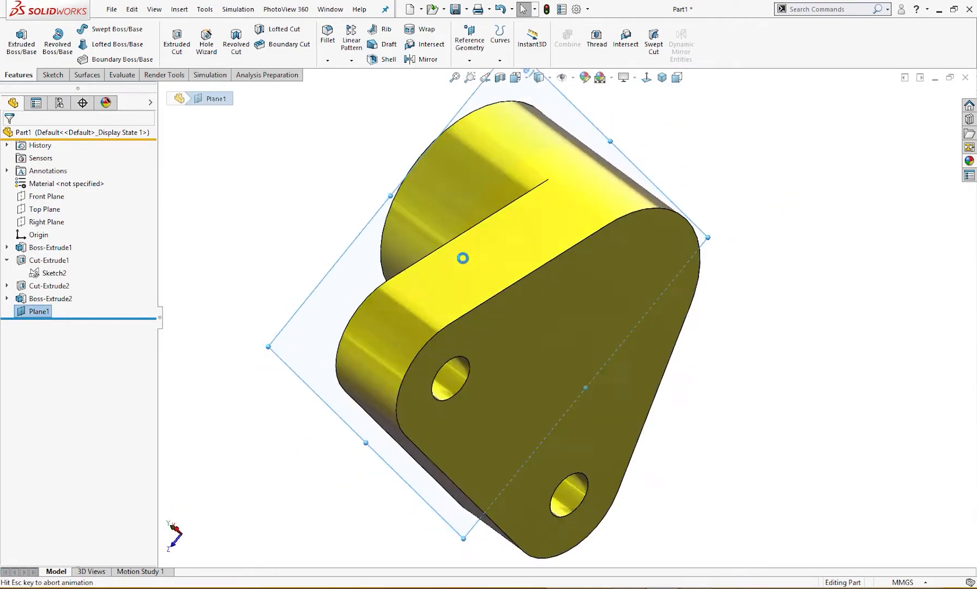
click(540, 48)
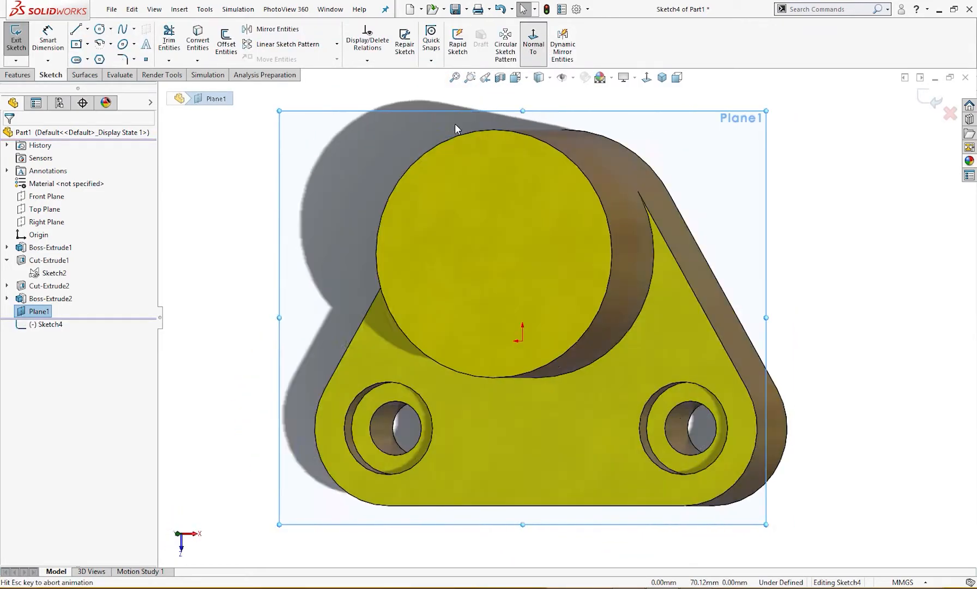
mouse_move(391, 278)
right_down()
mouse_move(383, 295)
mouse_move(310, 279)
right_up()
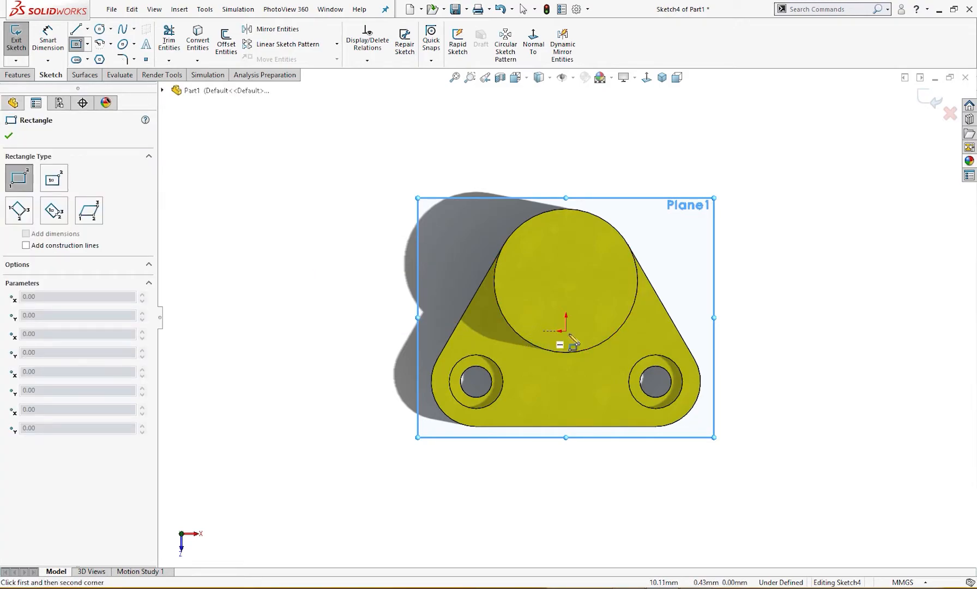
click(544, 331)
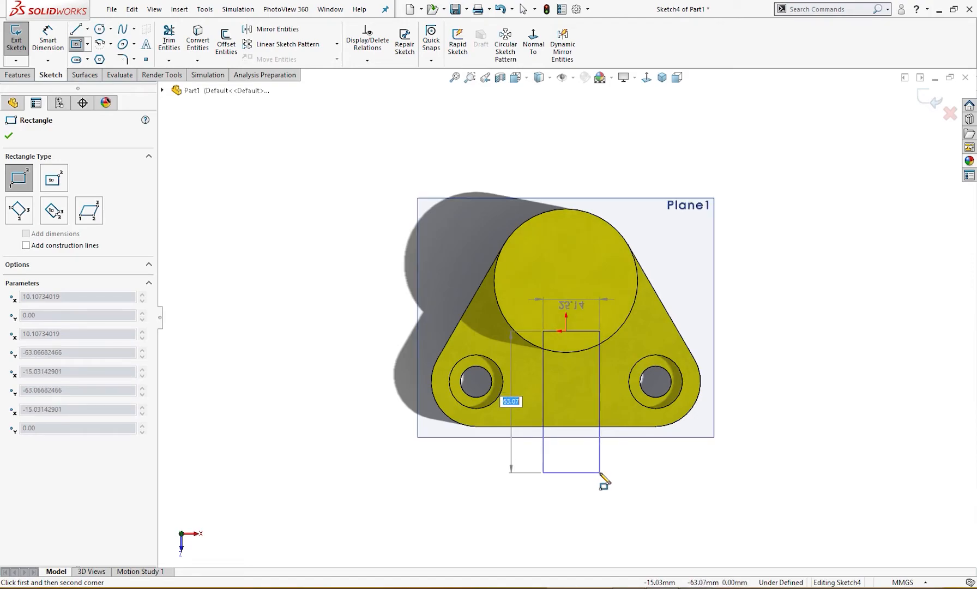
click(600, 462)
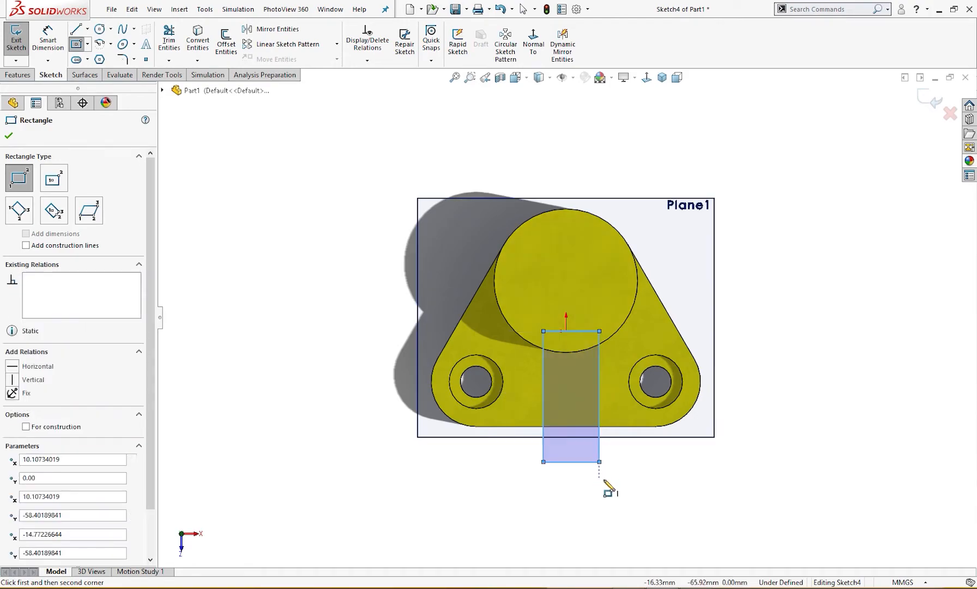
key(Escape)
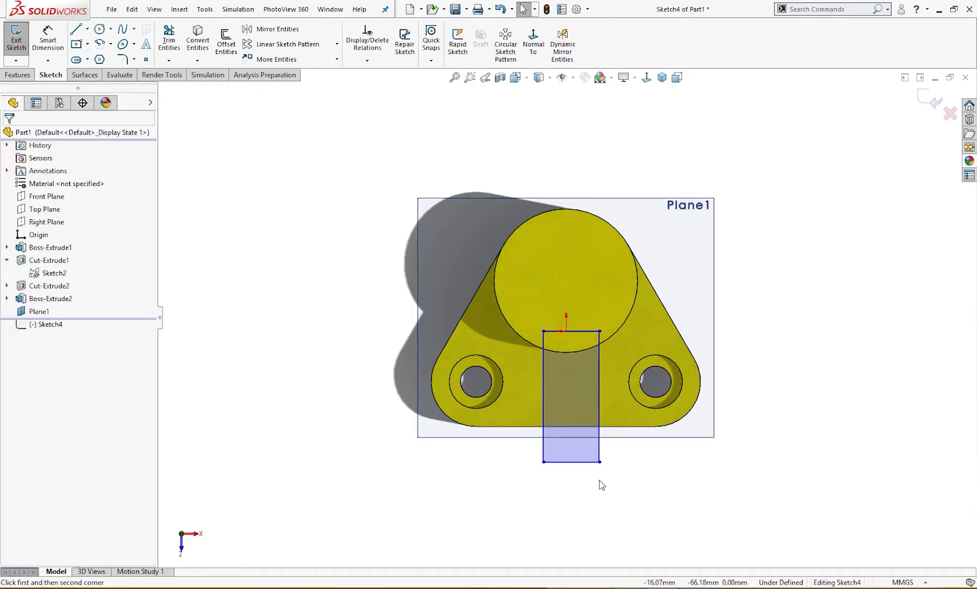
Make the midpoint of the rectangle's upper edge coincident with the origin
click(586, 331)
right_click(585, 330)
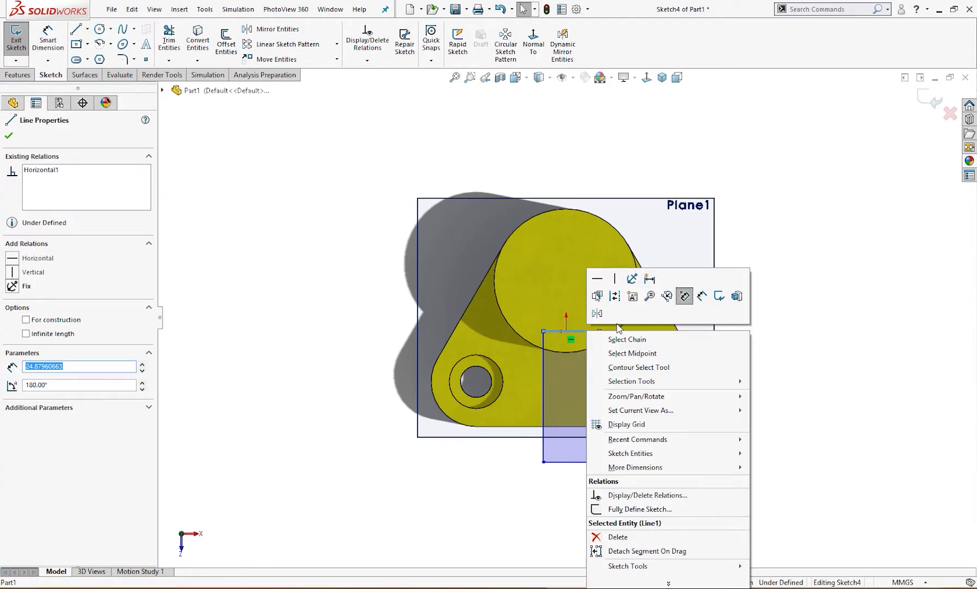
click(621, 355)
ctrl+click(567, 332)
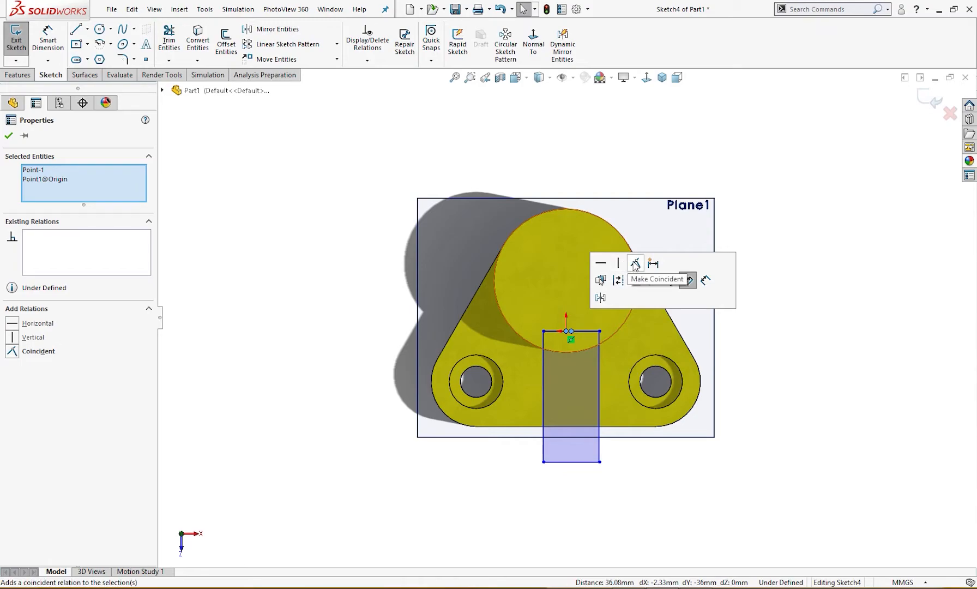
click(635, 264)
Dimension the rectangle's lower edge to a width of 40 mm
right_drag(642, 501, 645, 448)
click(586, 462)
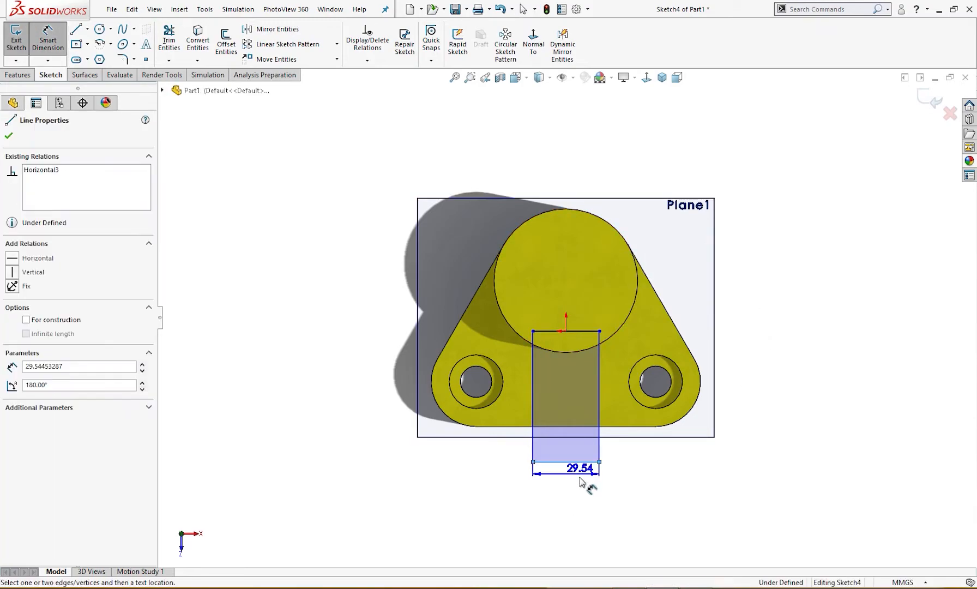
click(578, 493)
text(4)
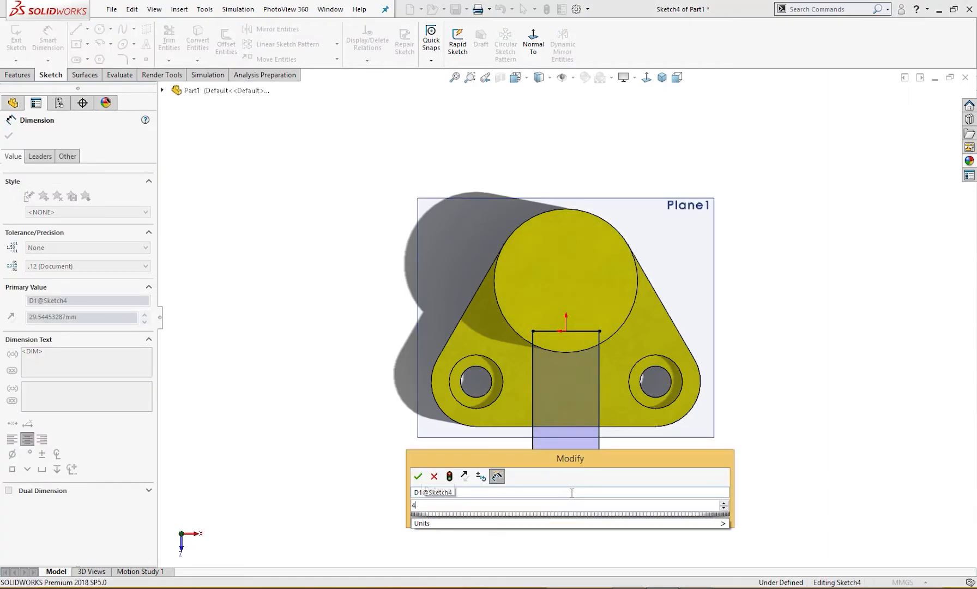
text(0)
key(Return)
click(758, 485)
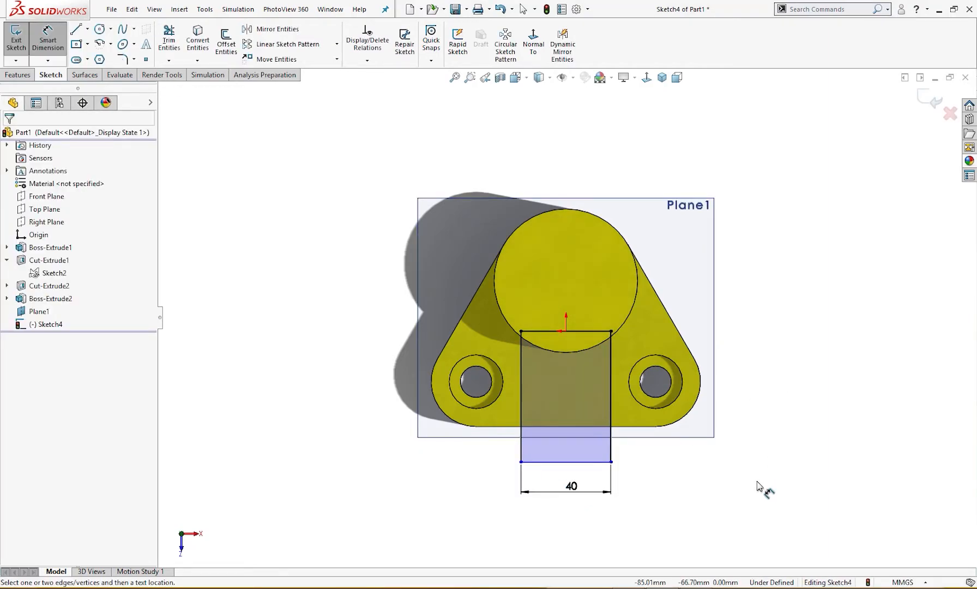
Following the drawing, cap the rectangle's lower end with a 3-point arc about 20 mm in radius and delete the rectangle's lower edge
click(645, 540)
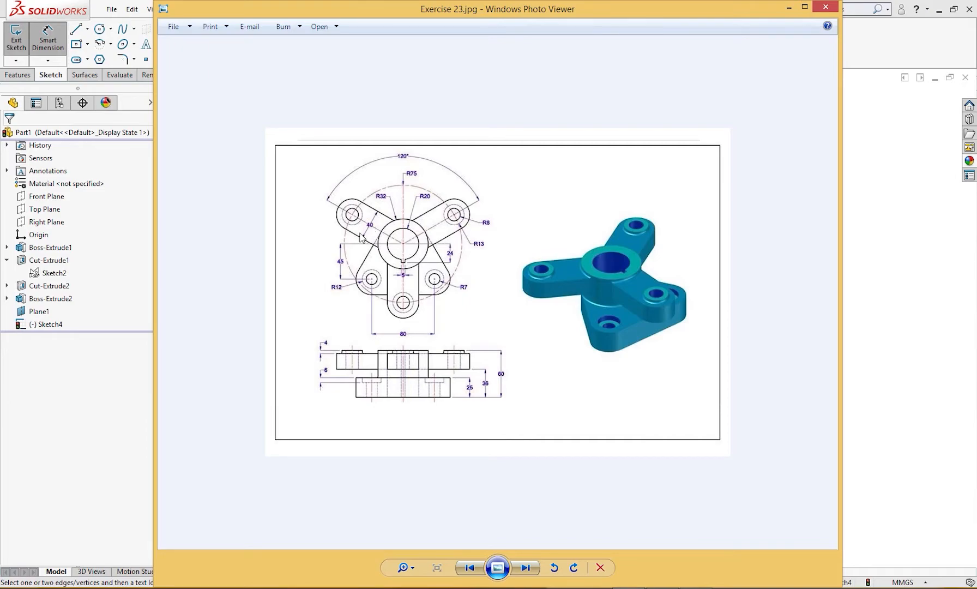
click(788, 8)
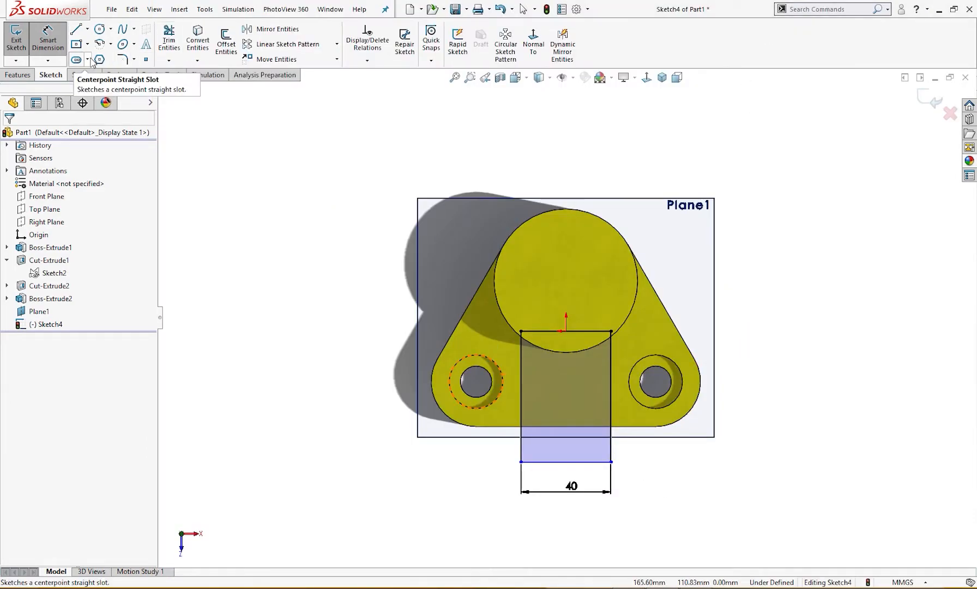
click(111, 43)
click(119, 86)
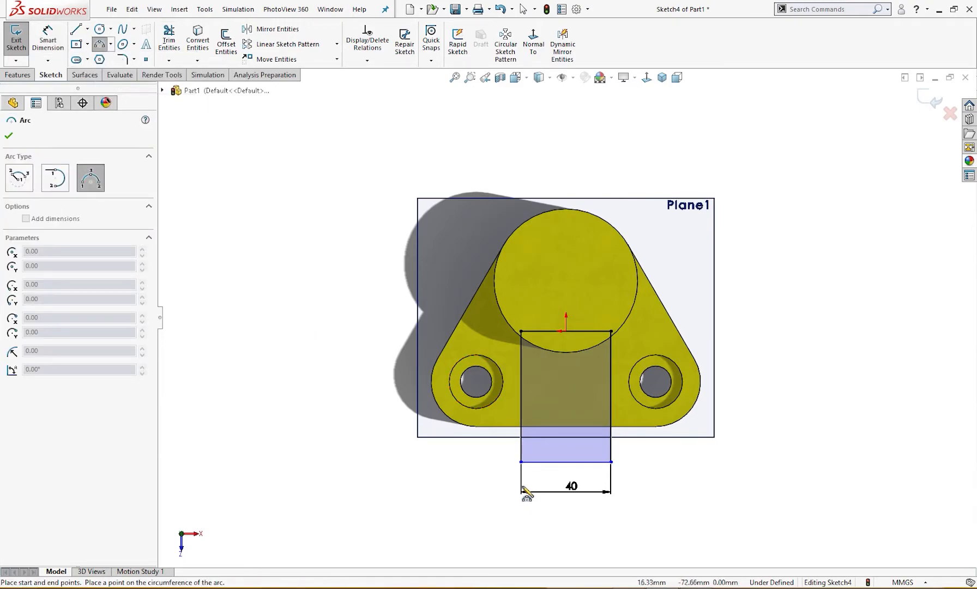
click(520, 461)
click(611, 462)
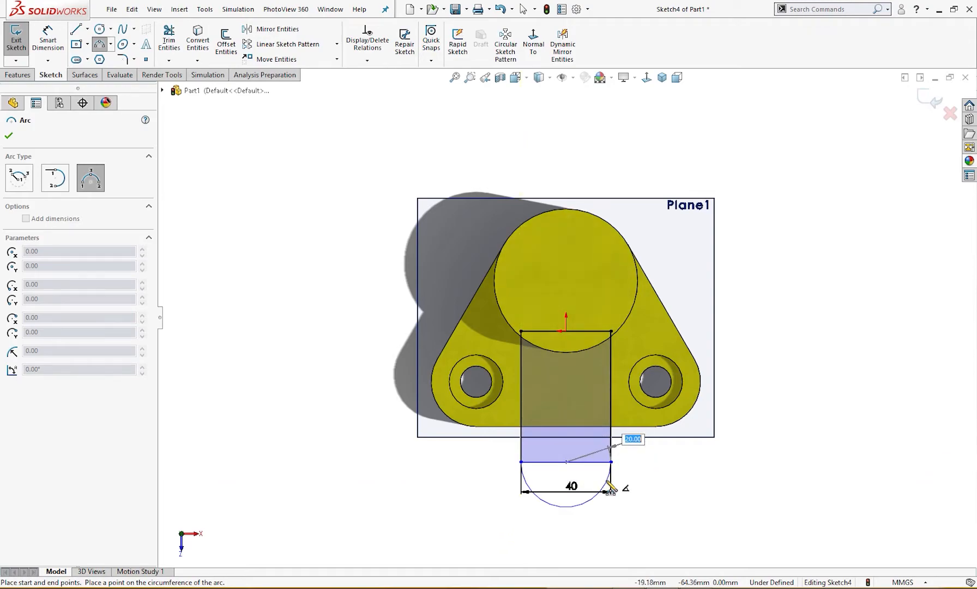
click(581, 507)
key(Escape)
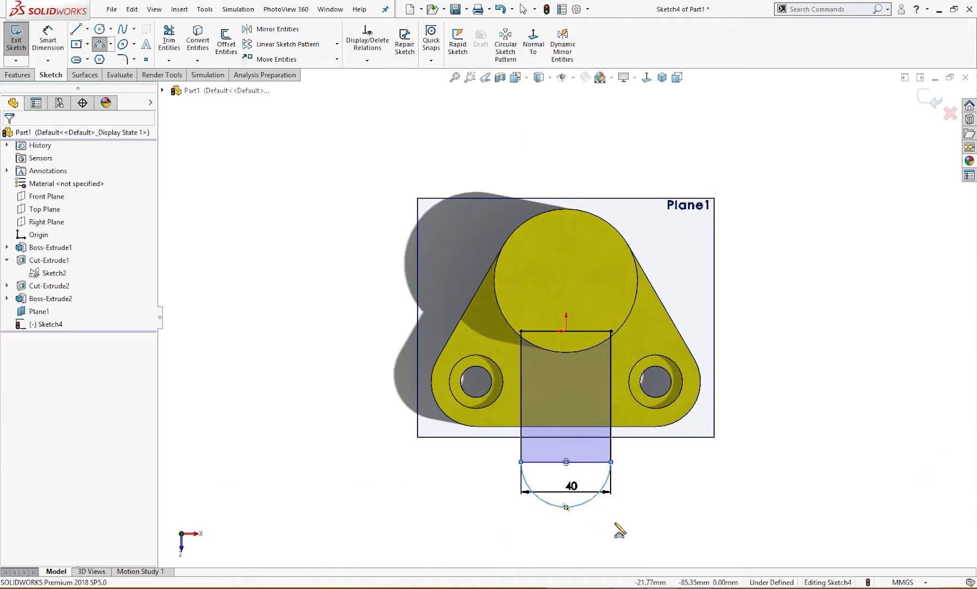
click(590, 463)
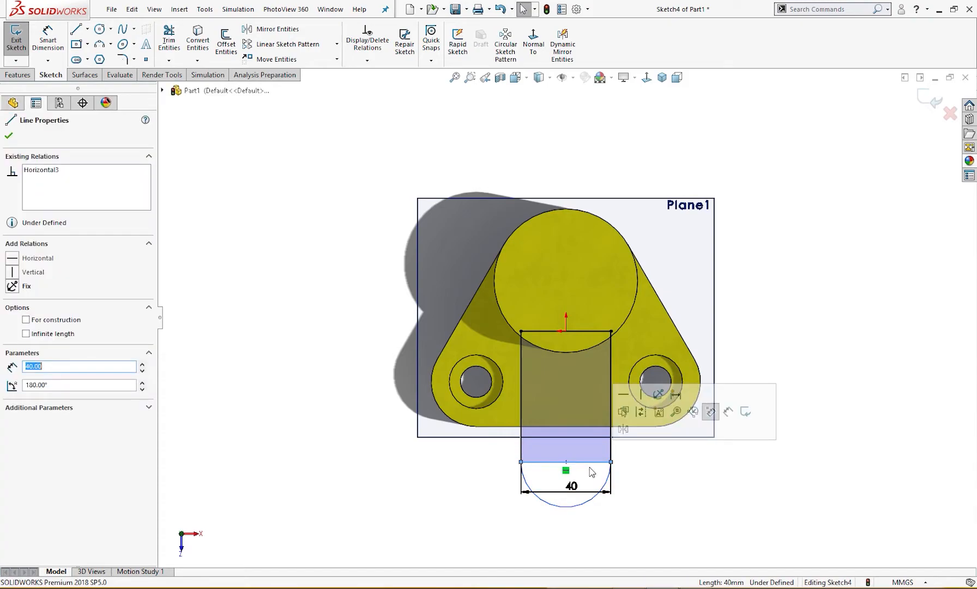
key(Delete)
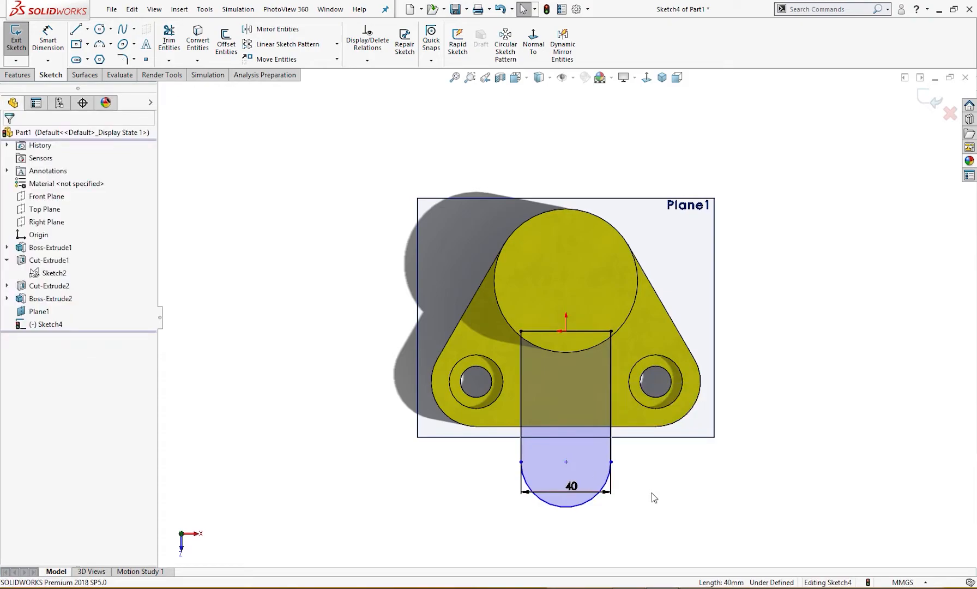
Align the arc's centre point and its two endpoints with a Horizontal relation
click(565, 462)
ctrl+click(611, 462)
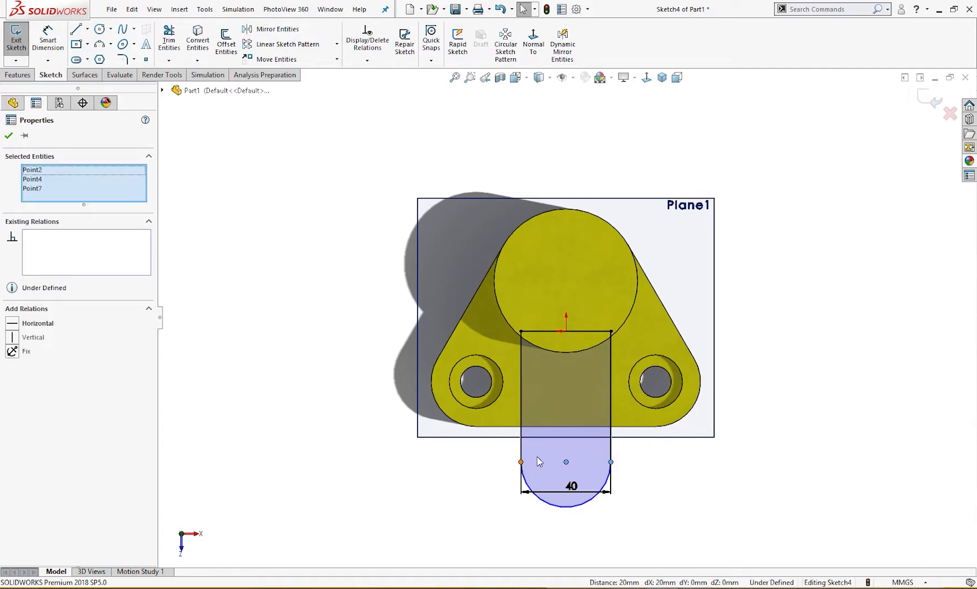
ctrl+click(521, 462)
click(653, 499)
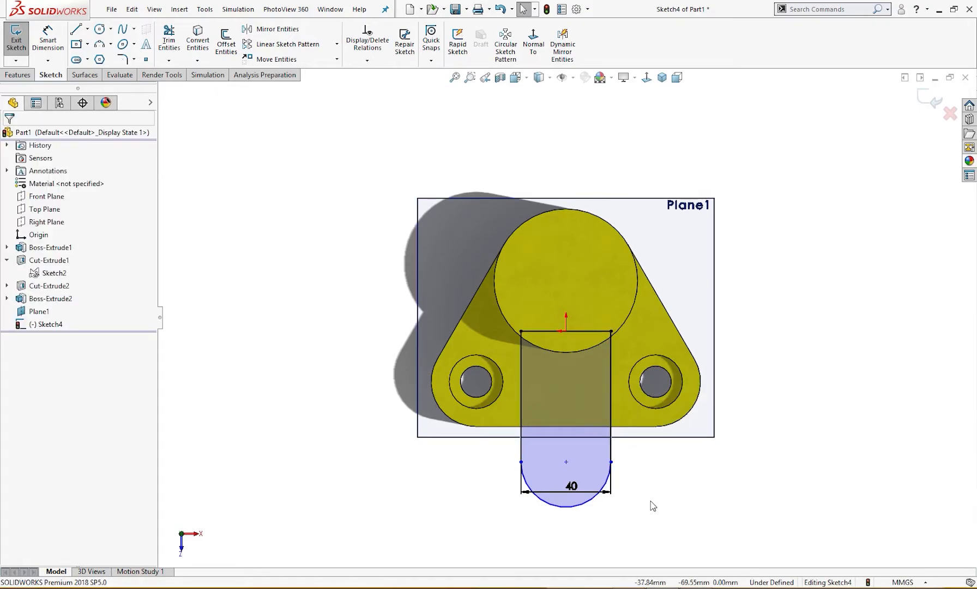
Move the 40 mm width dimension to just below the arc
right_drag(651, 525, 650, 459)
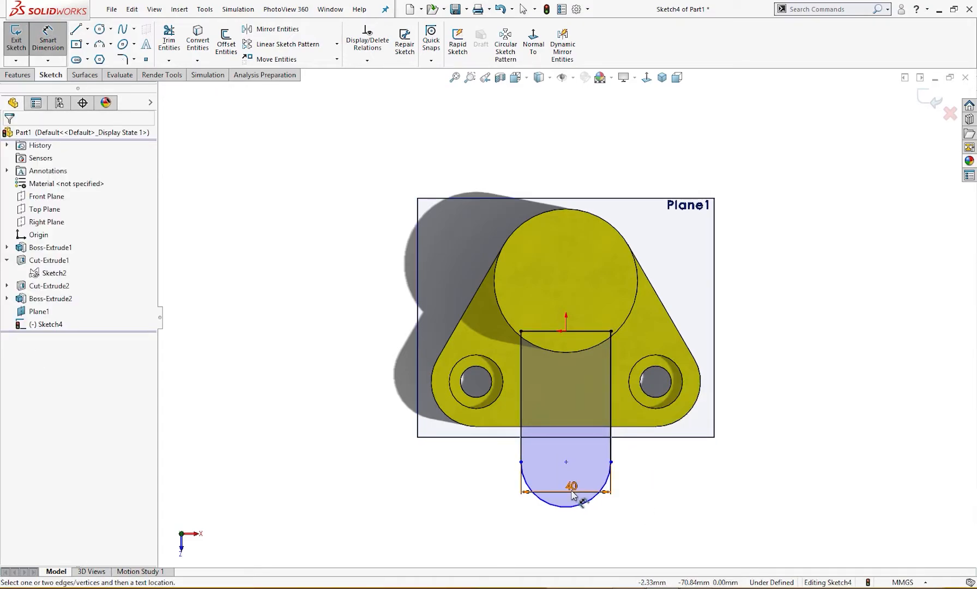
drag(577, 496, 574, 524)
click(572, 524)
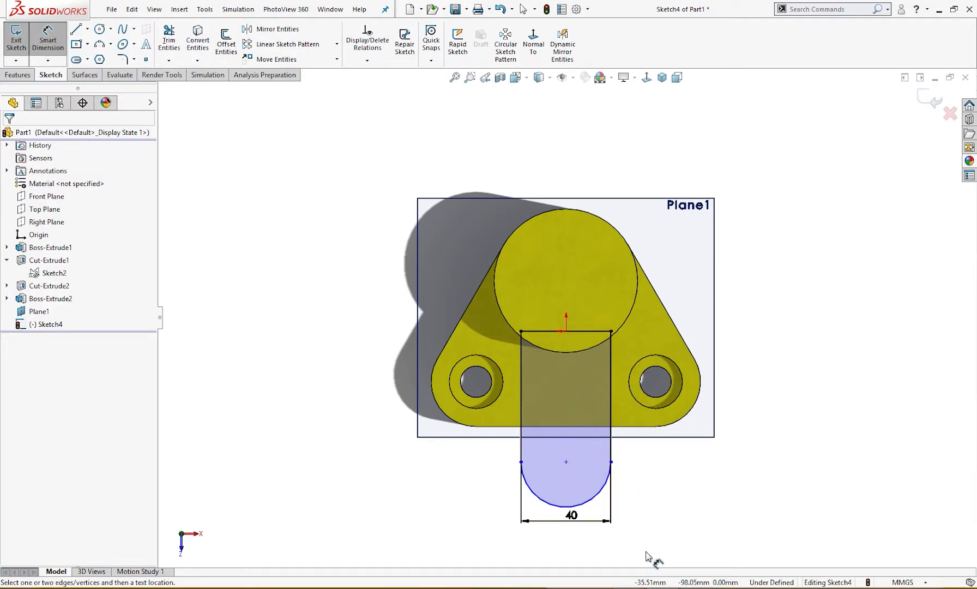
Following the drawing, sketch a 150 mm diameter circle centred on the round hub and convert it to construction geometry
click(628, 587)
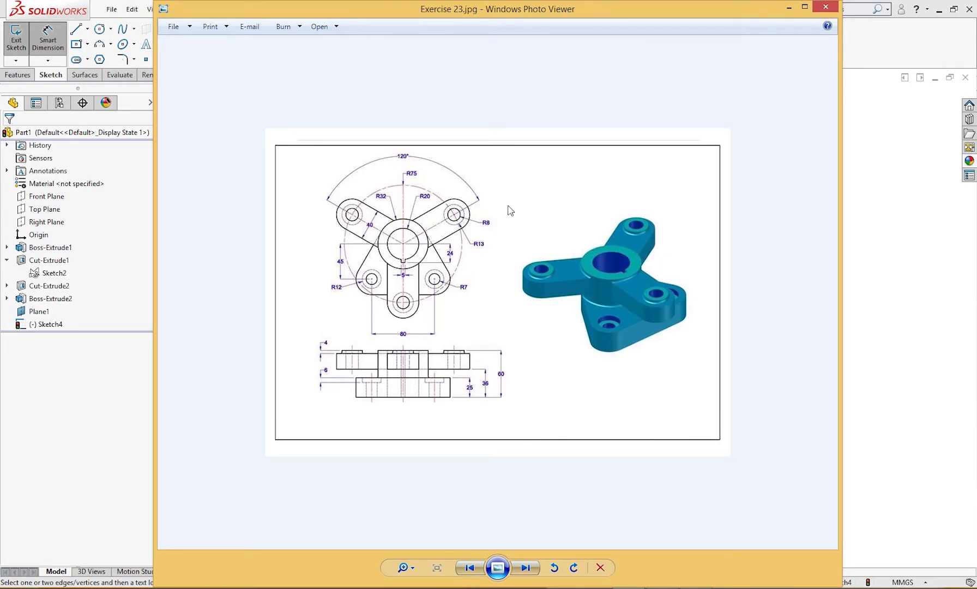
click(788, 9)
scroll(686, 375, up, 2)
right_drag(689, 372, 745, 376)
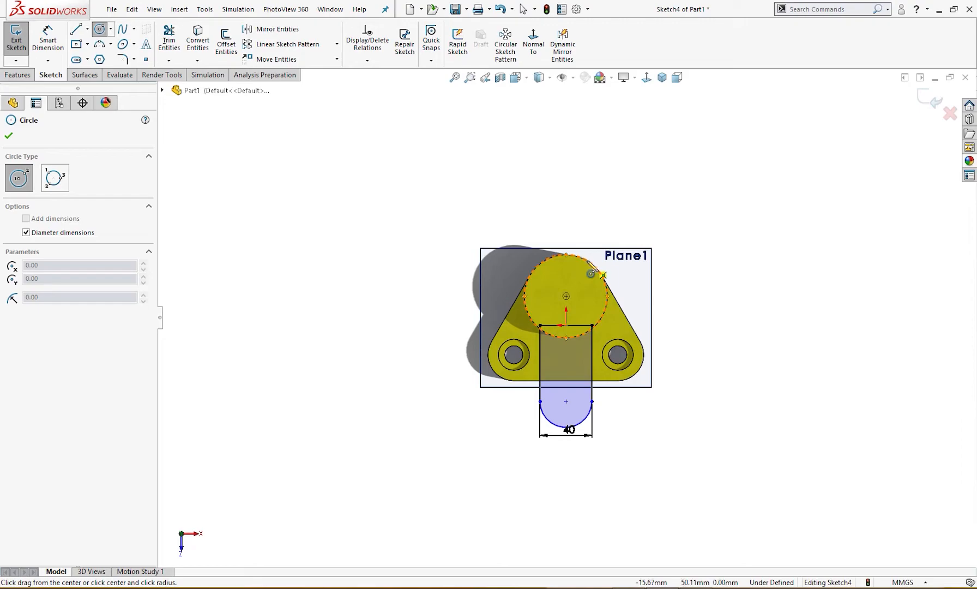
click(566, 296)
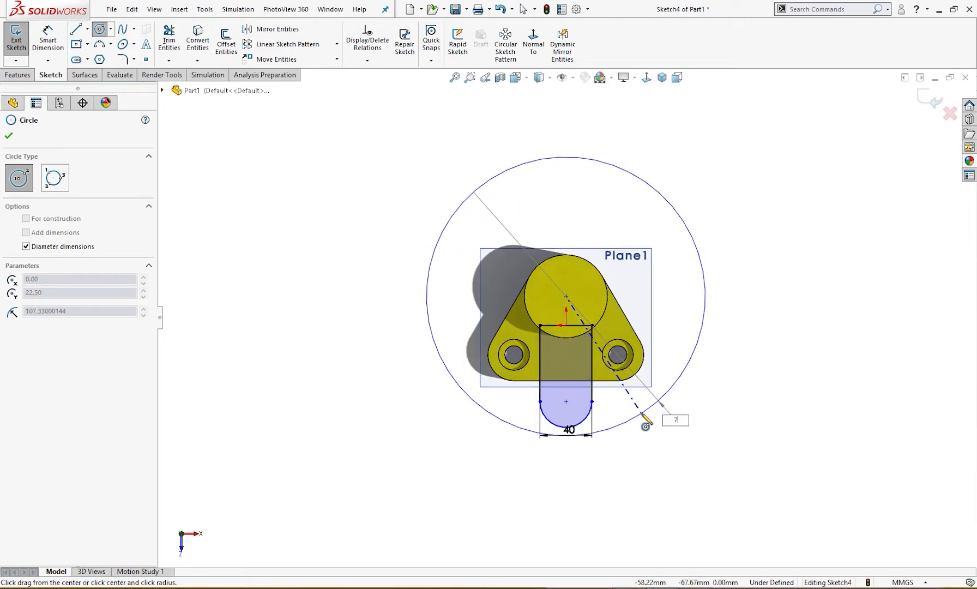
key(Return)
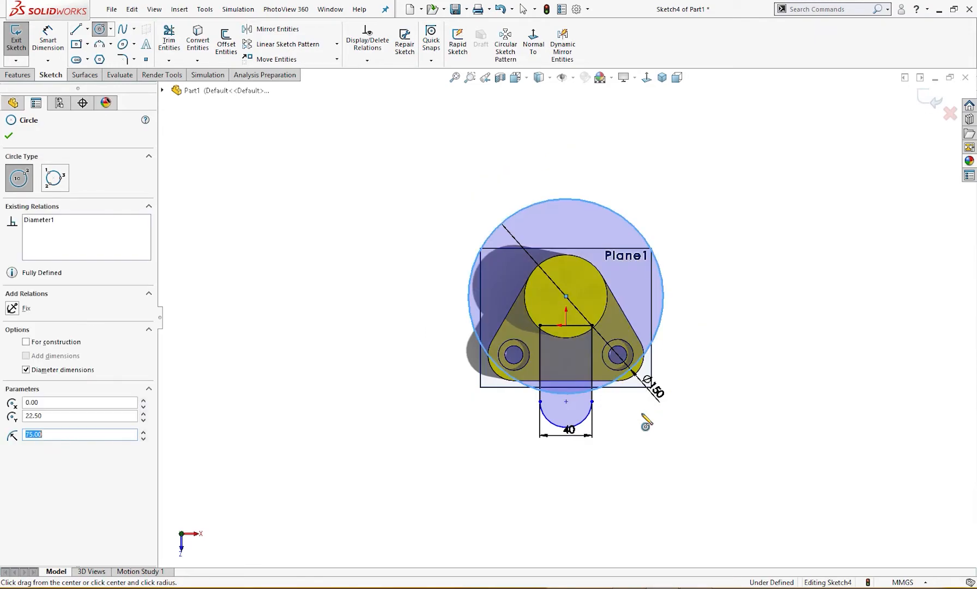
key(Escape)
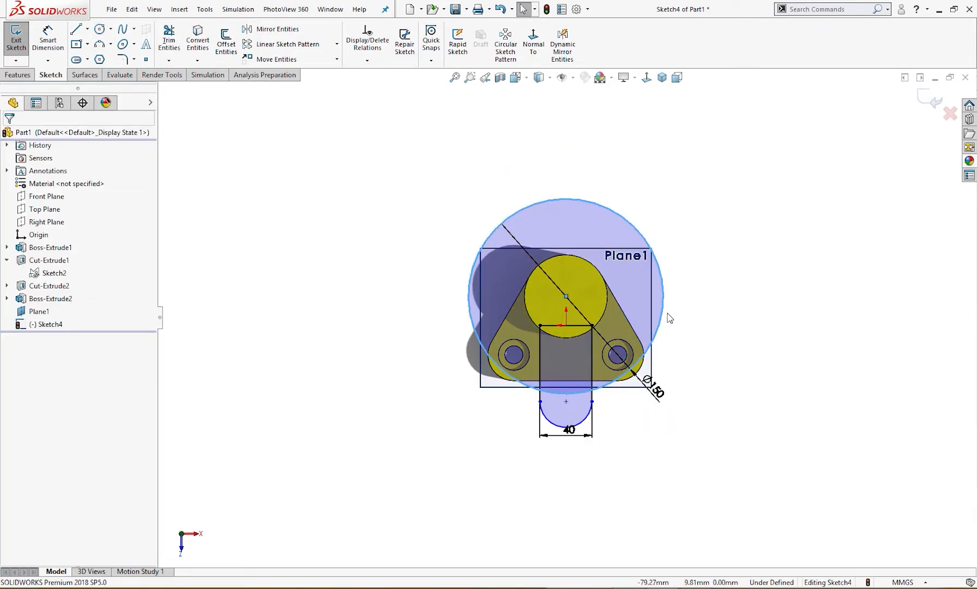
click(662, 319)
click(711, 262)
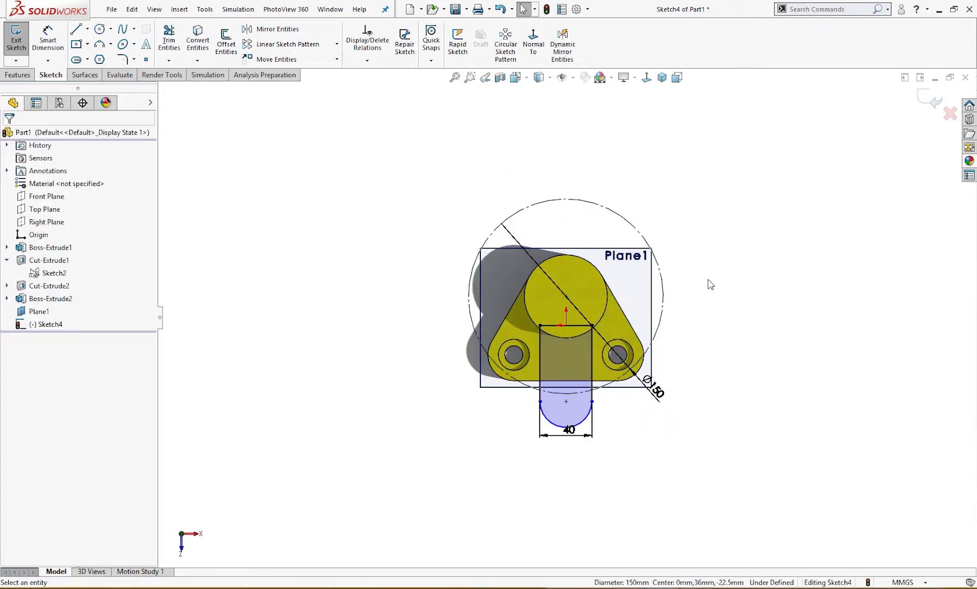
Move the centre point of the arm's end arc onto the construction circle so the two are coincident
drag(566, 402, 565, 394)
click(641, 437)
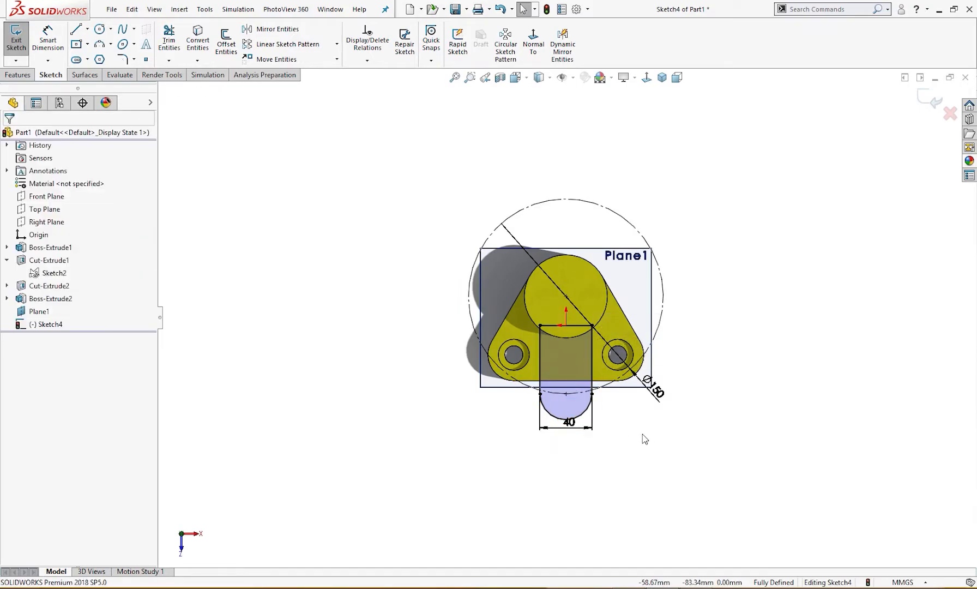
scroll(595, 401, down, 4)
click(541, 464)
click(617, 469)
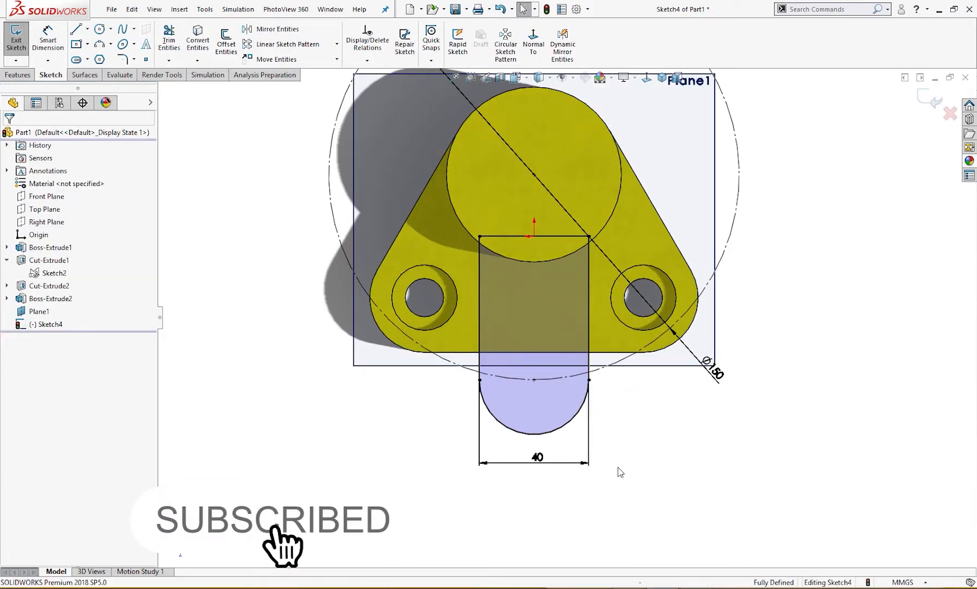
scroll(621, 470, up, 2)
scroll(631, 454, up, 1)
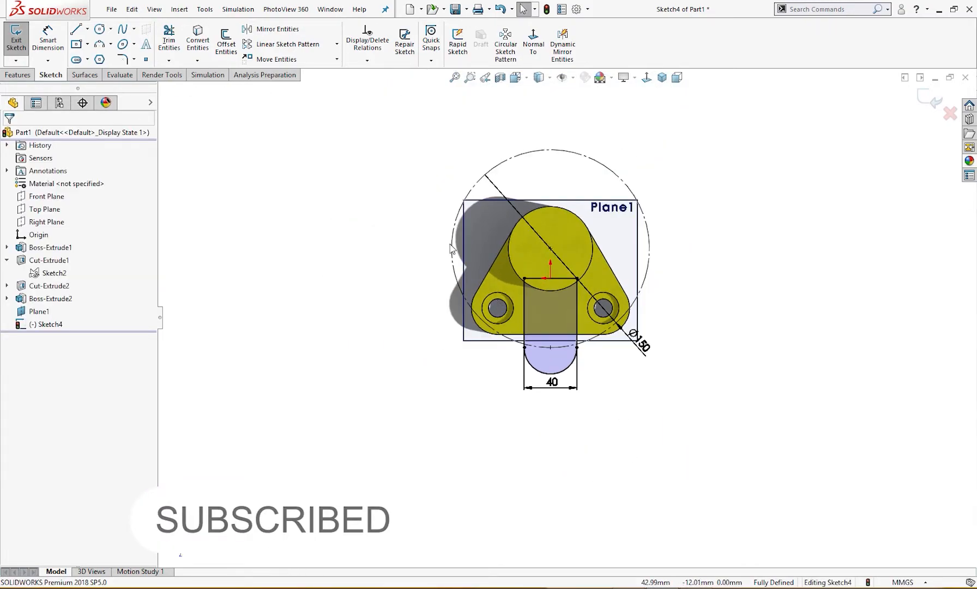
Circular-pattern the arm's end arc and three lines as 3 equally spaced instances over 360 degrees about the hub's circular edge
click(336, 44)
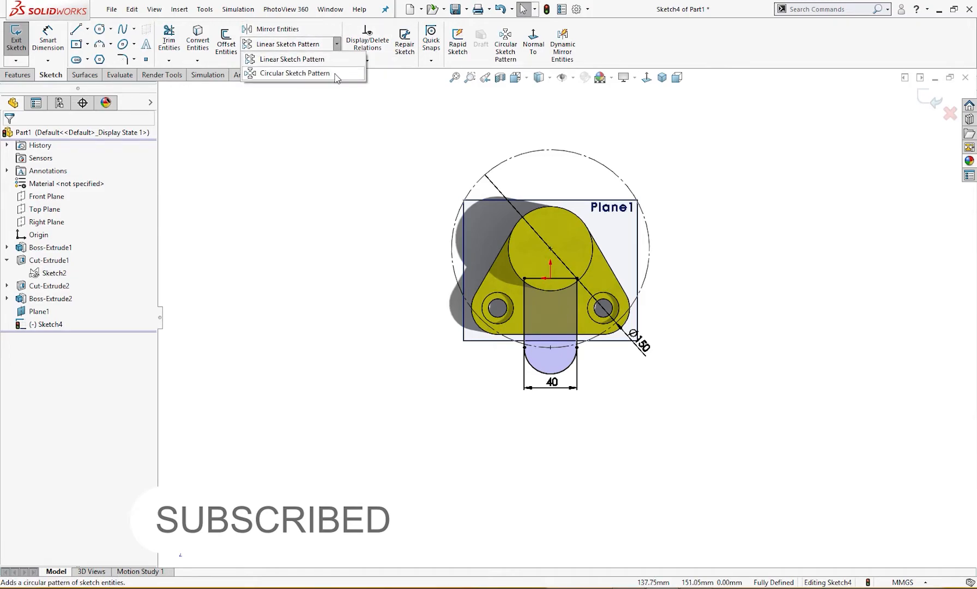
click(294, 73)
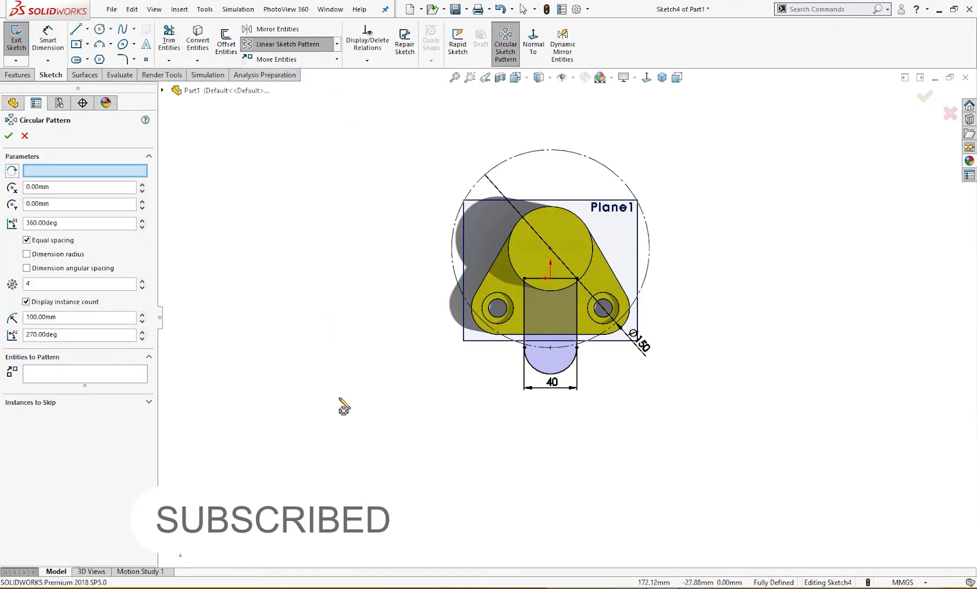
click(549, 374)
click(525, 331)
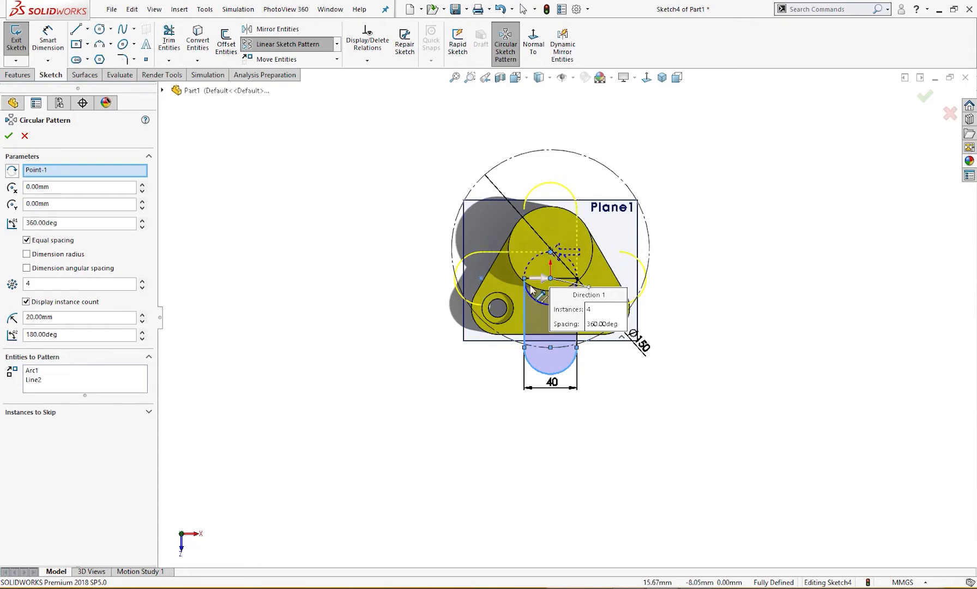
click(569, 281)
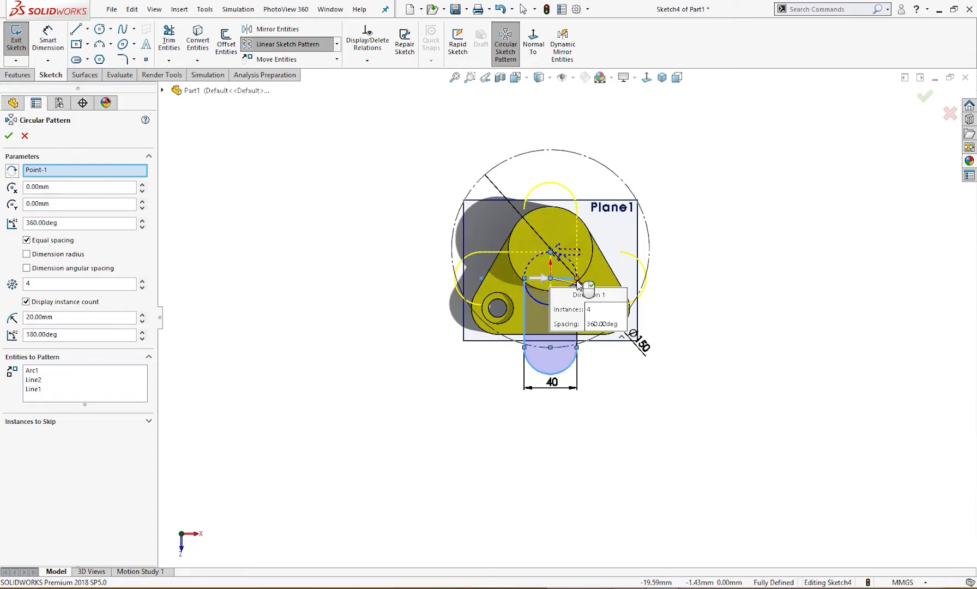
click(577, 324)
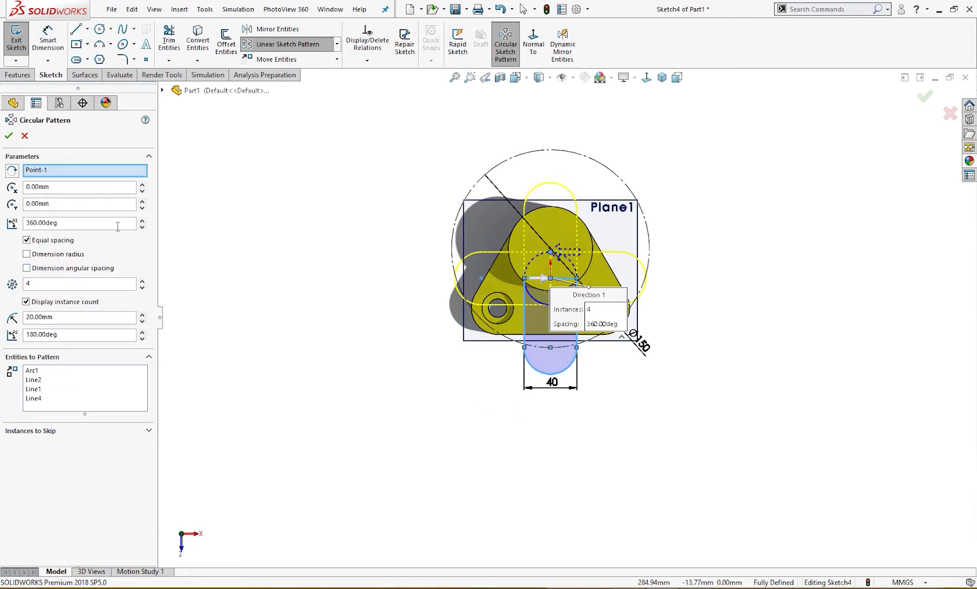
middle_drag(307, 331, 310, 347)
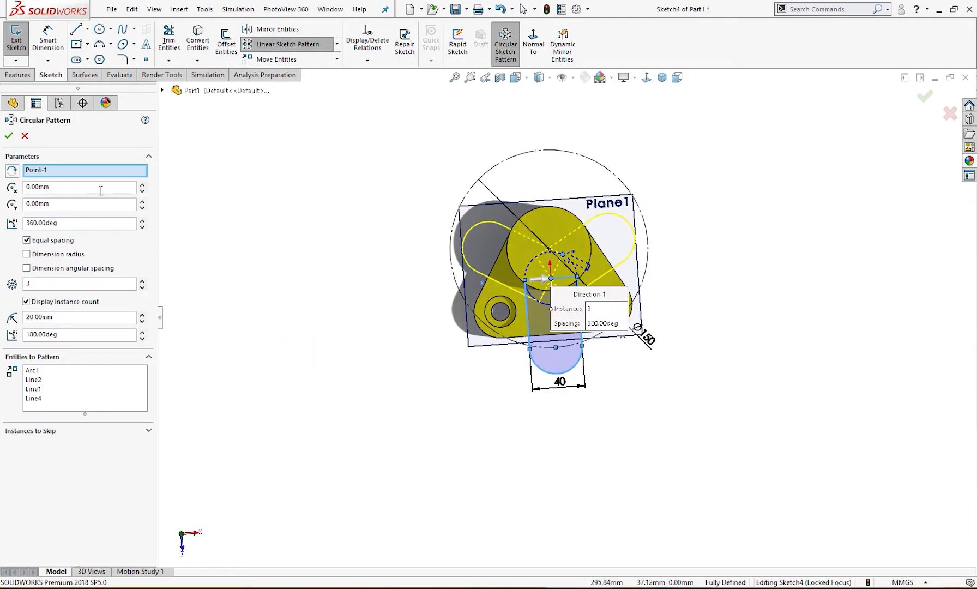
right_click(98, 179)
click(125, 181)
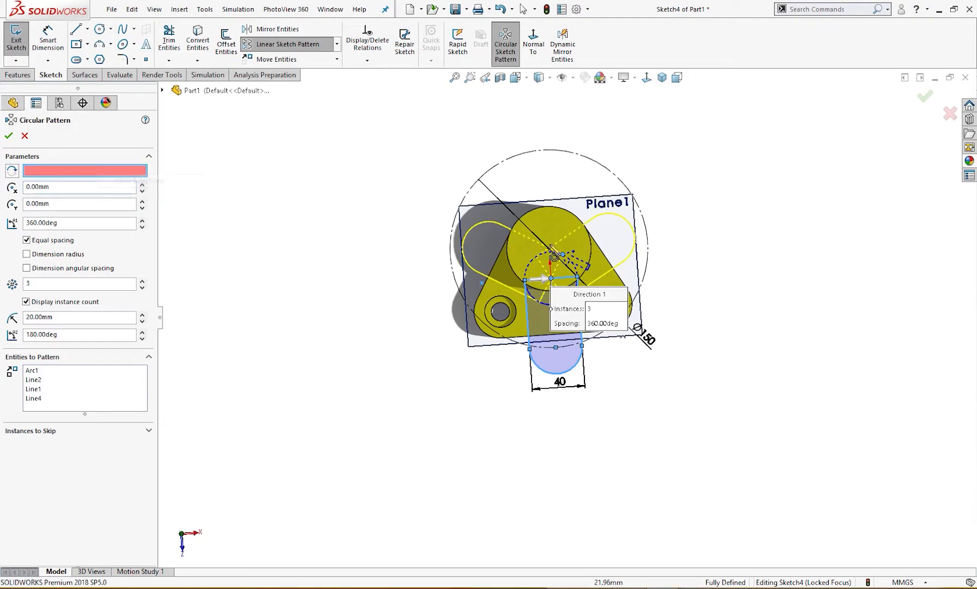
mouse_move(347, 279)
middle_down()
mouse_move(353, 320)
mouse_move(350, 303)
middle_up()
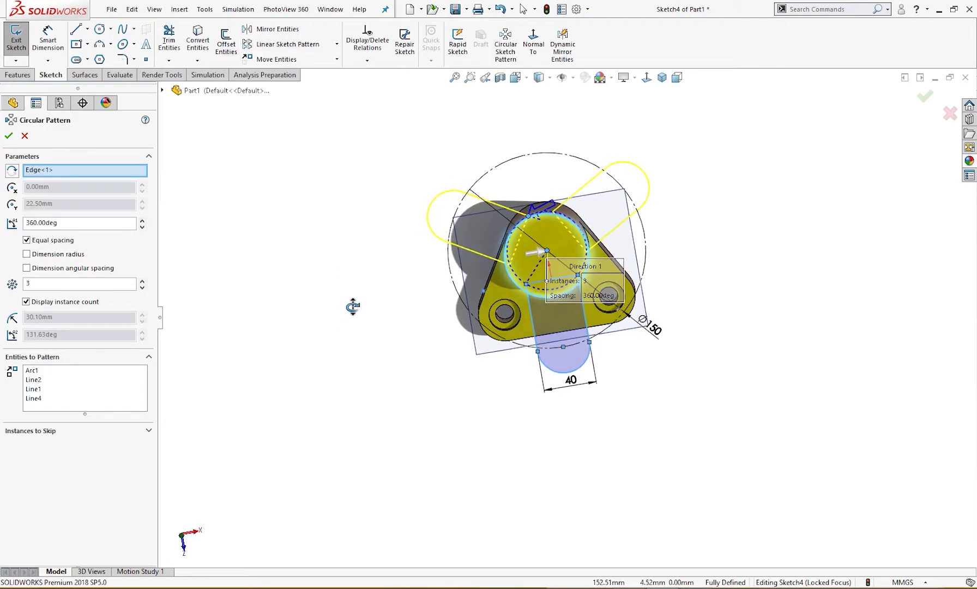
click(8, 136)
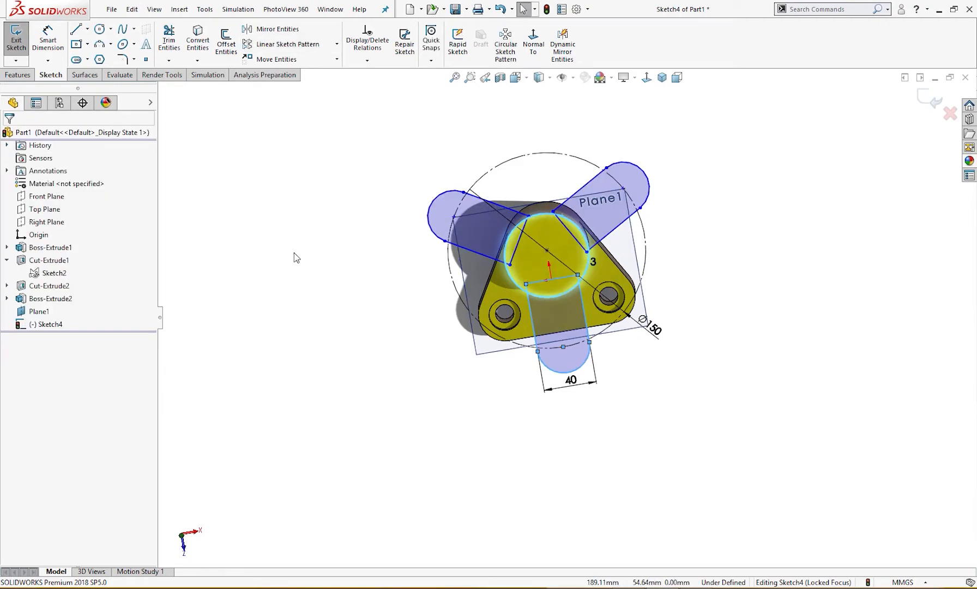
Make the circular pattern's centre point coincident with the centre of the 150 mm construction circle
scroll(562, 257, down, 4)
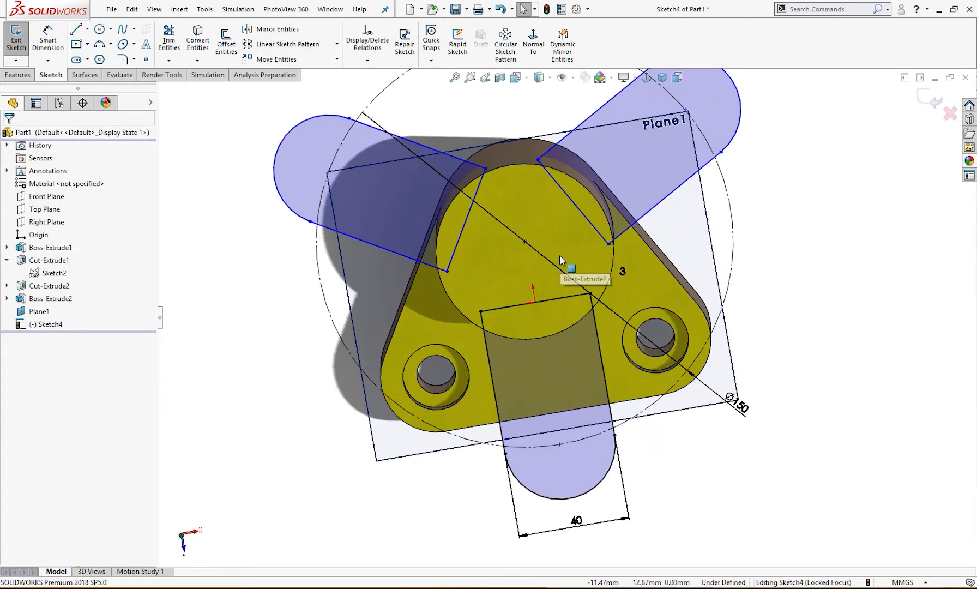
click(528, 243)
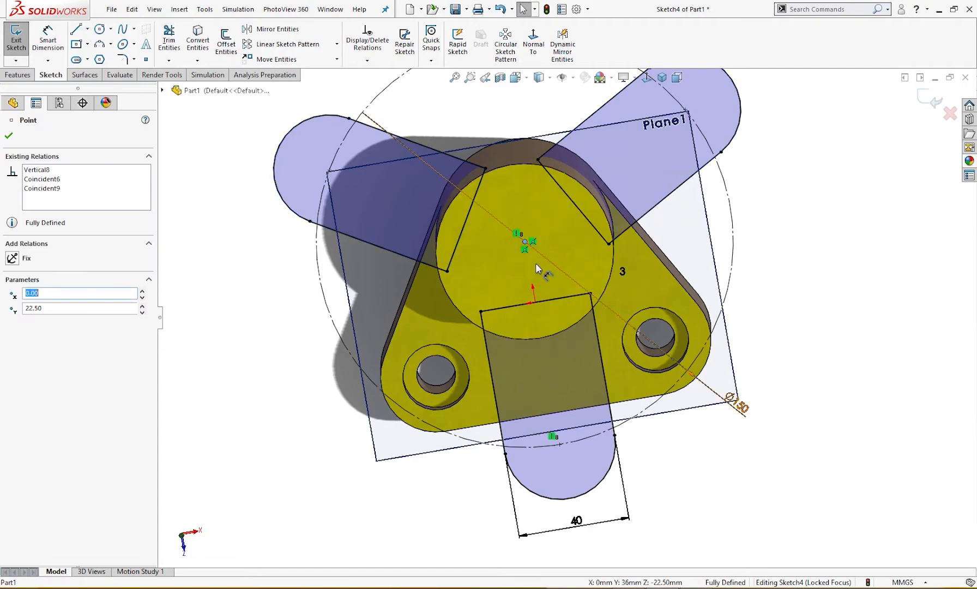
scroll(569, 251, up, 2)
click(763, 323)
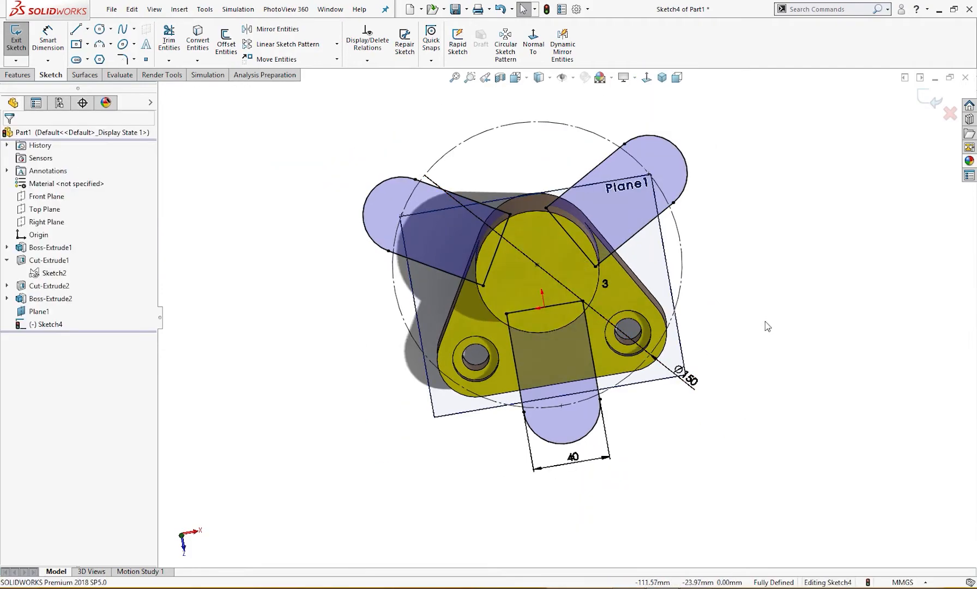
mouse_move(762, 328)
middle_down()
mouse_move(750, 340)
mouse_move(743, 333)
middle_up()
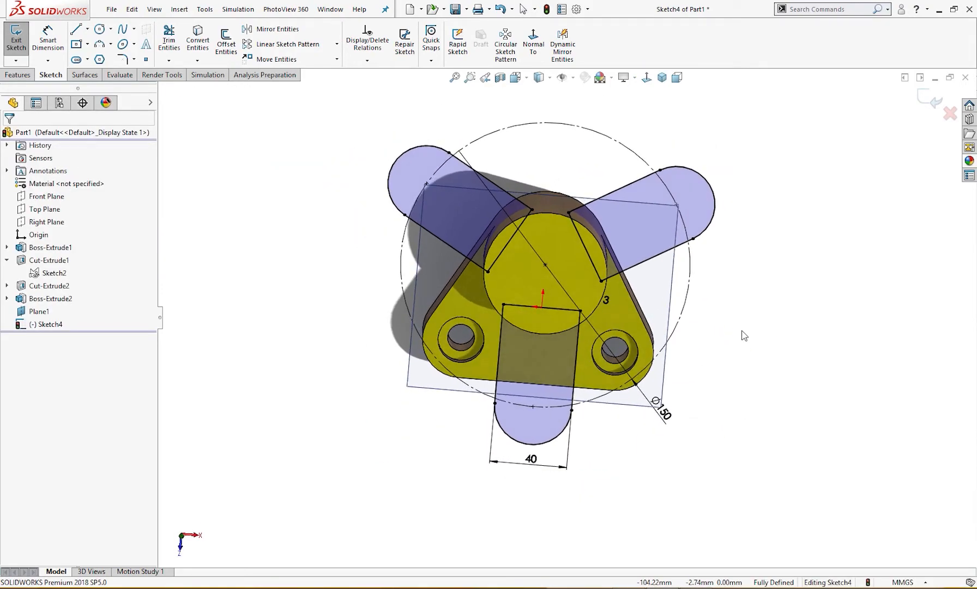
key(Escape)
Extrude the three-arm sketch upward by a blind depth of 20 mm, merged with the body, checking it against the drawing
right_drag(776, 253, 775, 303)
click(809, 380)
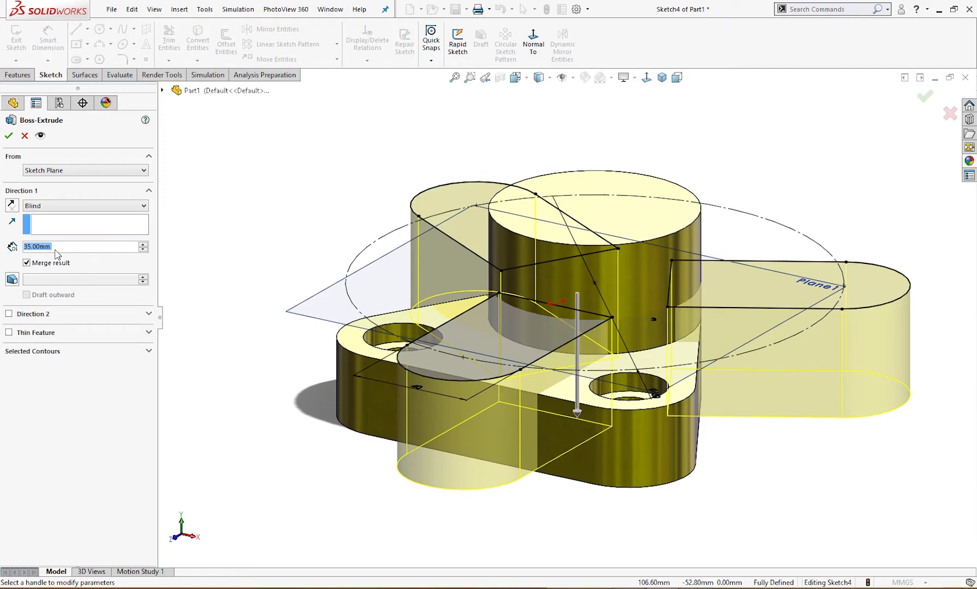
click(12, 205)
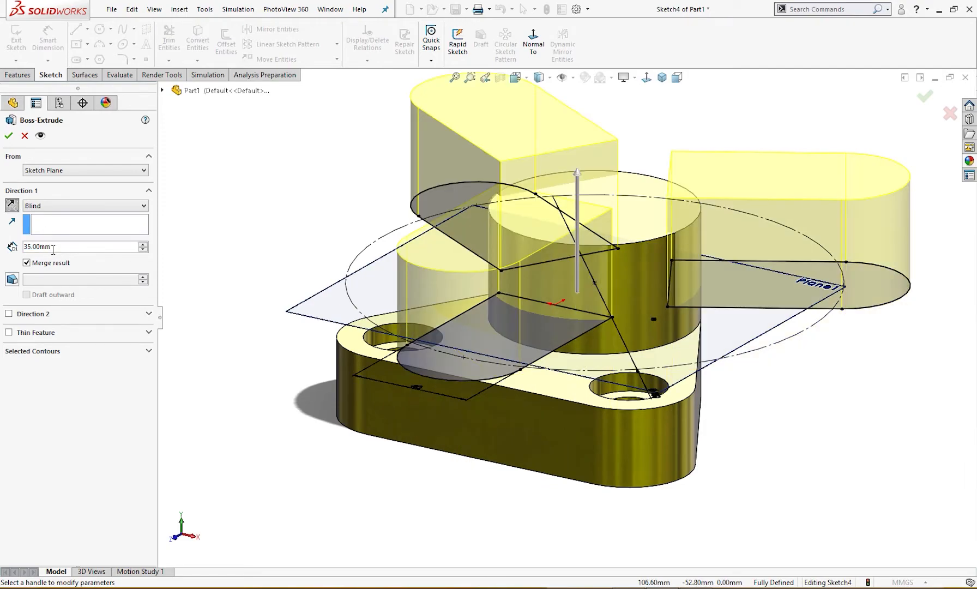
drag(59, 246, 2, 245)
text(20)
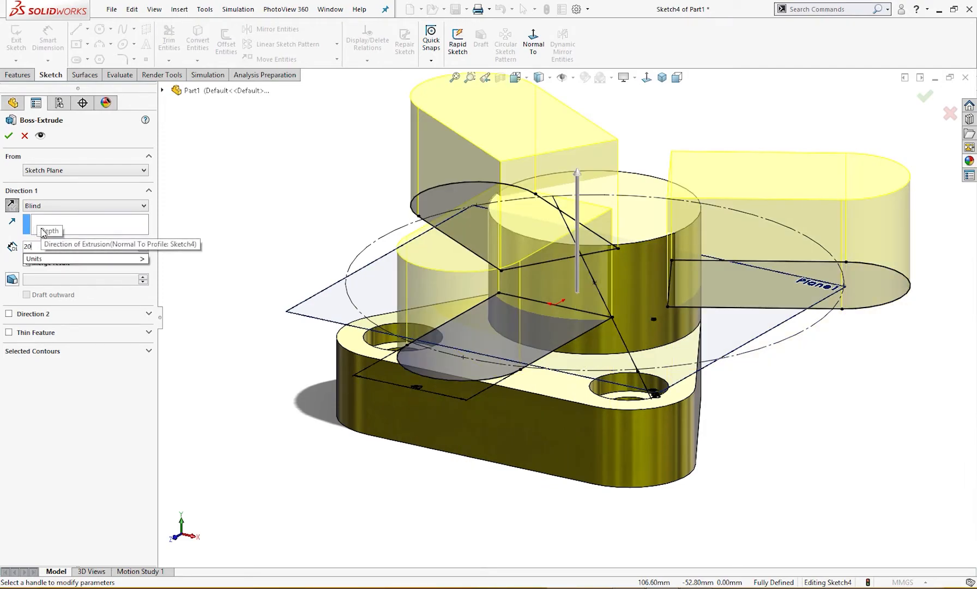
key(Return)
middle_drag(354, 260, 369, 202)
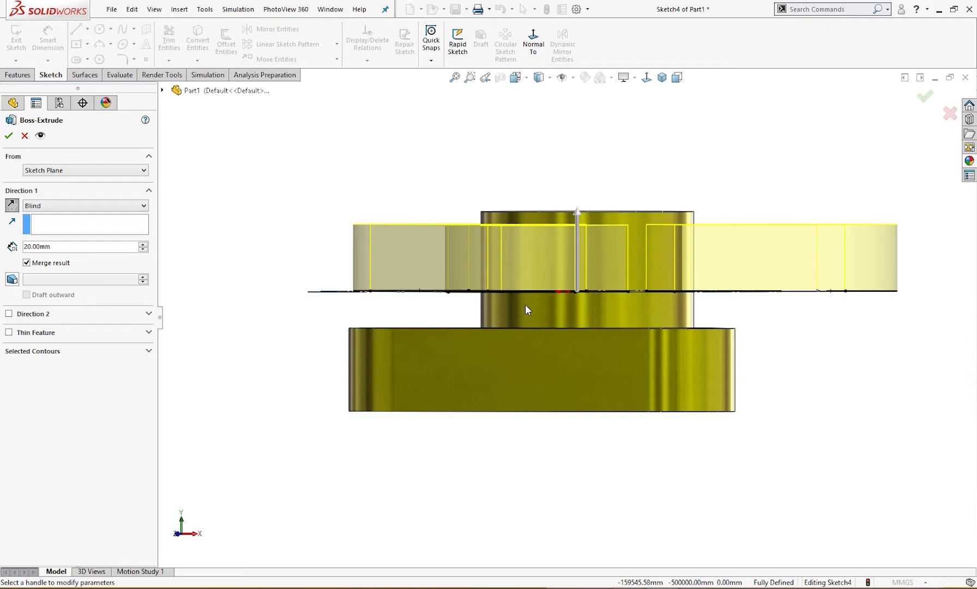
click(640, 587)
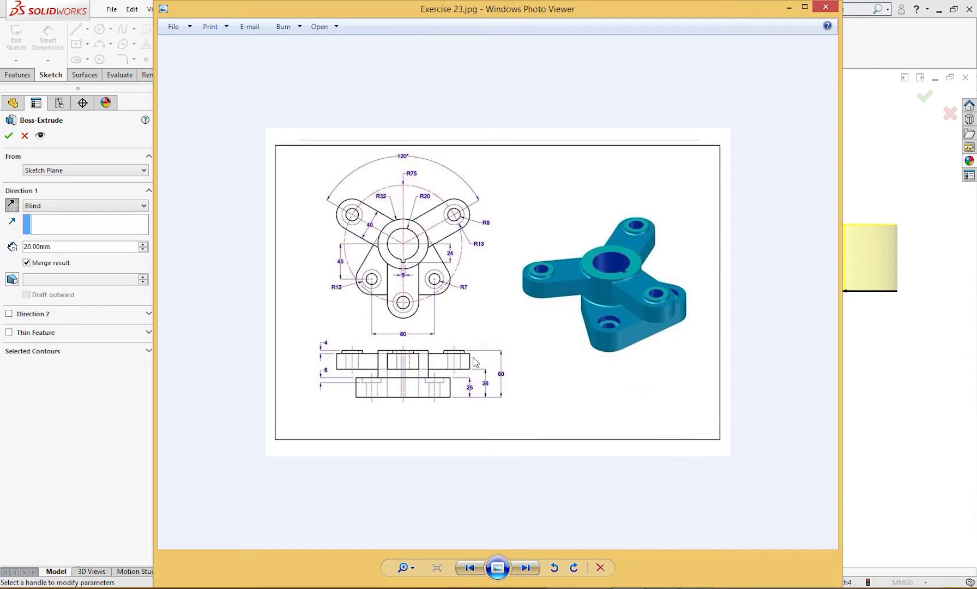
click(788, 7)
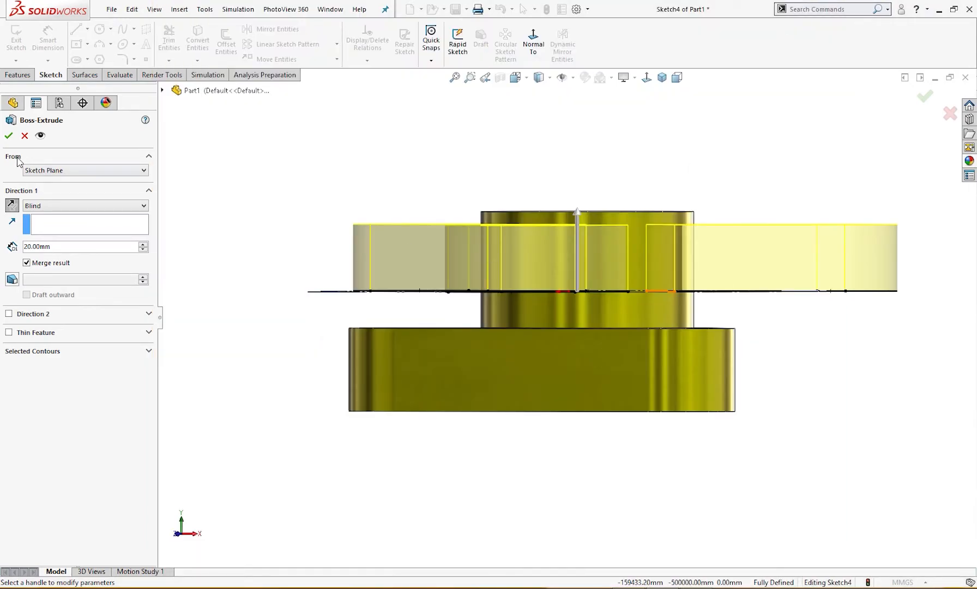
click(9, 138)
Show the part in trimetric view and hide Plane1
middle_drag(264, 205, 249, 257)
key(ctrl+shift+z)
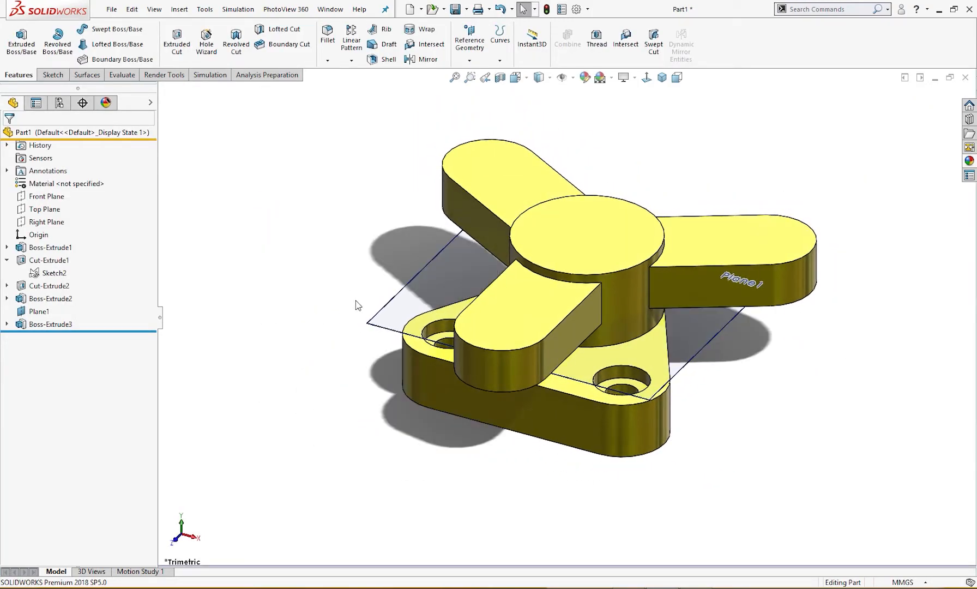
click(523, 326)
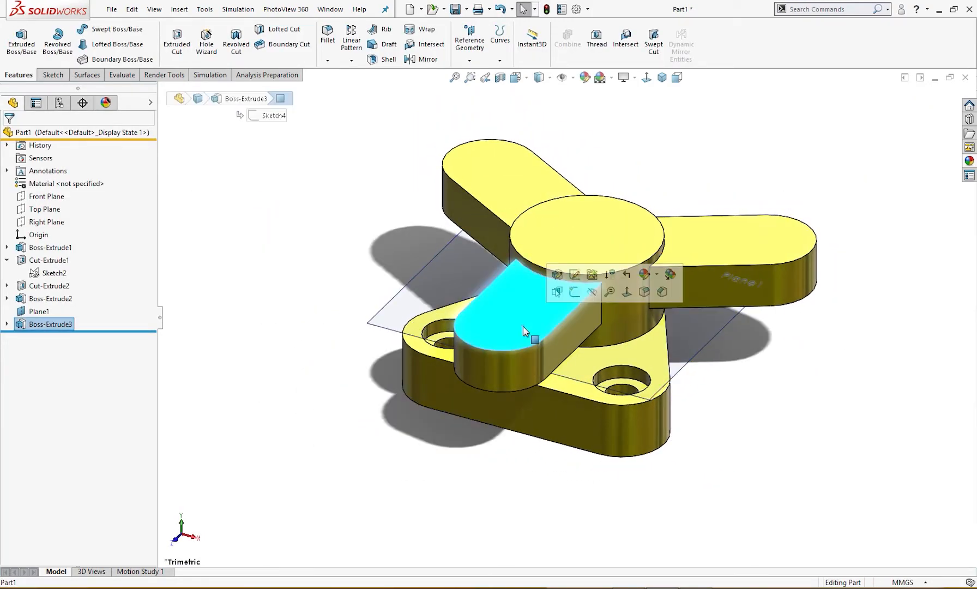
click(404, 304)
click(451, 269)
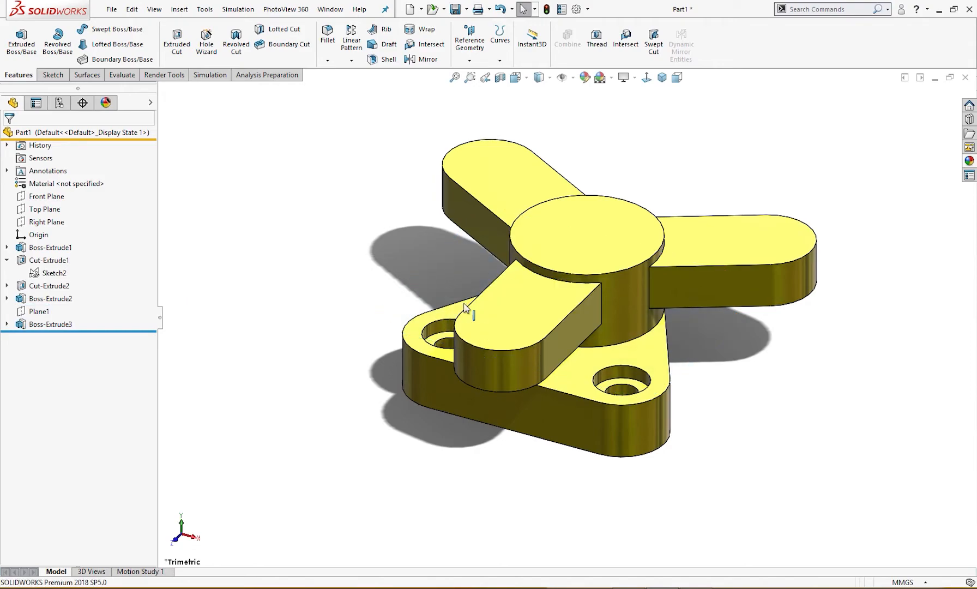
Open a sketch on the front arm's top face and draw a circle about 19 mm in diameter, concentric with its rounded end
click(491, 327)
click(530, 288)
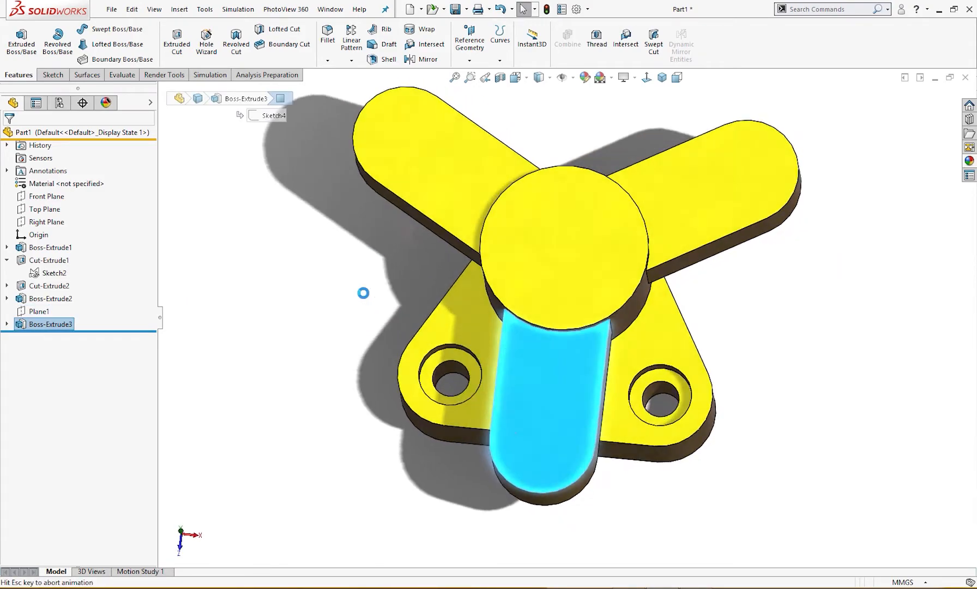
right_drag(306, 295, 352, 298)
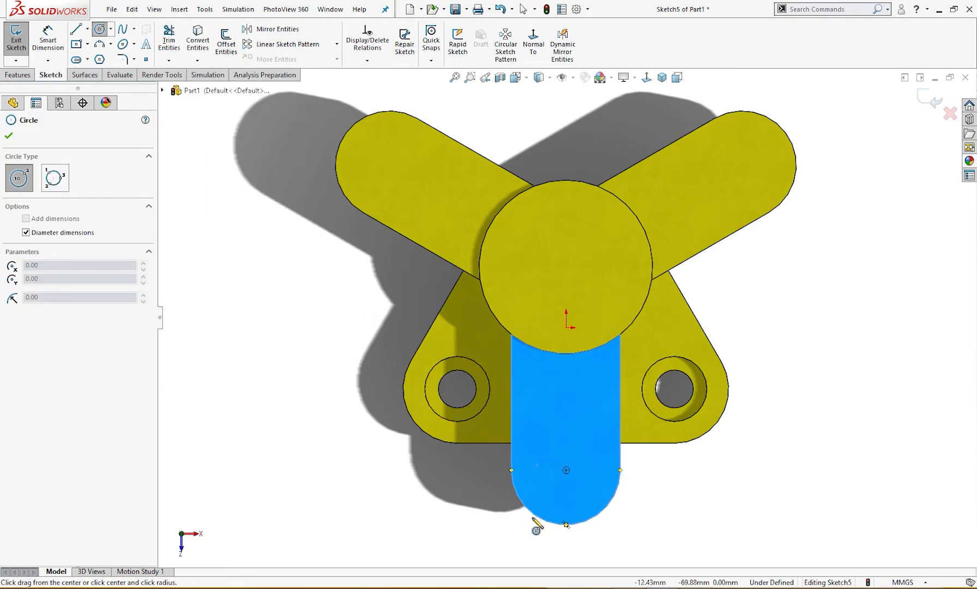
click(565, 470)
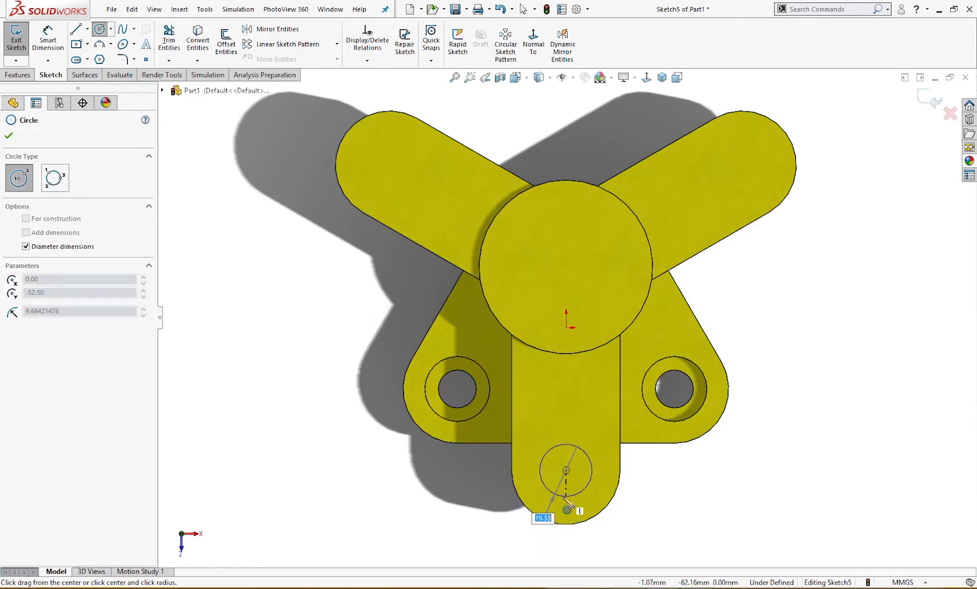
click(564, 496)
right_drag(686, 545, 673, 507)
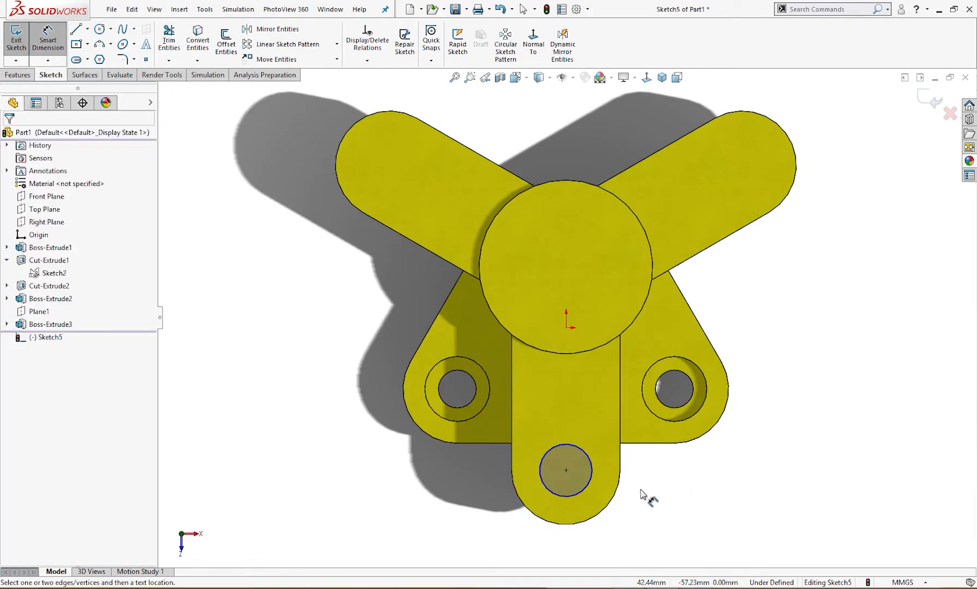
Dimension the circle on the front arm's end to a 26 mm diameter, entered as 13*2, checking the radius in the Exercise 23 drawing
click(586, 488)
click(632, 515)
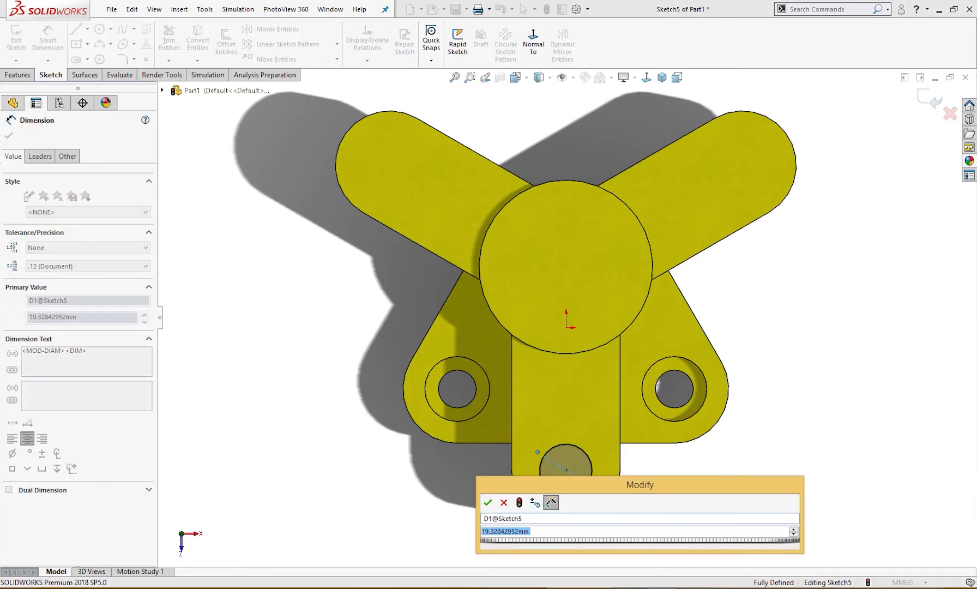
key(alt+Tab)
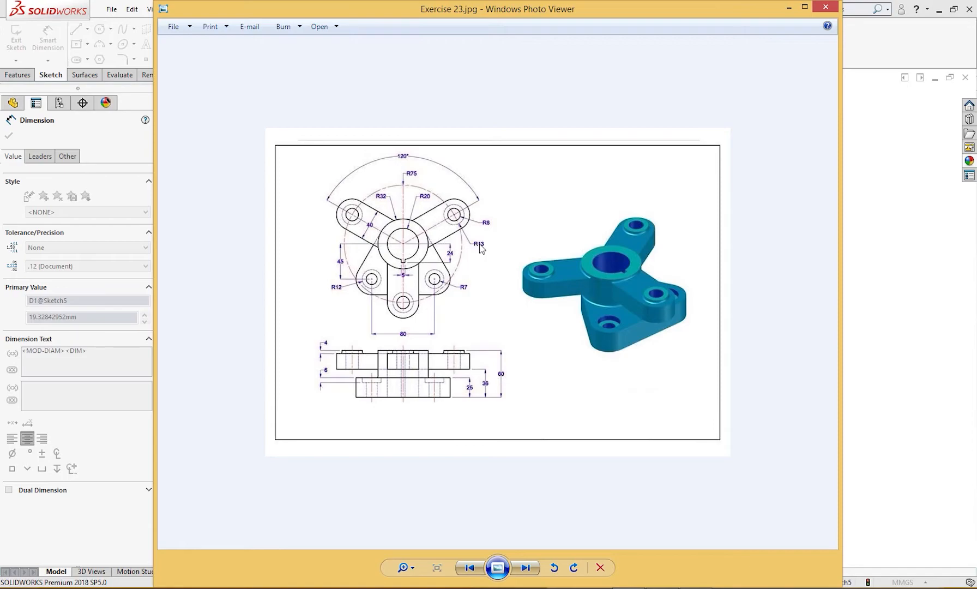
click(789, 7)
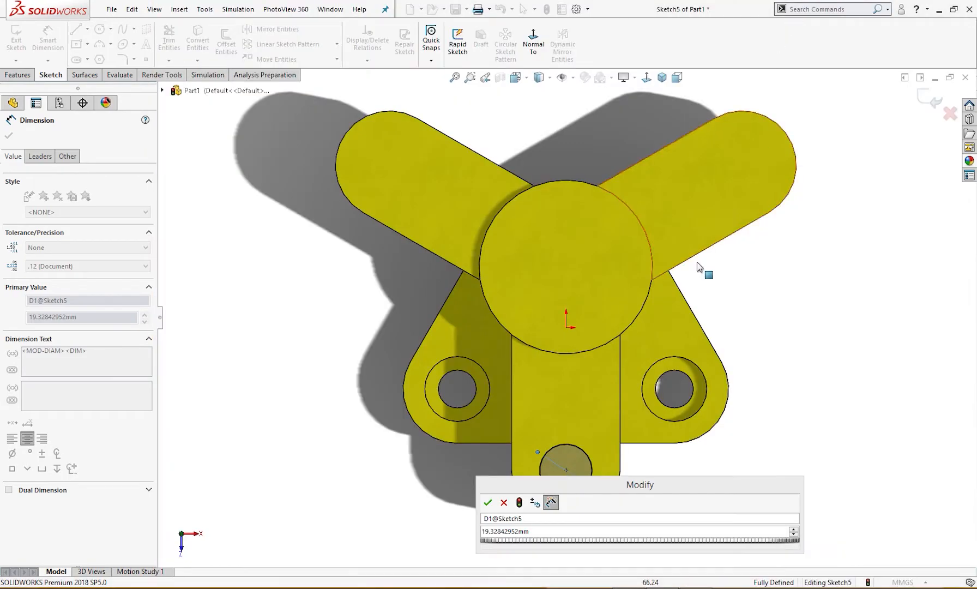
click(549, 534)
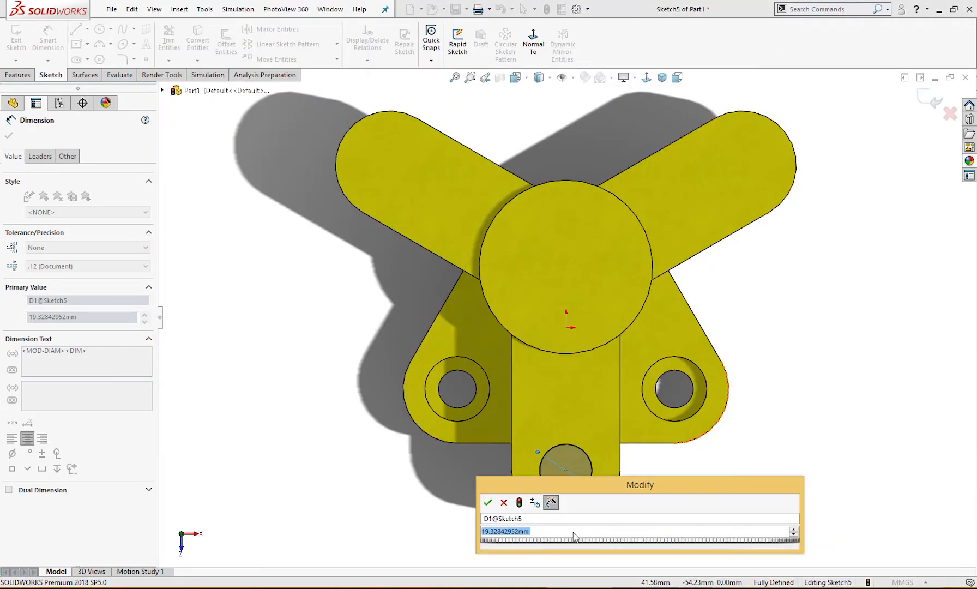
text(13*2)
key(Return)
click(713, 497)
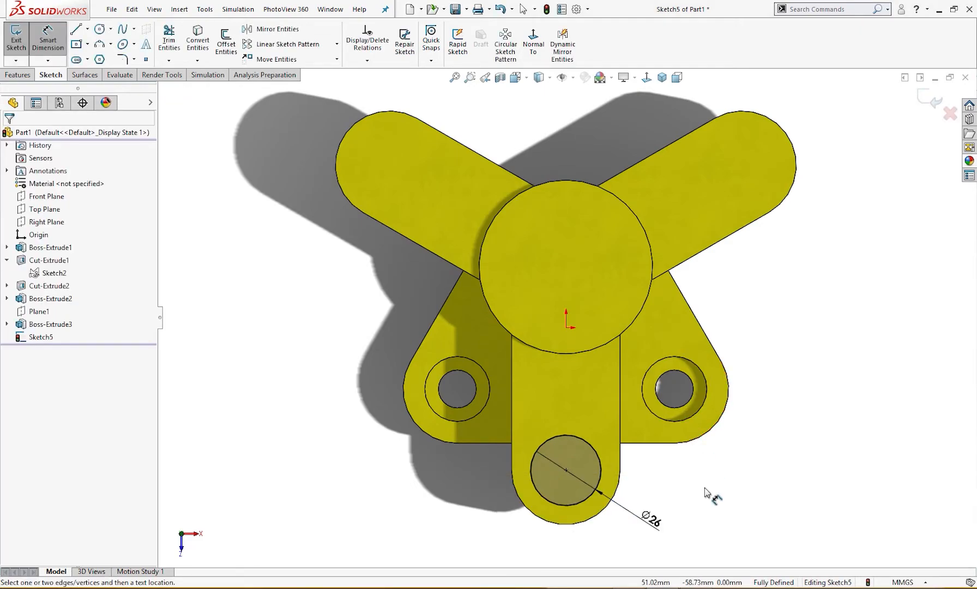
Extrude the 26 mm circle upward by a blind depth of 4 mm, merged with the body
key(s)
click(798, 444)
text(4)
key(Return)
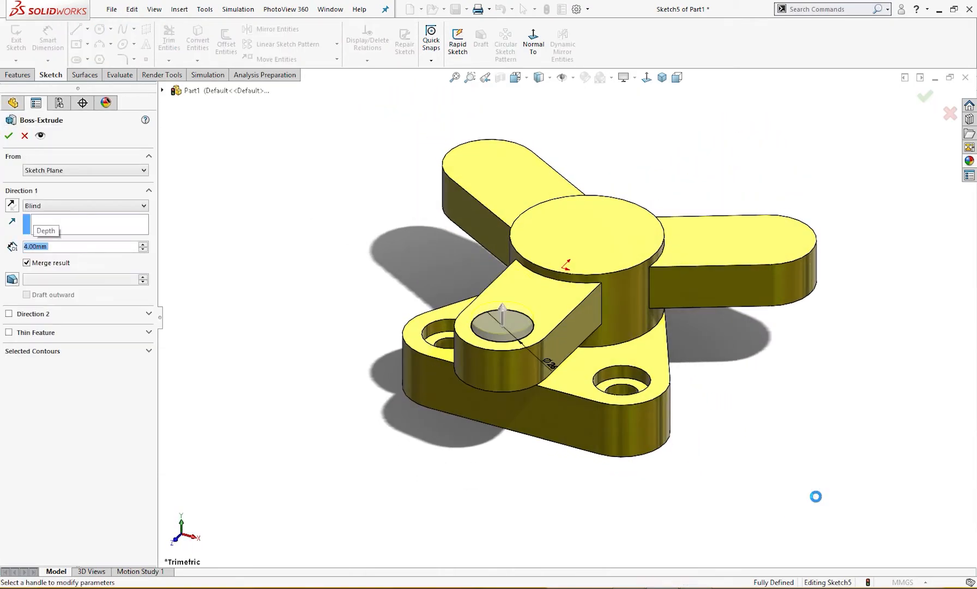
click(8, 136)
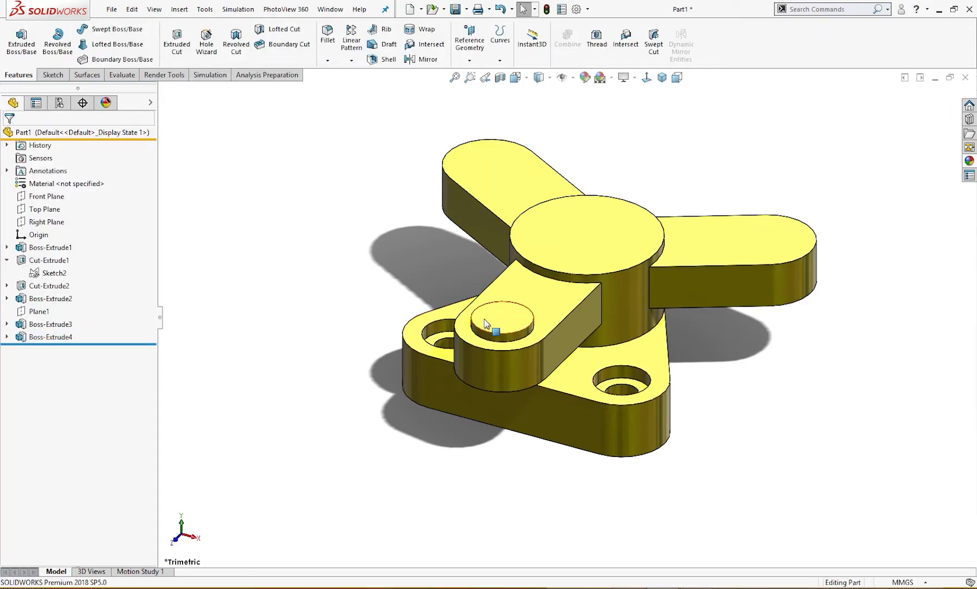
Open a sketch on the new boss's top face and draw a concentric circle about 15 mm in diameter
click(520, 314)
click(537, 283)
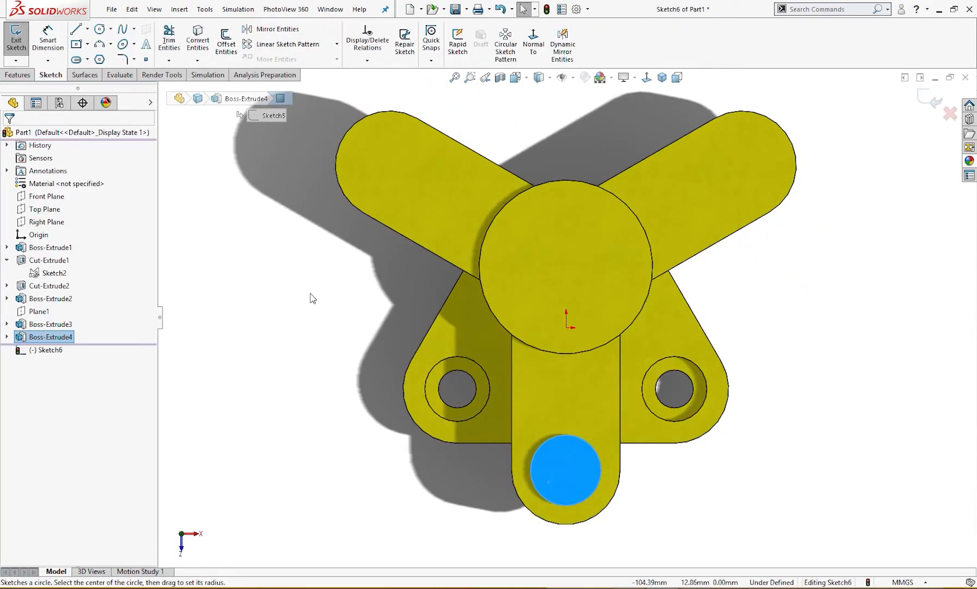
right_drag(308, 295, 343, 464)
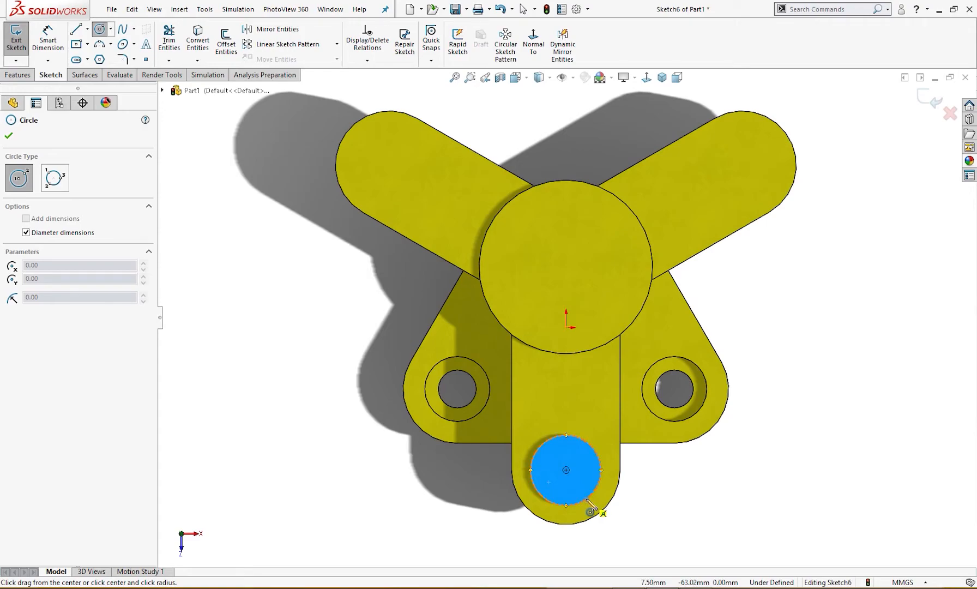
click(567, 470)
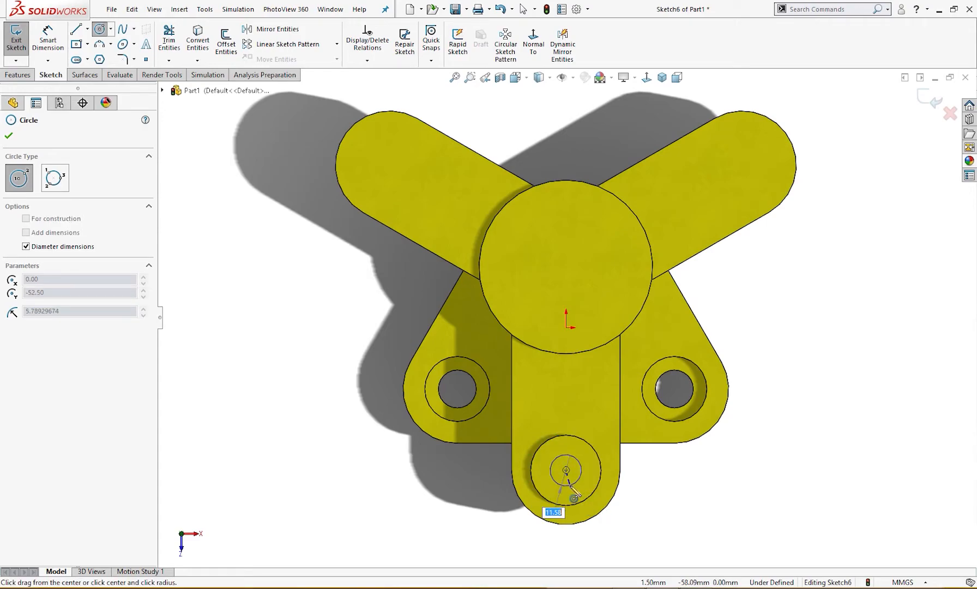
click(570, 490)
Dimension the boss's inner circle to a 16 mm diameter, checking the hole radius in the drawing
right_drag(700, 540, 697, 491)
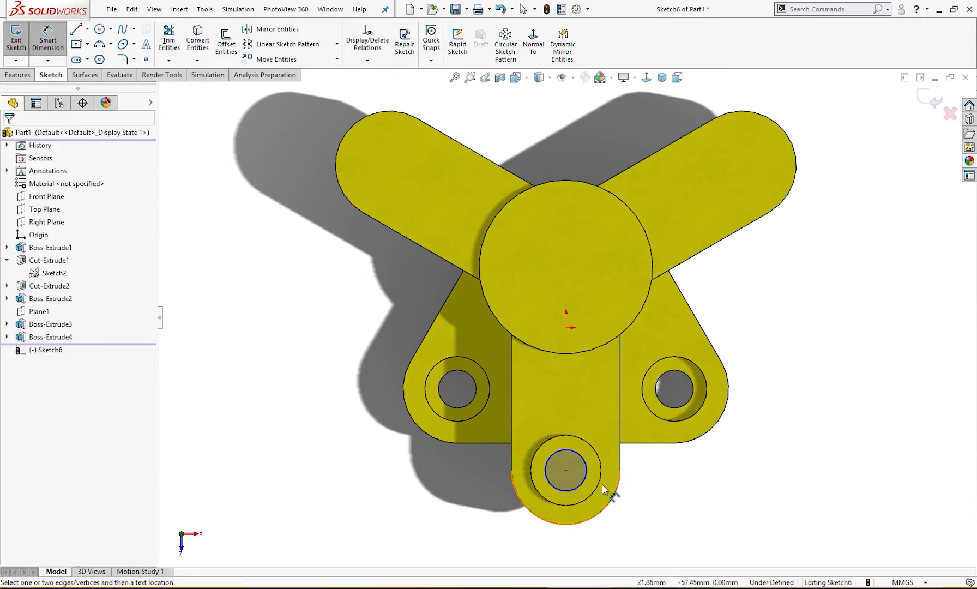
click(586, 488)
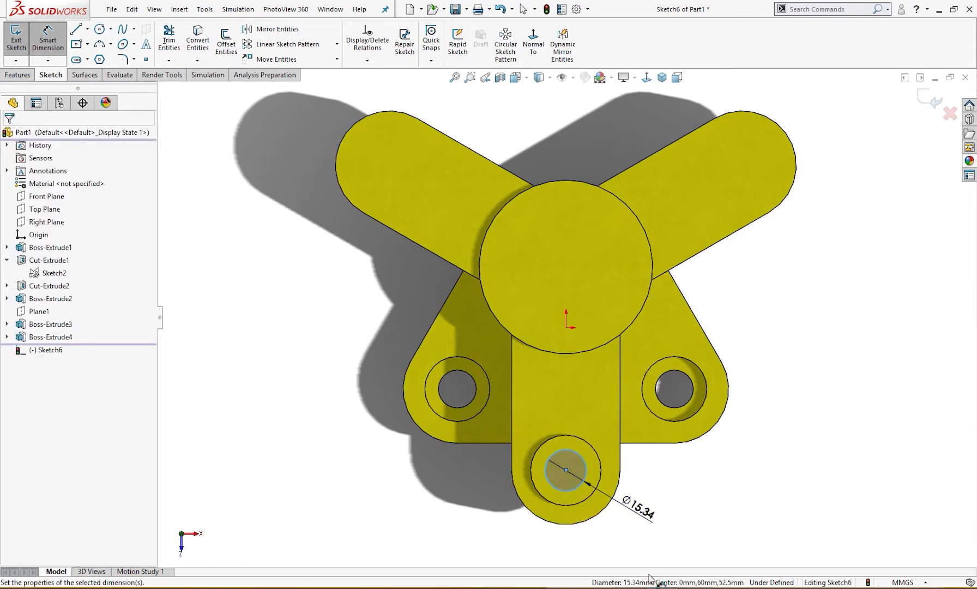
click(592, 510)
key(alt+Tab)
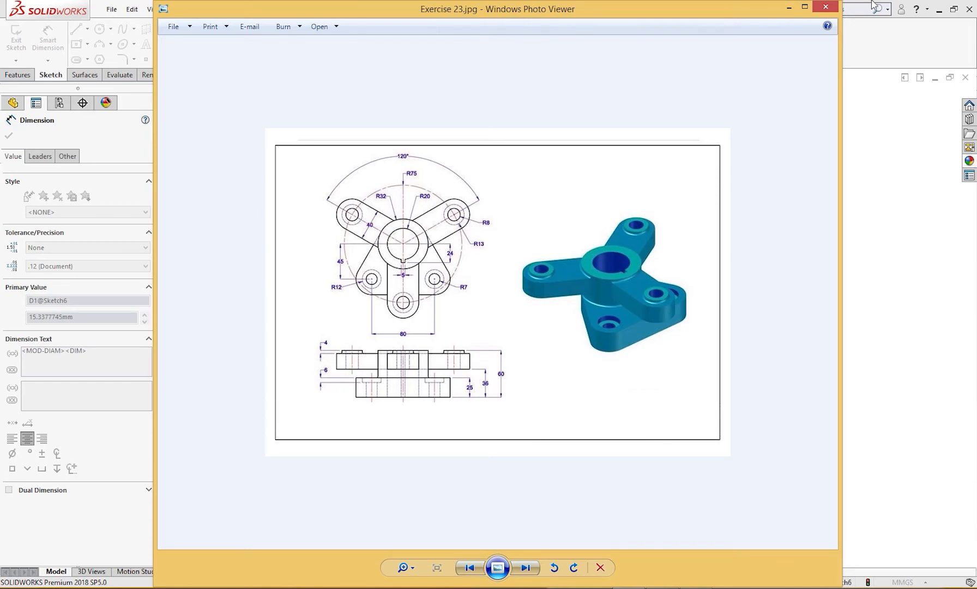
click(789, 8)
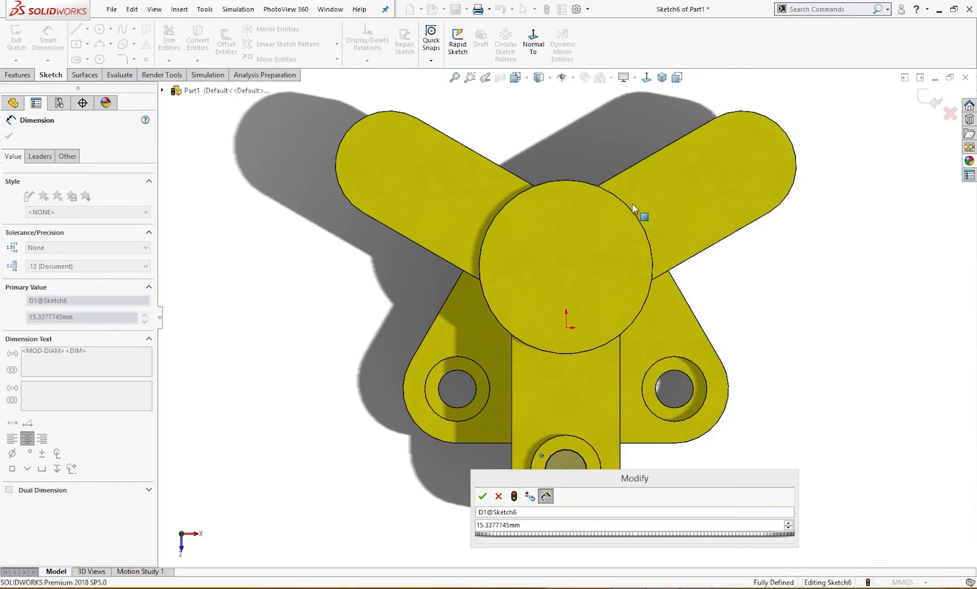
click(526, 527)
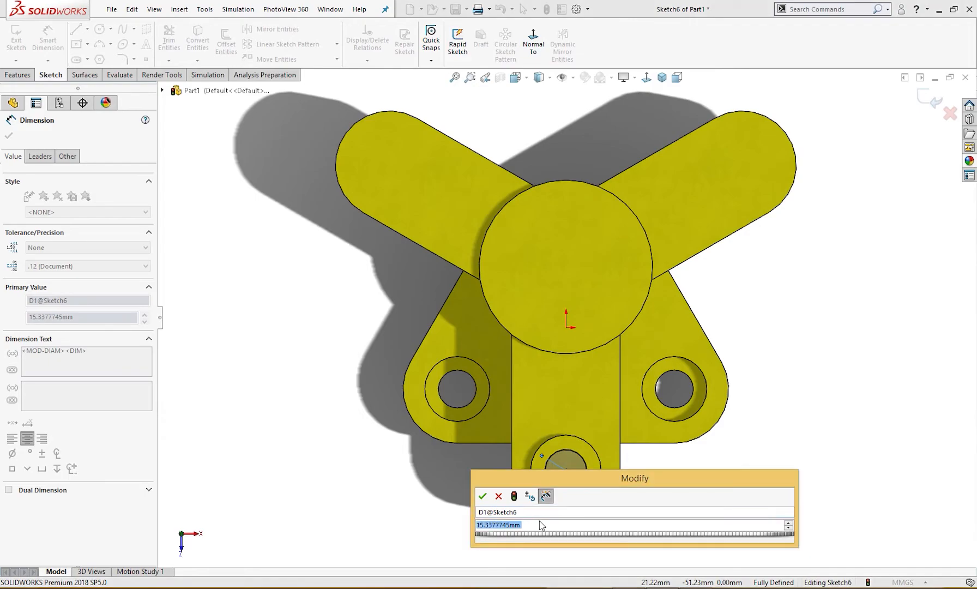
text(16)
key(Return)
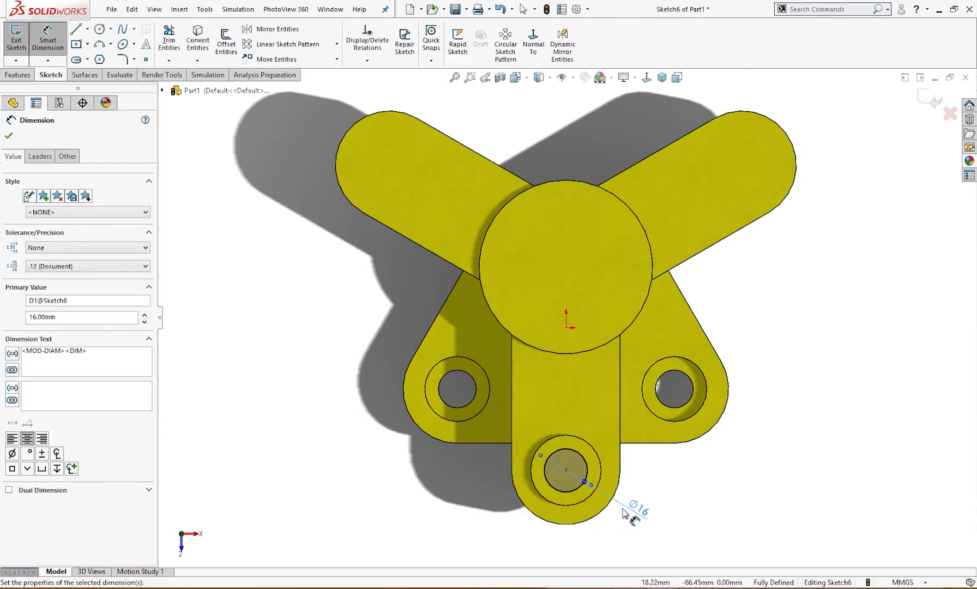
right_click(662, 484)
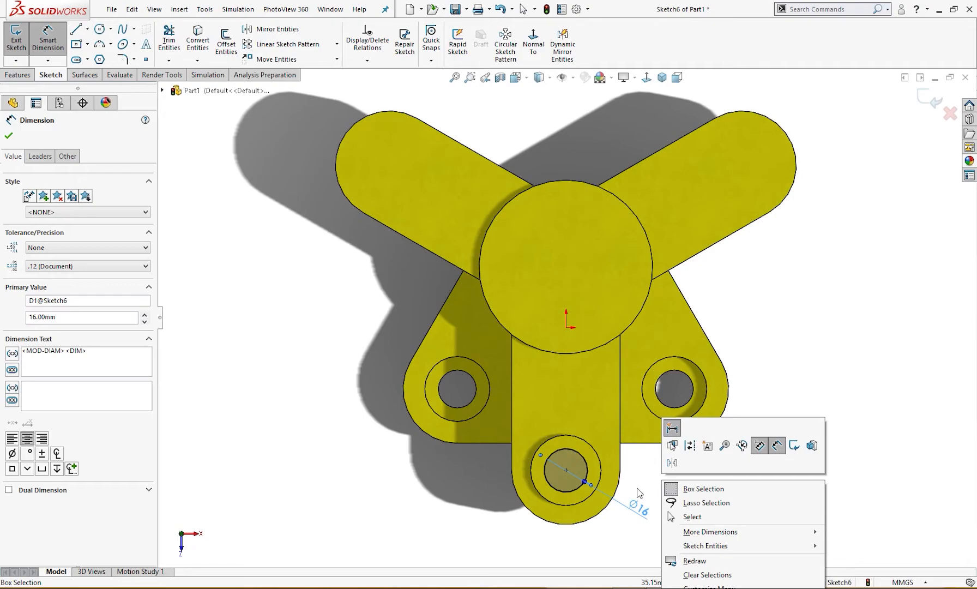
key(Escape)
key(Escape)
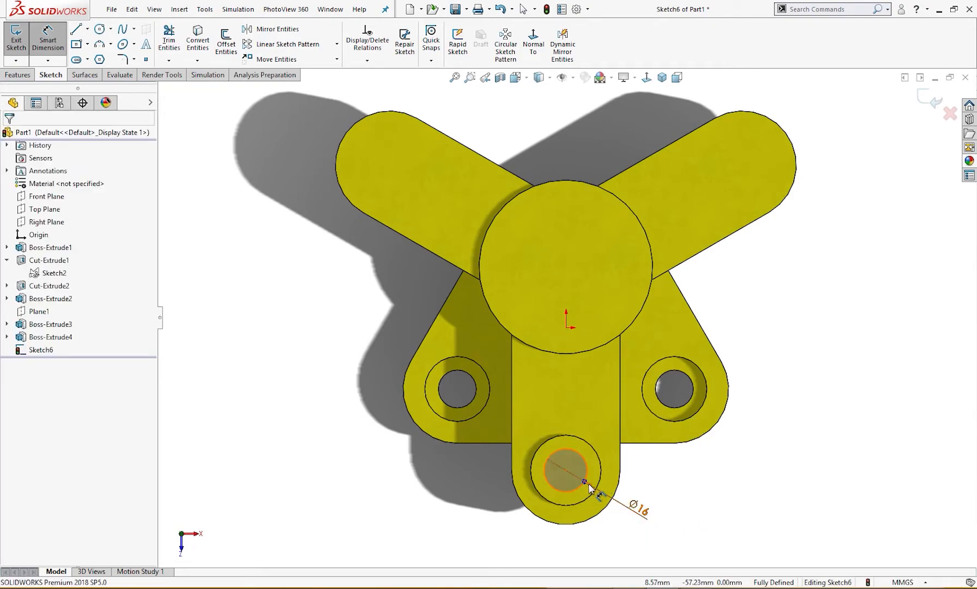
Display the inner circle's dimension as a radius and reposition its text beside the arm's end
click(637, 505)
click(39, 156)
click(32, 250)
key(Escape)
drag(633, 502, 643, 512)
Cut the inner circle down through the boss and front arm with the Up To Next end condition
right_drag(767, 420, 770, 462)
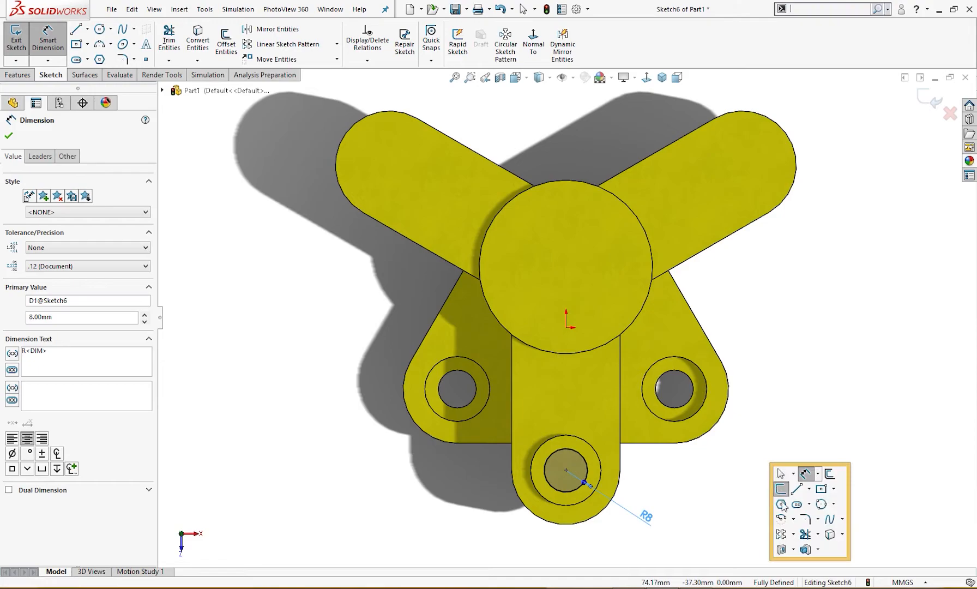
click(782, 549)
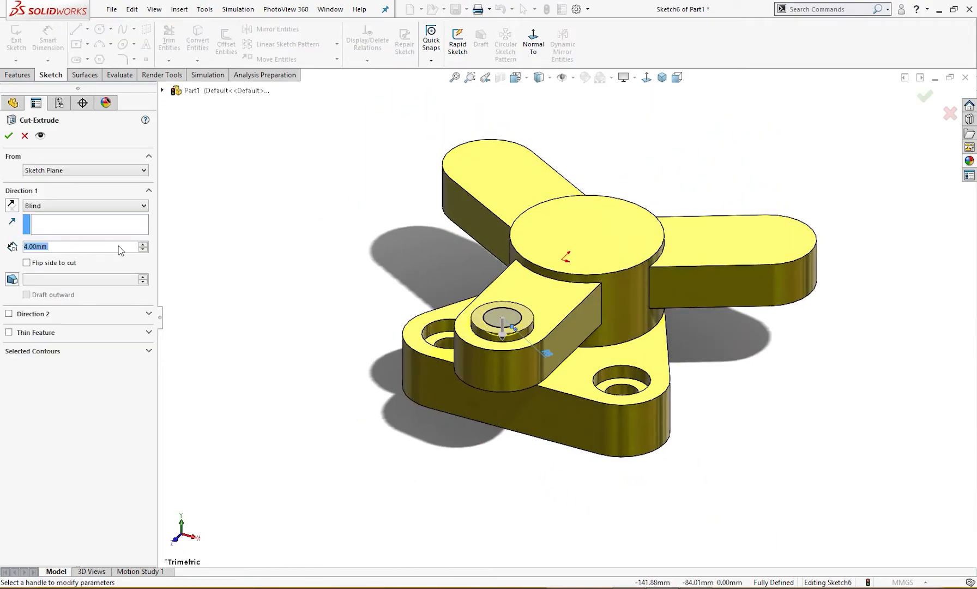
click(62, 207)
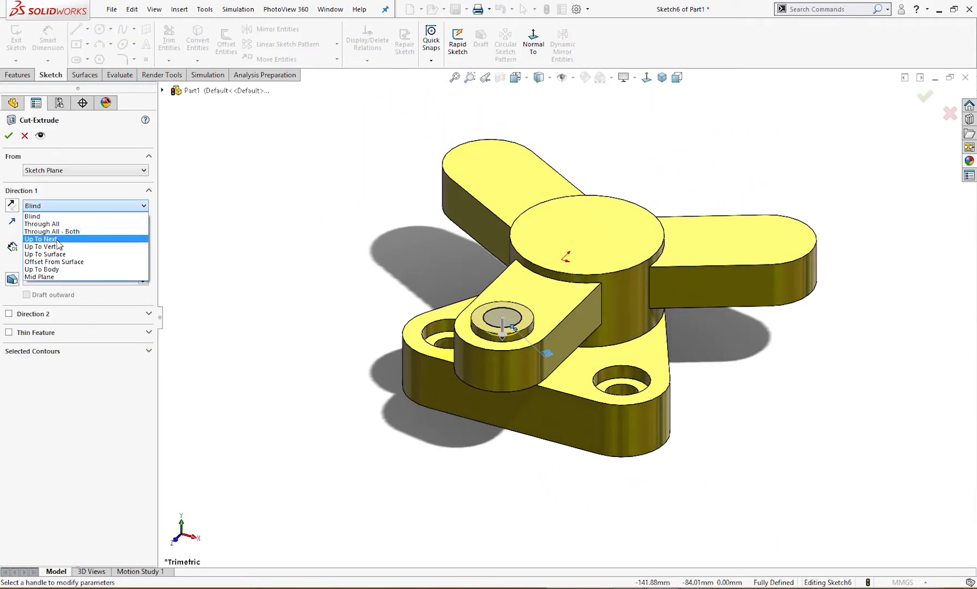
click(57, 239)
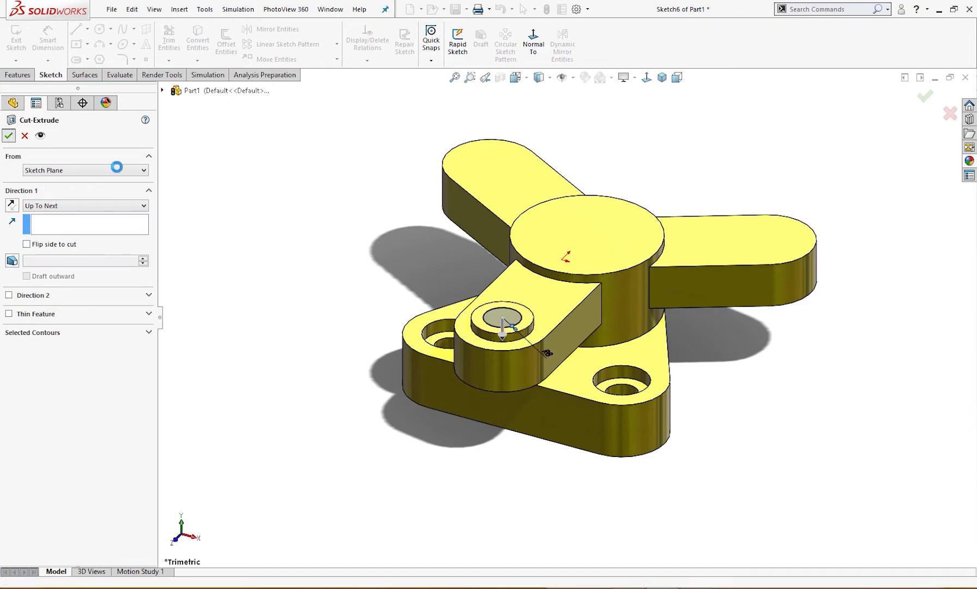
click(9, 136)
Circular-pattern the arm boss and its hole around the hub's cylindrical face with 3 equally spaced instances over 360 degrees
mouse_move(343, 307)
middle_down()
mouse_move(391, 332)
mouse_move(371, 312)
mouse_move(360, 315)
middle_up()
click(60, 351)
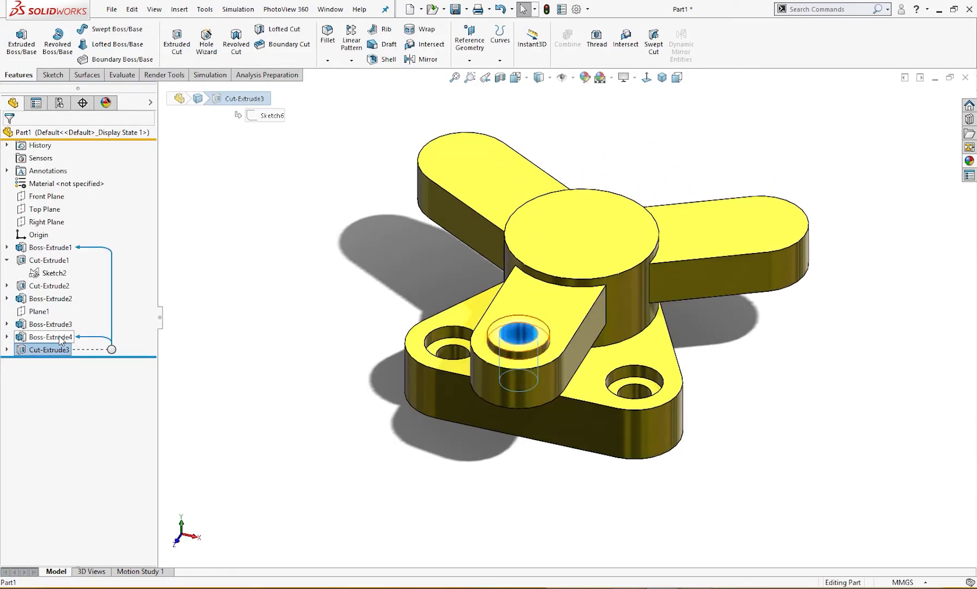
ctrl+click(51, 337)
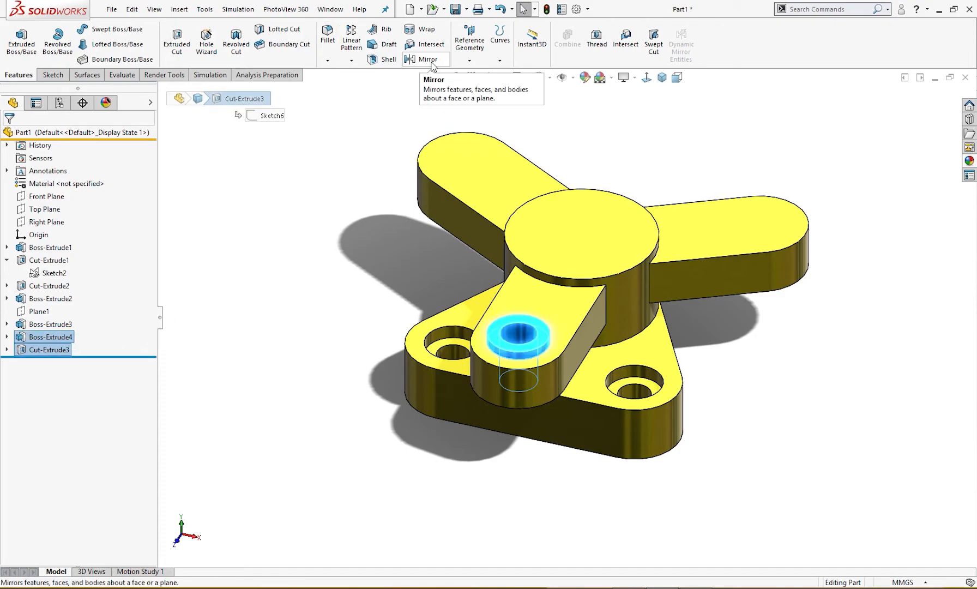
click(352, 62)
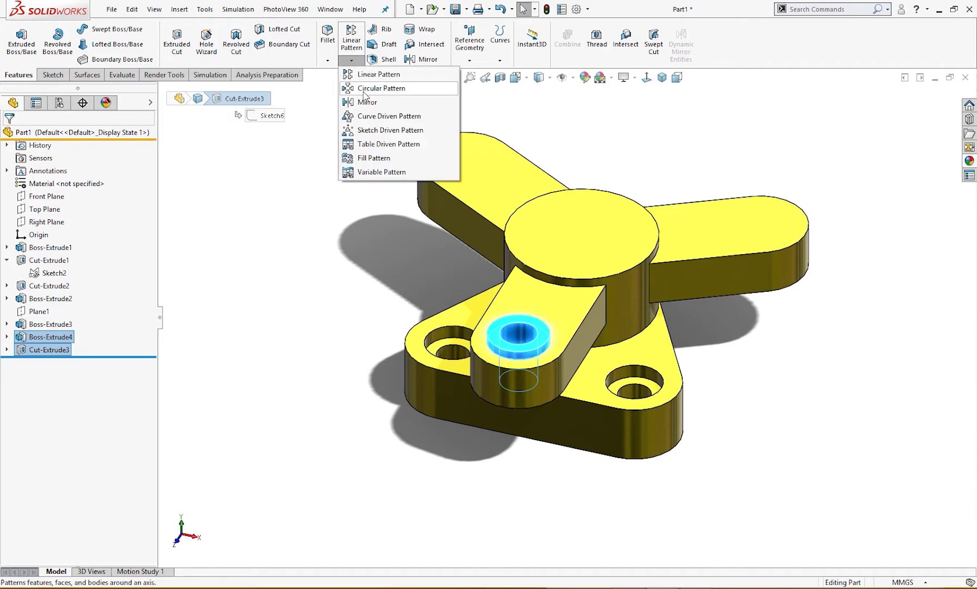
click(361, 92)
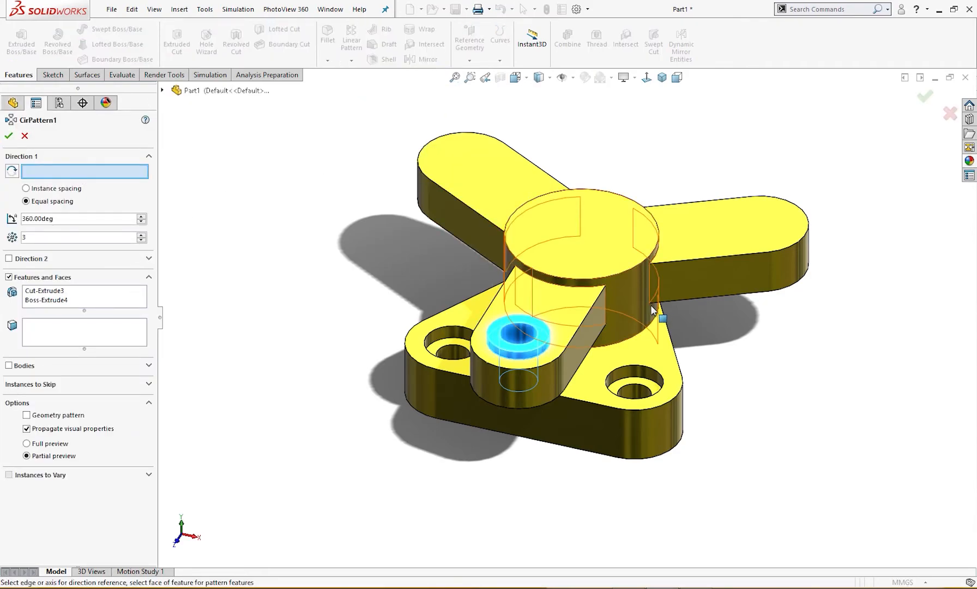
click(632, 290)
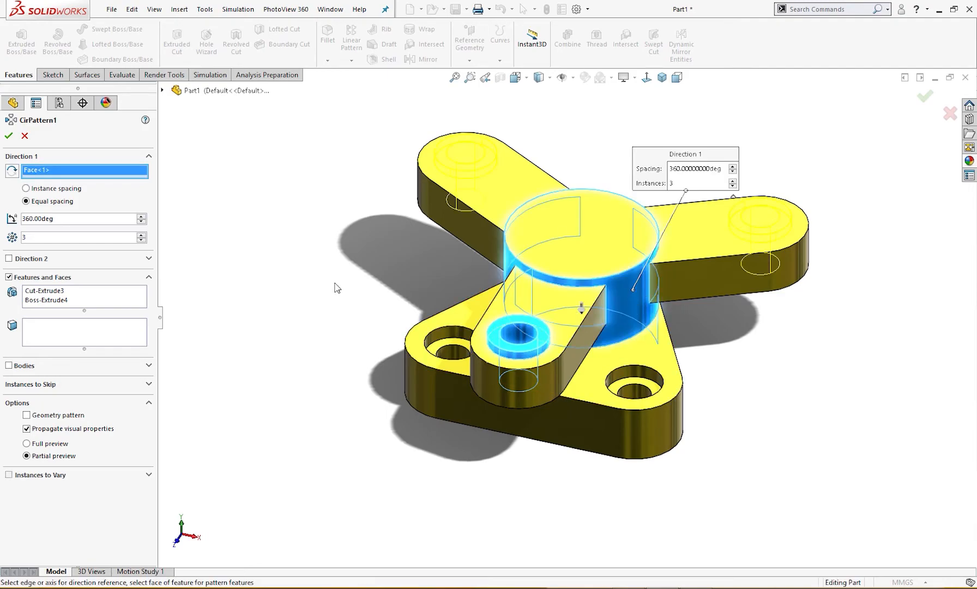
click(9, 137)
Open a sketch on the central hub's top face and draw a concentric 40 mm diameter circle, checking the bore size in the drawing
middle_drag(218, 257, 257, 263)
right_drag(224, 297, 311, 277)
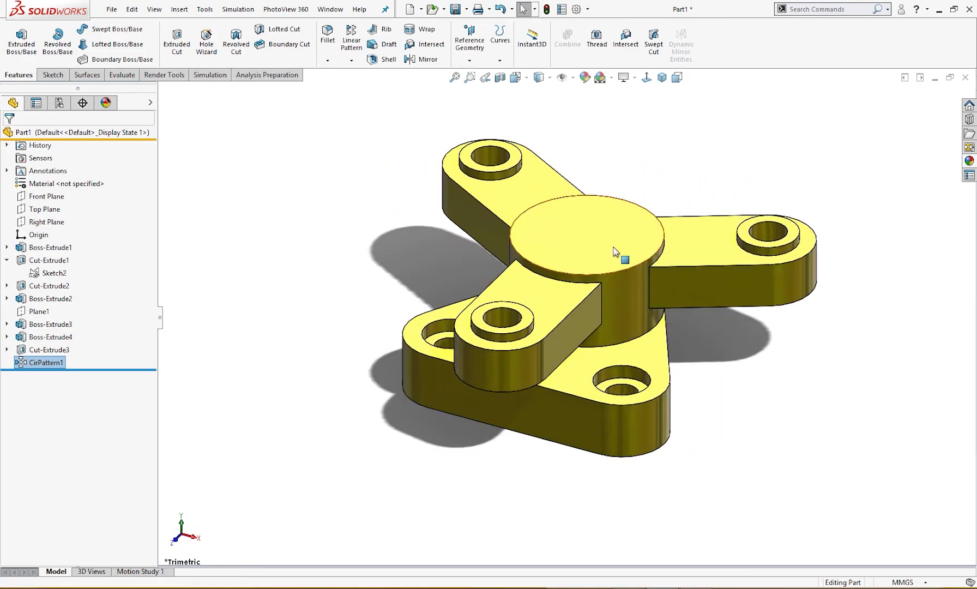
click(604, 242)
click(652, 206)
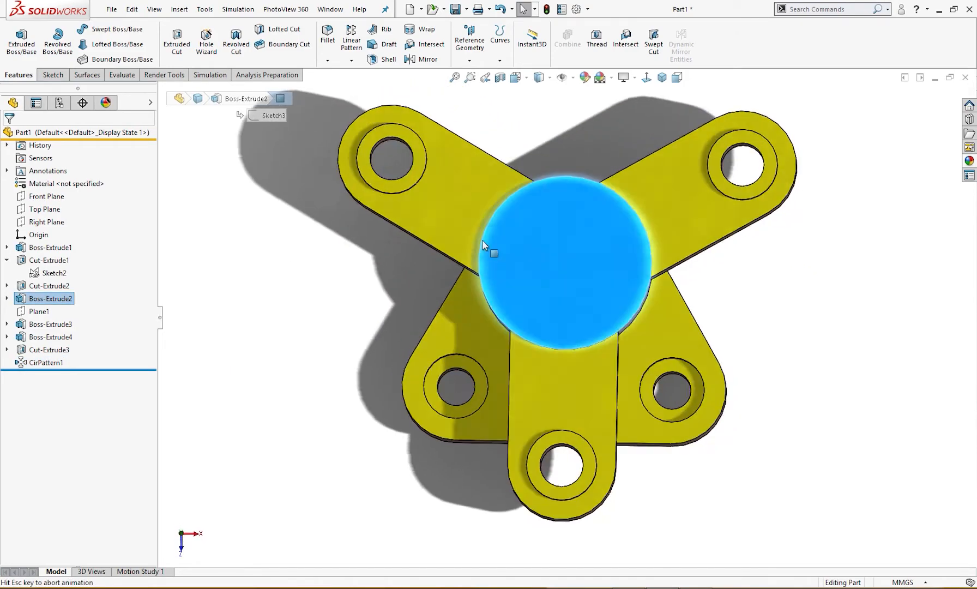
right_drag(246, 260, 304, 257)
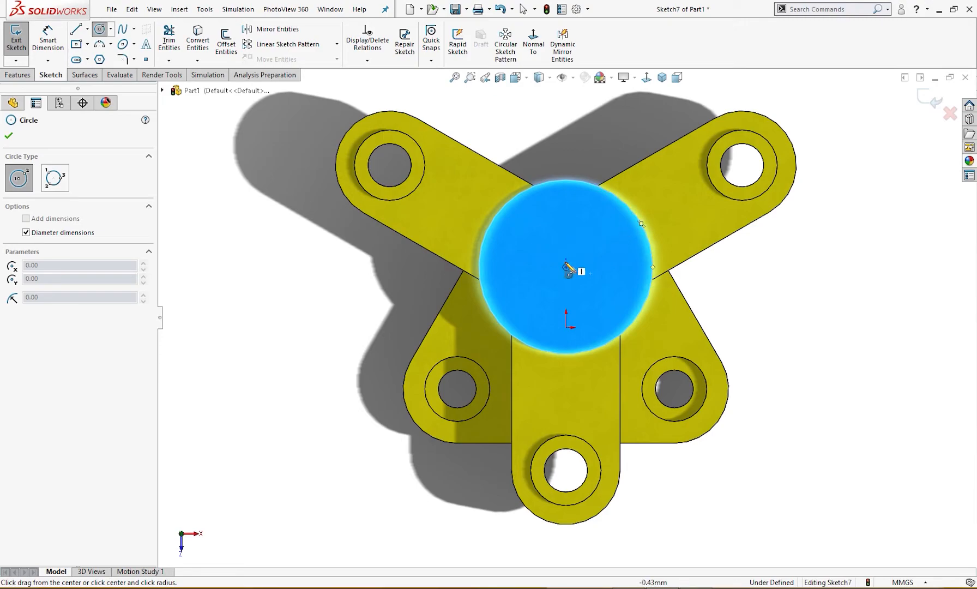
click(566, 267)
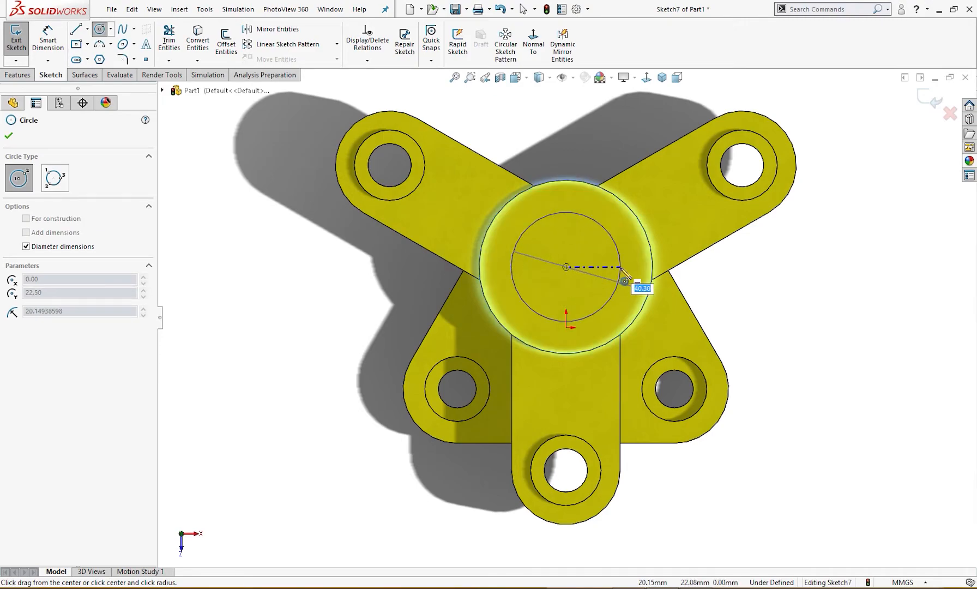
key(alt+Tab)
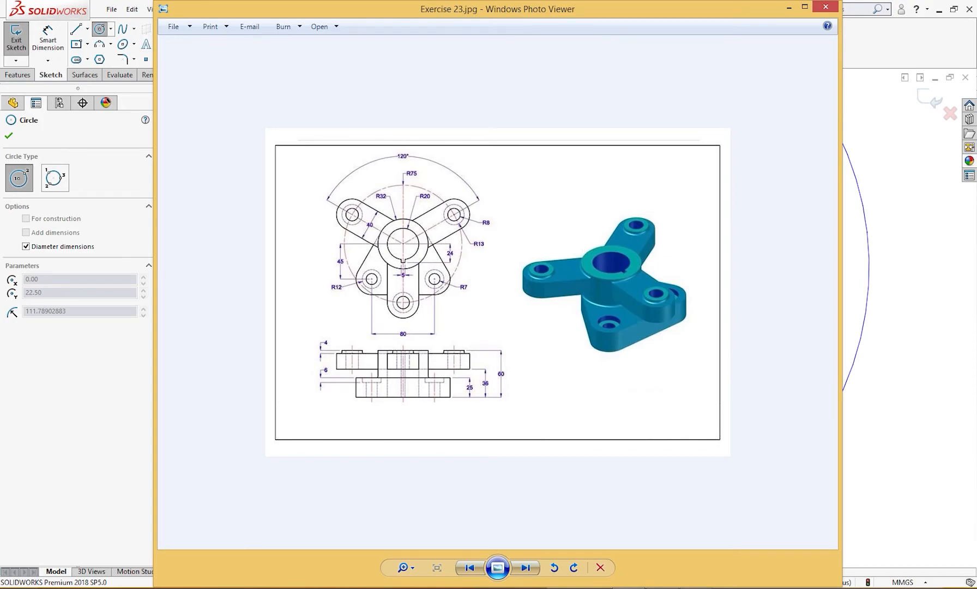
key(alt+Tab)
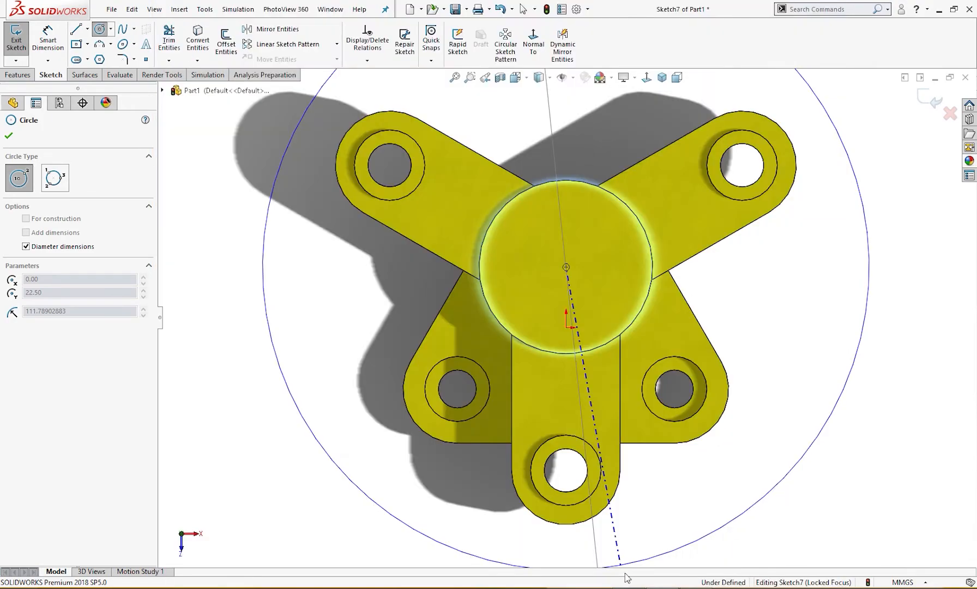
text(4)
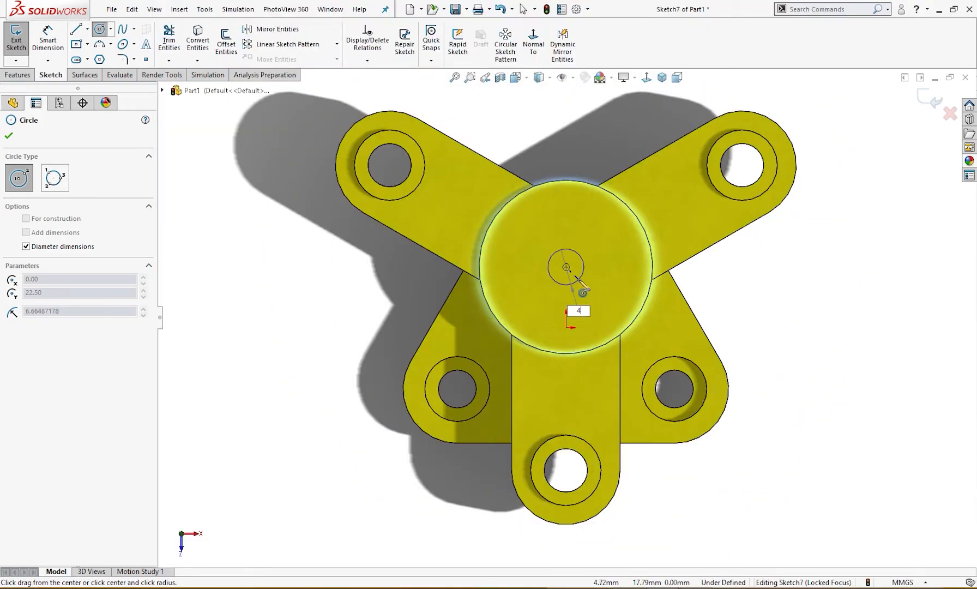
text(0)
key(Return)
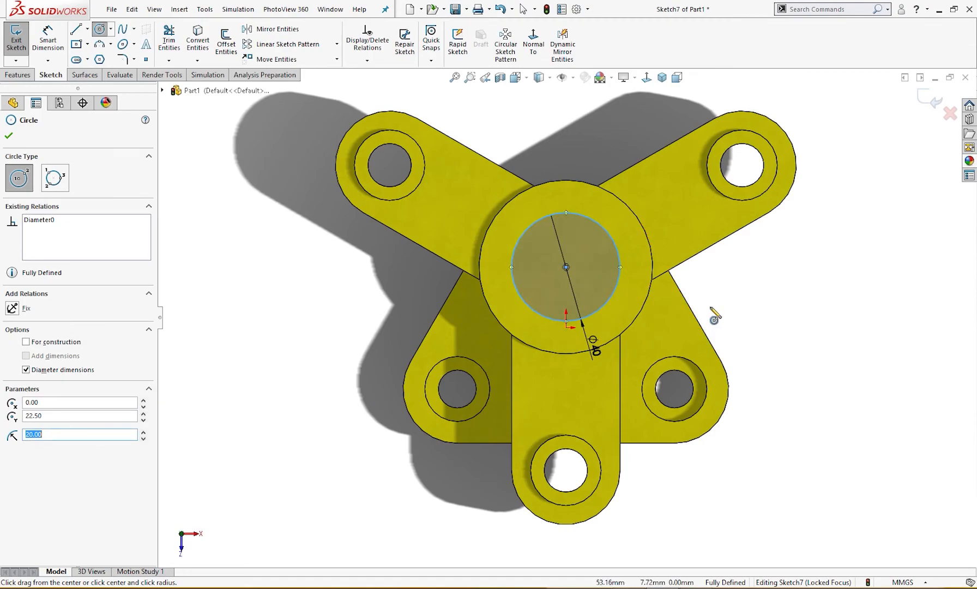
Draw a corner rectangle about 7.5 mm by 25 mm from the bore circle's center level down past the circle's front edge
key(Escape)
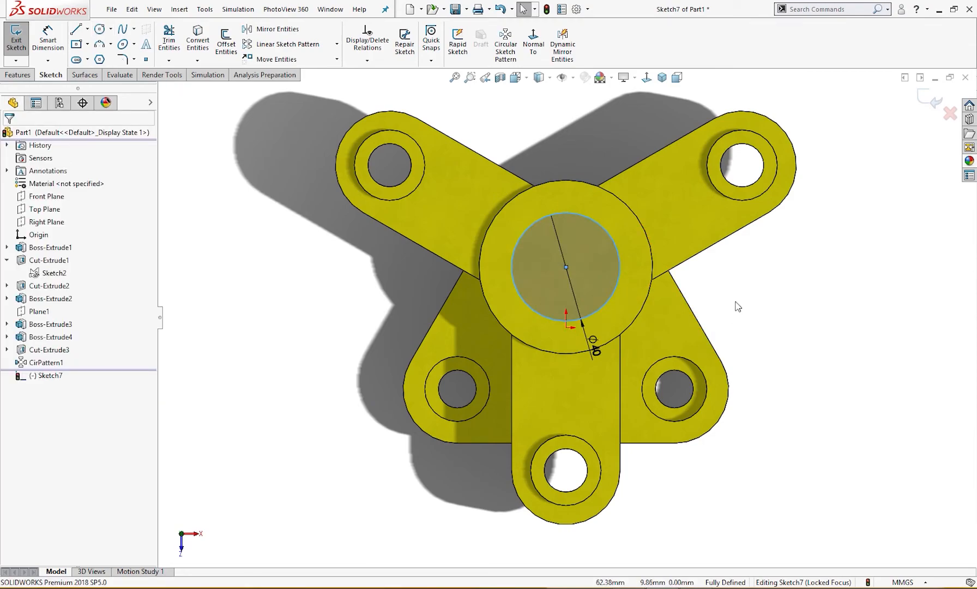
right_drag(731, 303, 681, 303)
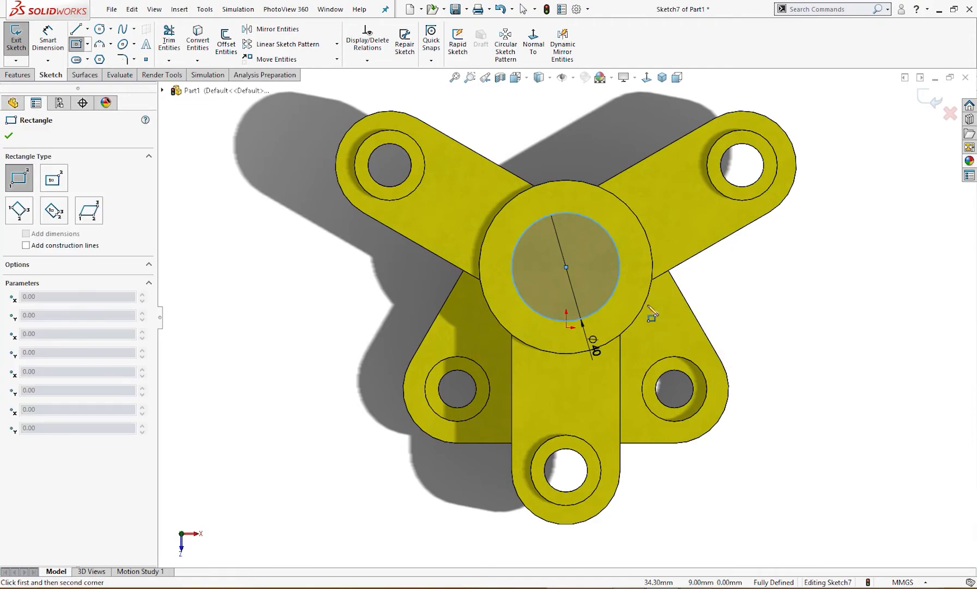
click(557, 267)
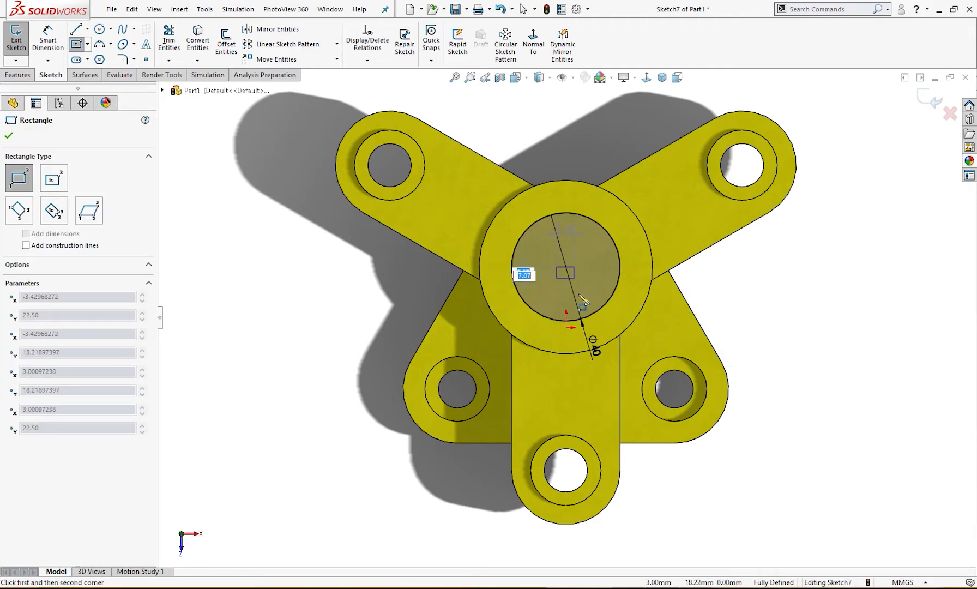
click(576, 334)
key(Escape)
Make the midpoint of the rectangle's upper line coincident with the bore circle's center
scroll(567, 273, down, 5)
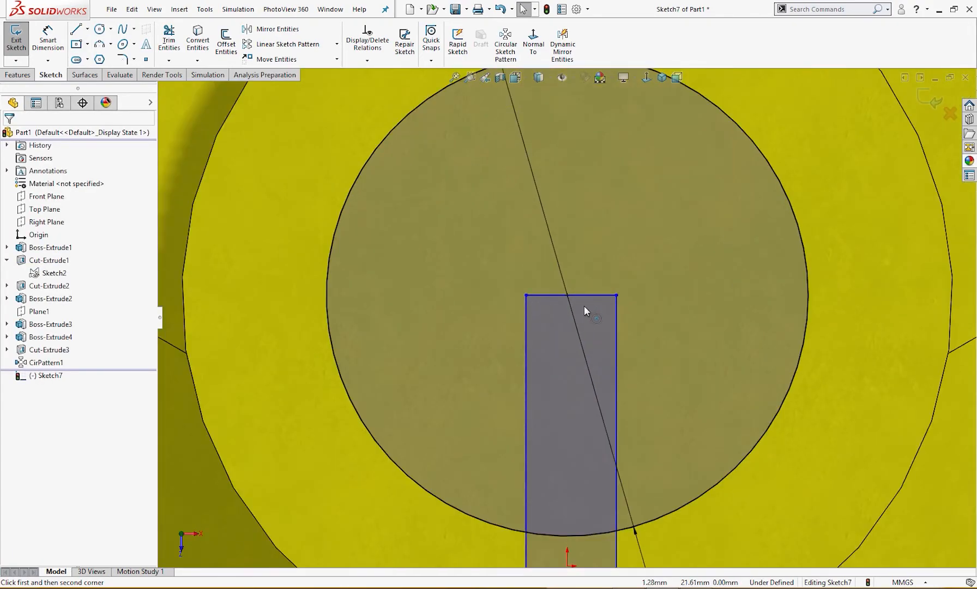
click(581, 295)
right_click(581, 297)
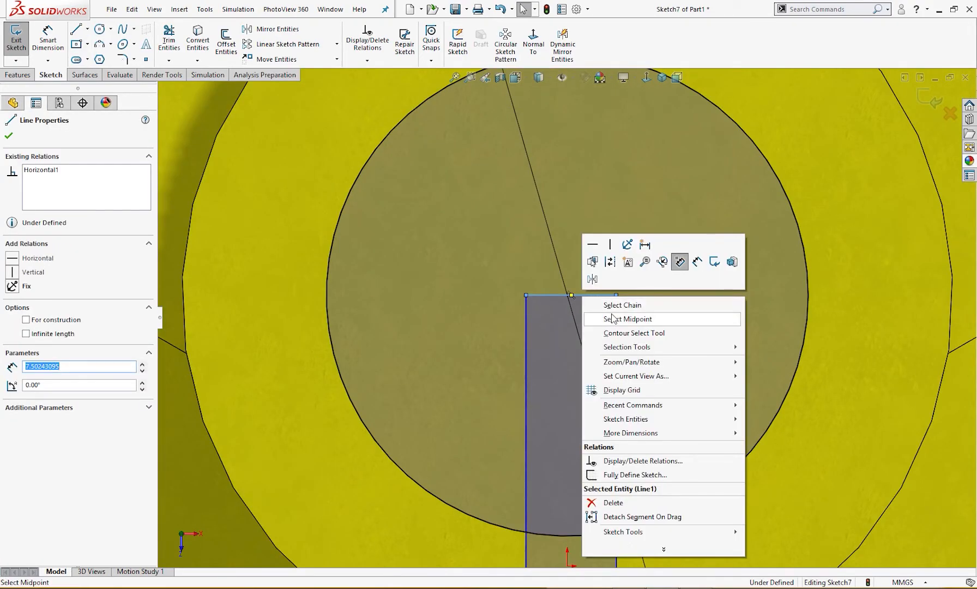
click(613, 321)
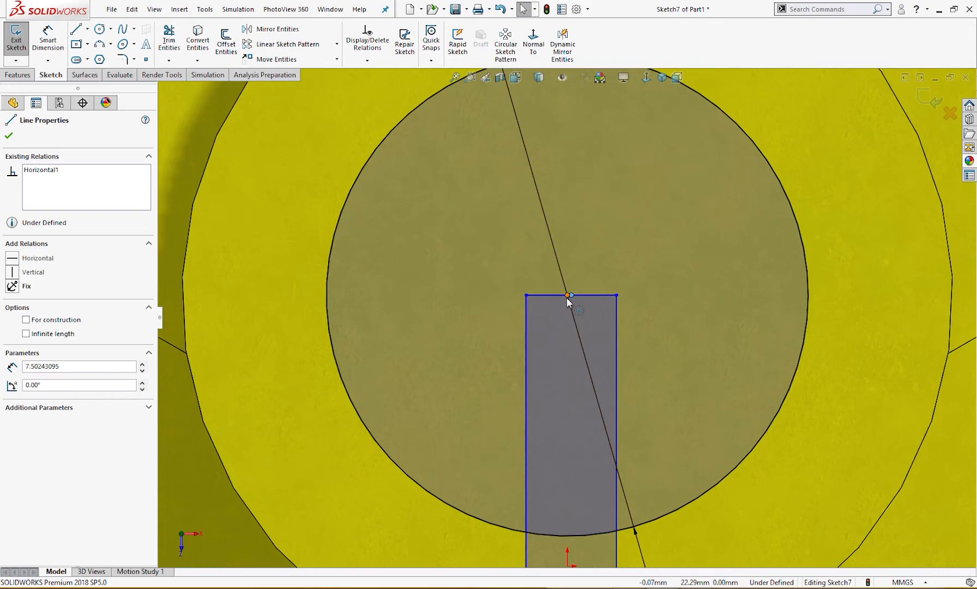
ctrl+click(568, 296)
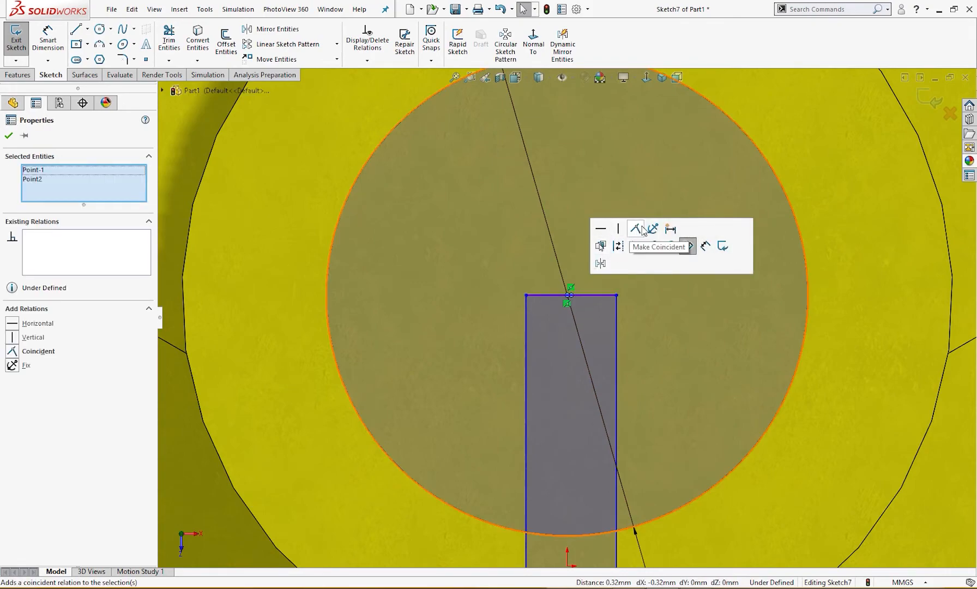
click(642, 230)
click(640, 305)
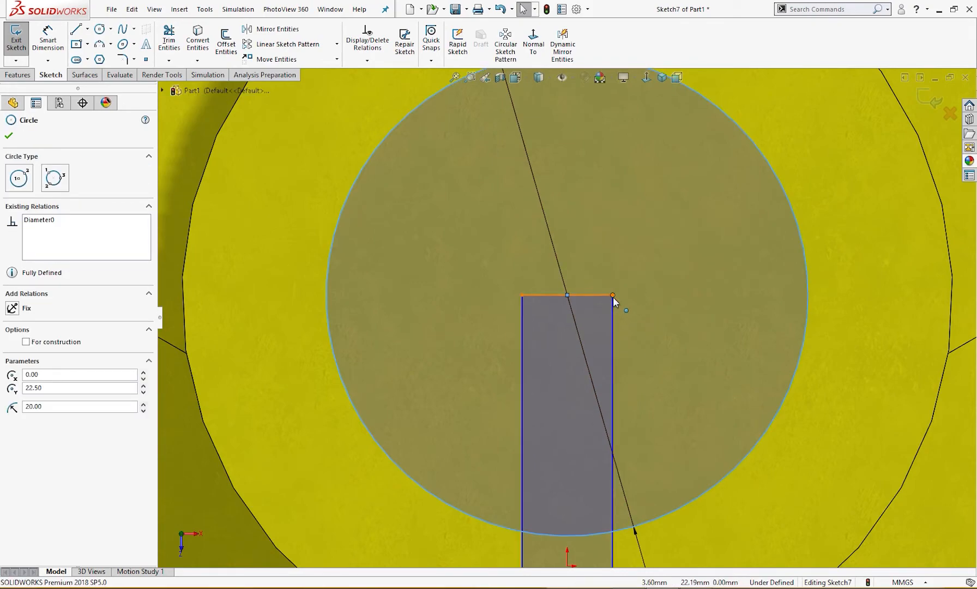
mouse_move(613, 295)
mouse_down()
mouse_move(666, 294)
mouse_move(610, 298)
mouse_up()
scroll(626, 381, up, 3)
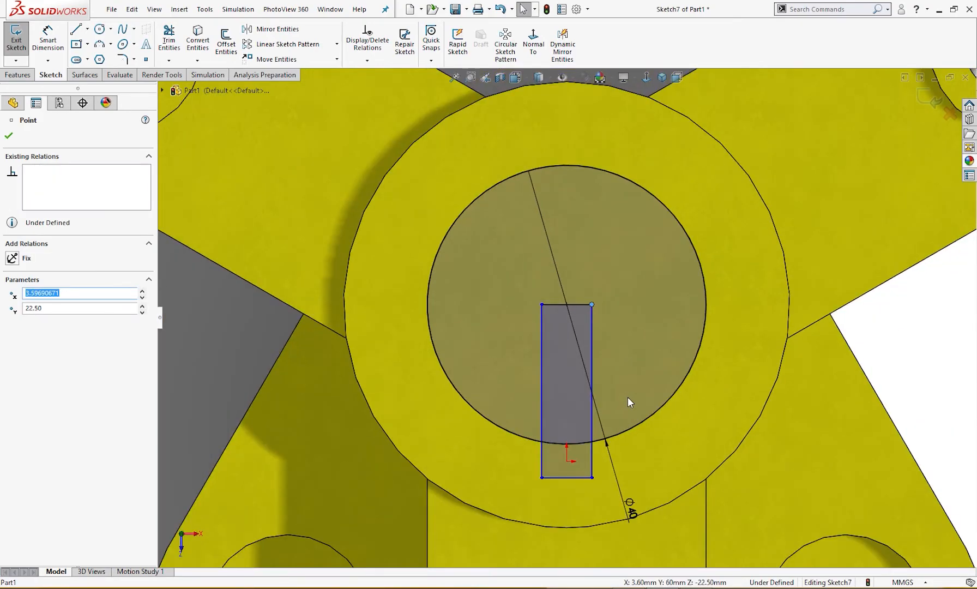
scroll(627, 402, up, 3)
scroll(585, 436, up, 2)
Dimension the keyway rectangle's height from its upper line to its lower line as 24 mm
right_drag(776, 409, 780, 329)
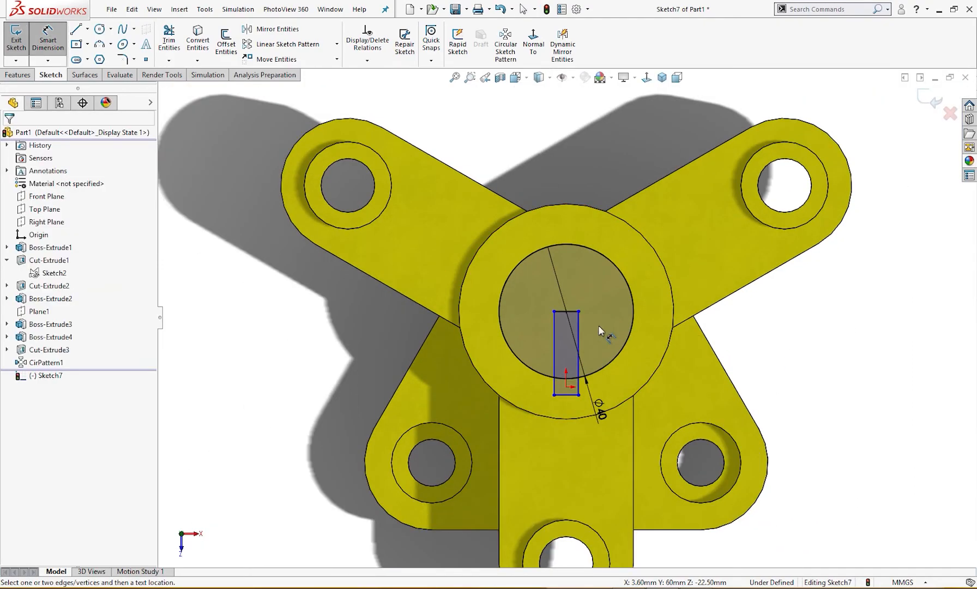
click(566, 311)
click(567, 399)
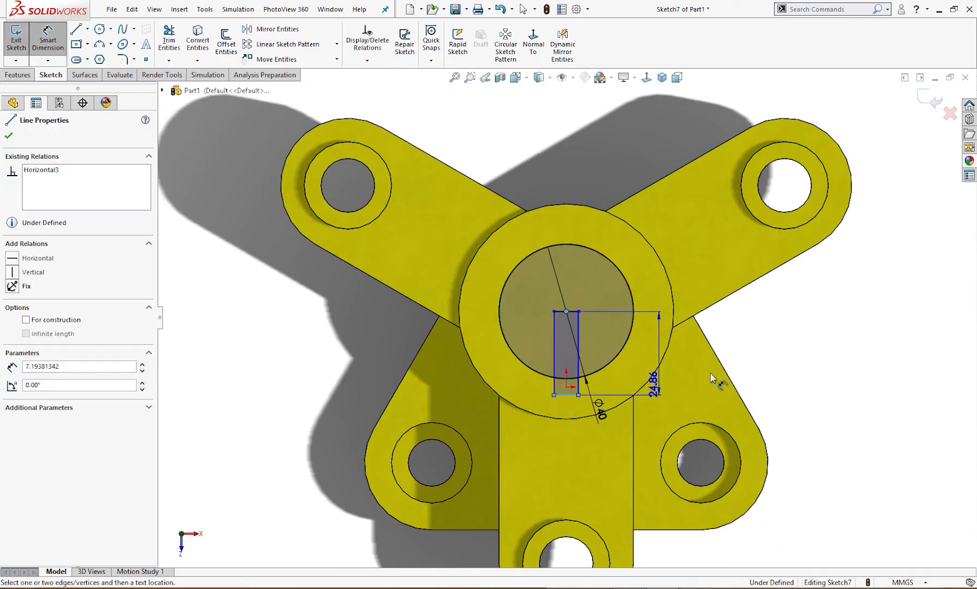
click(760, 362)
text(1)
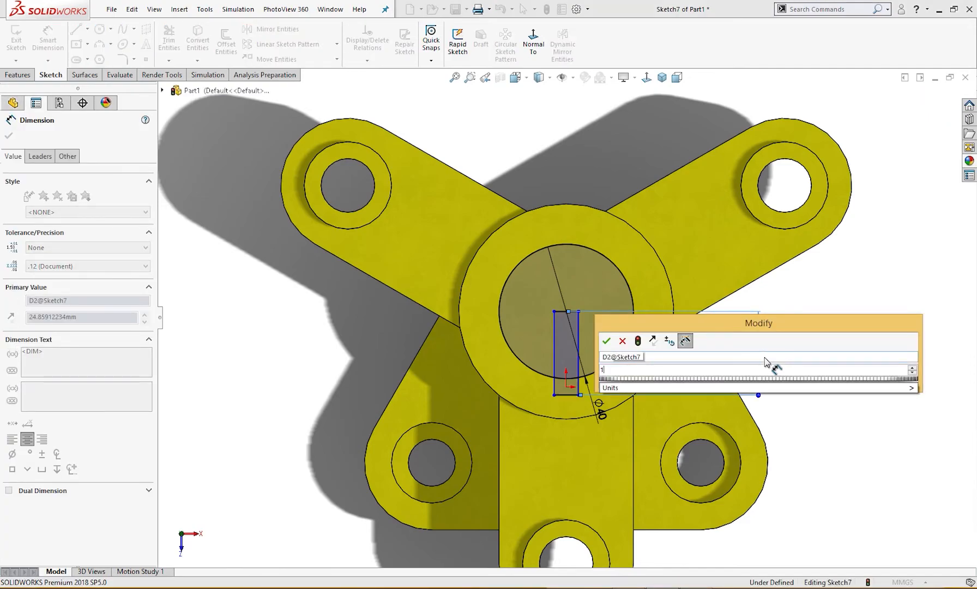
text(4)
key(Return)
click(829, 280)
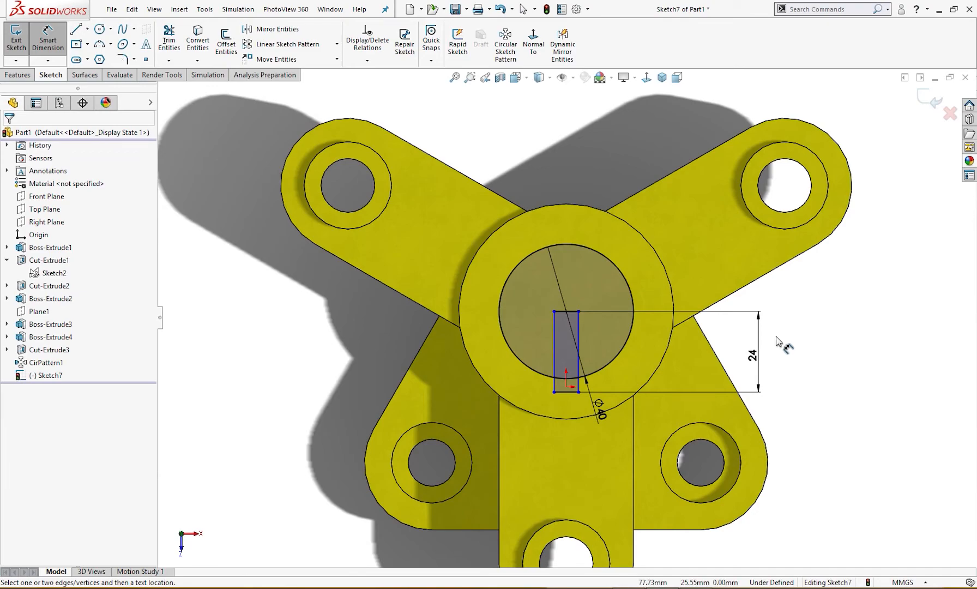
Dimension the lower line of the keyway rectangle and set its width to 5 mm
click(564, 392)
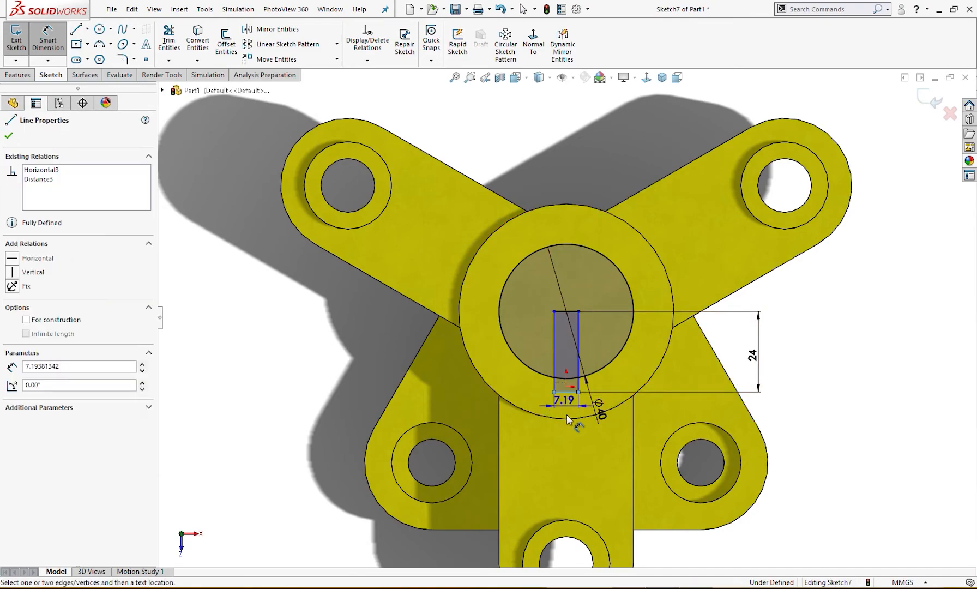
click(568, 446)
key(Return)
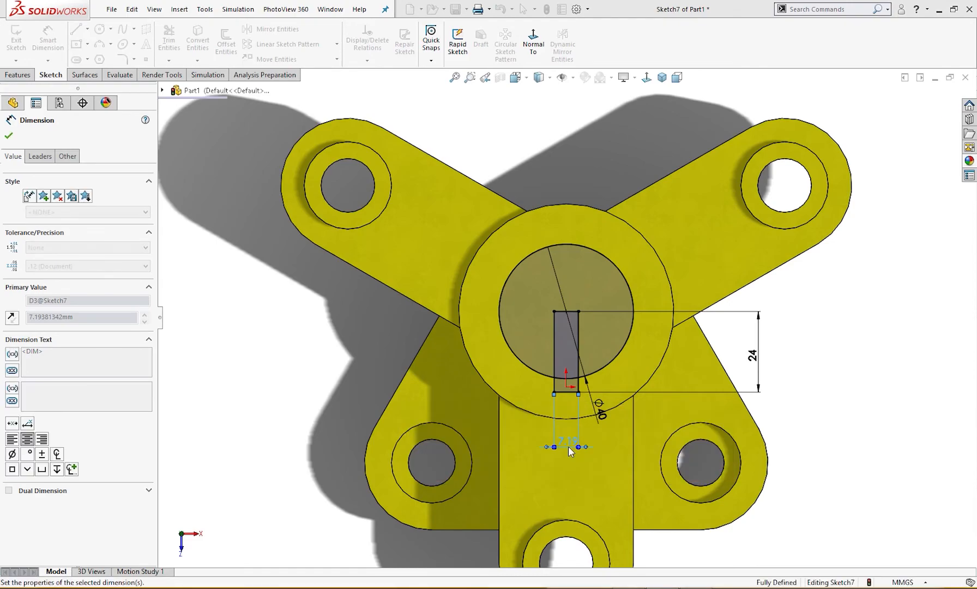
click(851, 439)
key(f)
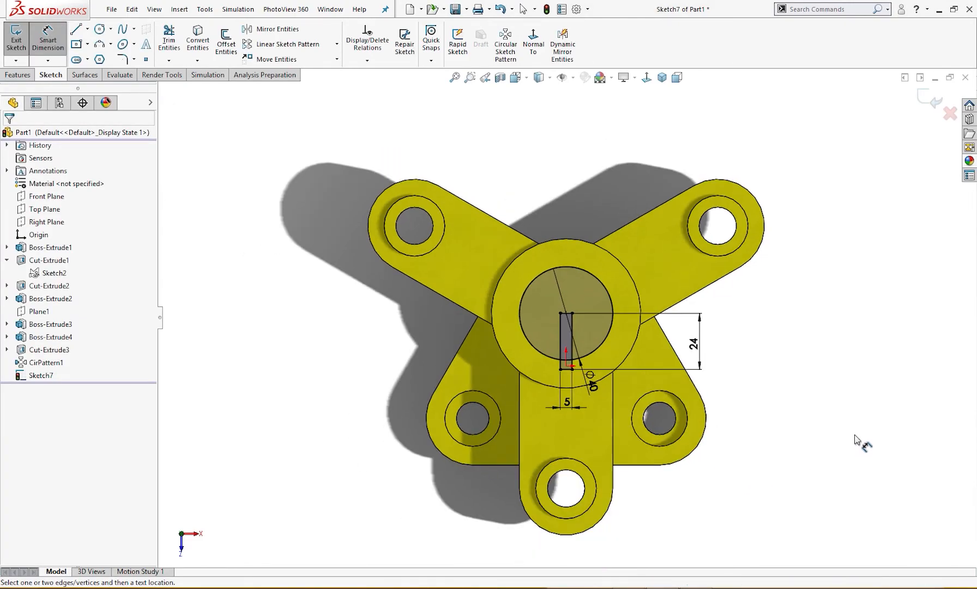
Cut the bore circle and keyway regions down through the hub, selecting all three sketch regions as contours
click(822, 446)
scroll(596, 268, down, 8)
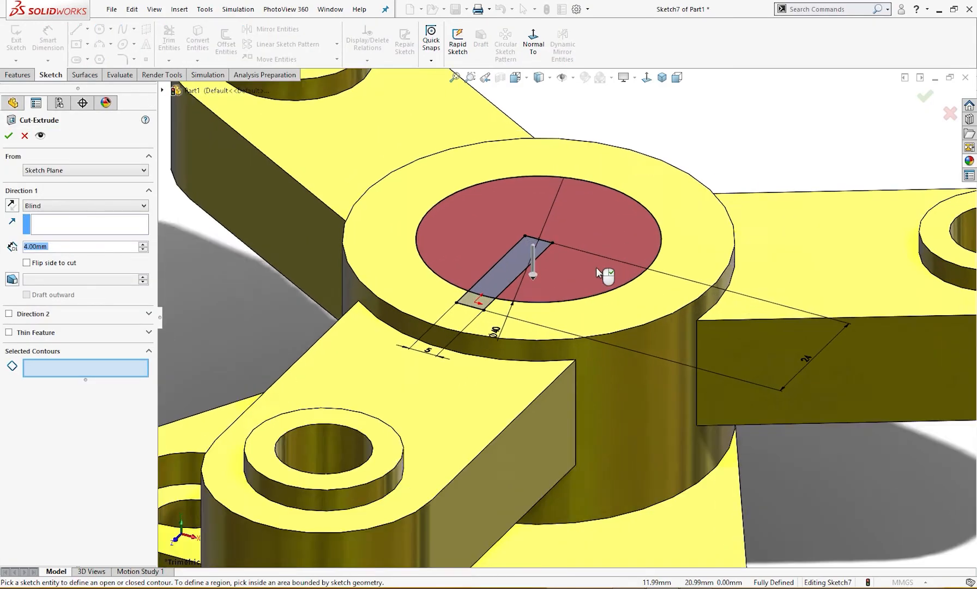
click(552, 289)
click(474, 269)
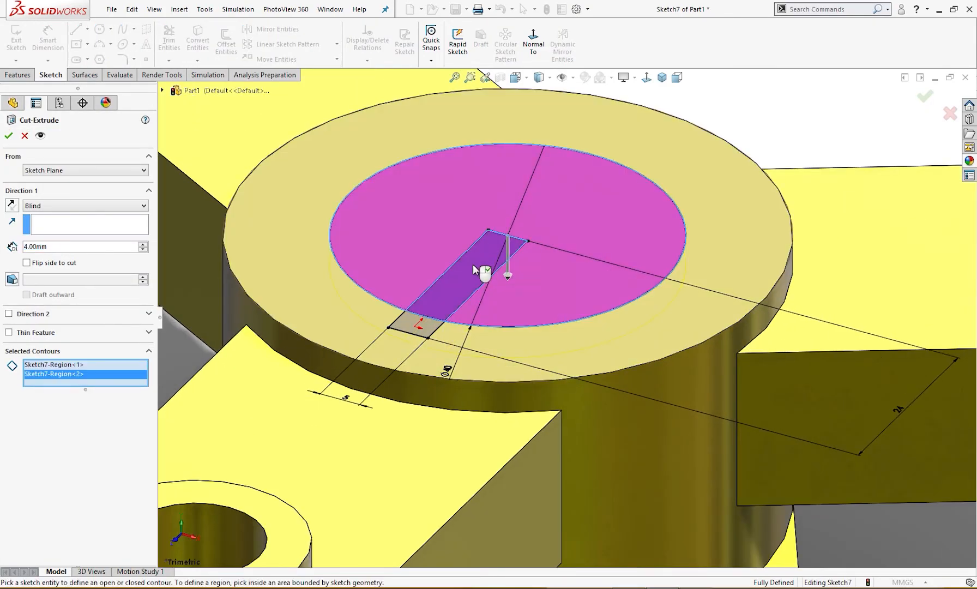
click(427, 328)
click(77, 213)
click(68, 226)
click(8, 137)
key(f)
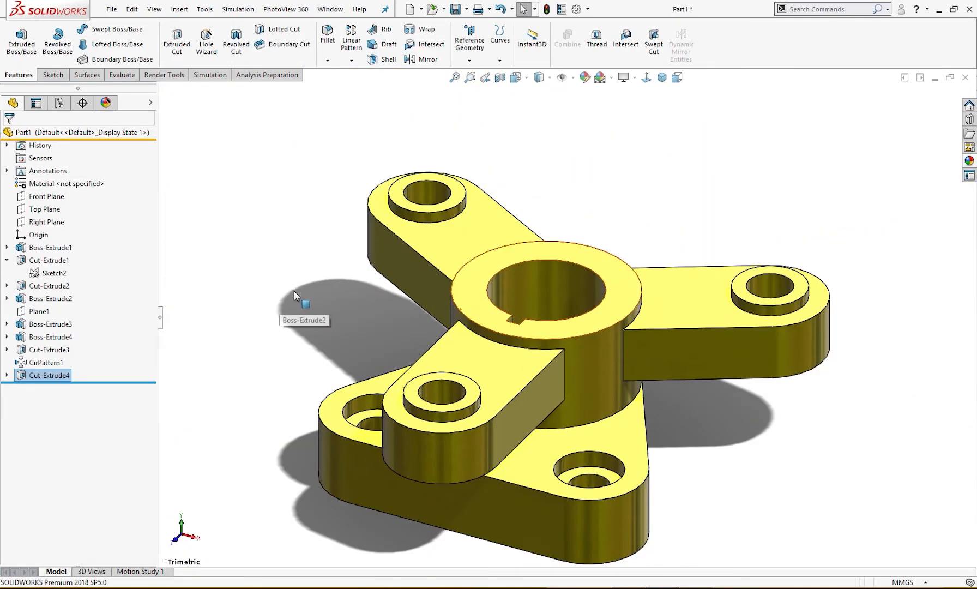
middle_drag(316, 307, 374, 305)
right_drag(328, 322, 342, 287)
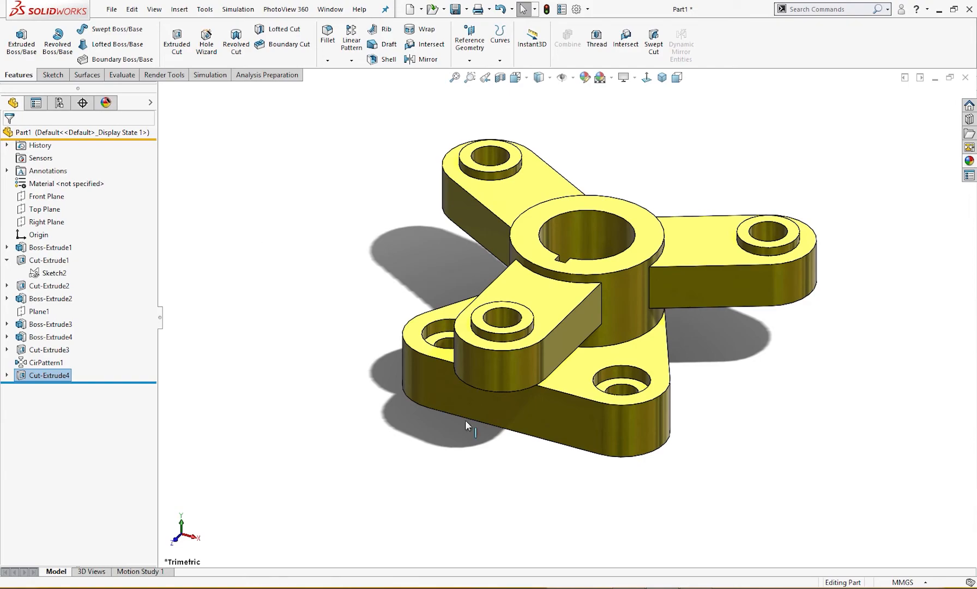
After checking the Exercise 23 drawing, start a 2 mm fillet and select the three edges where the arms' top faces meet the hub
click(630, 587)
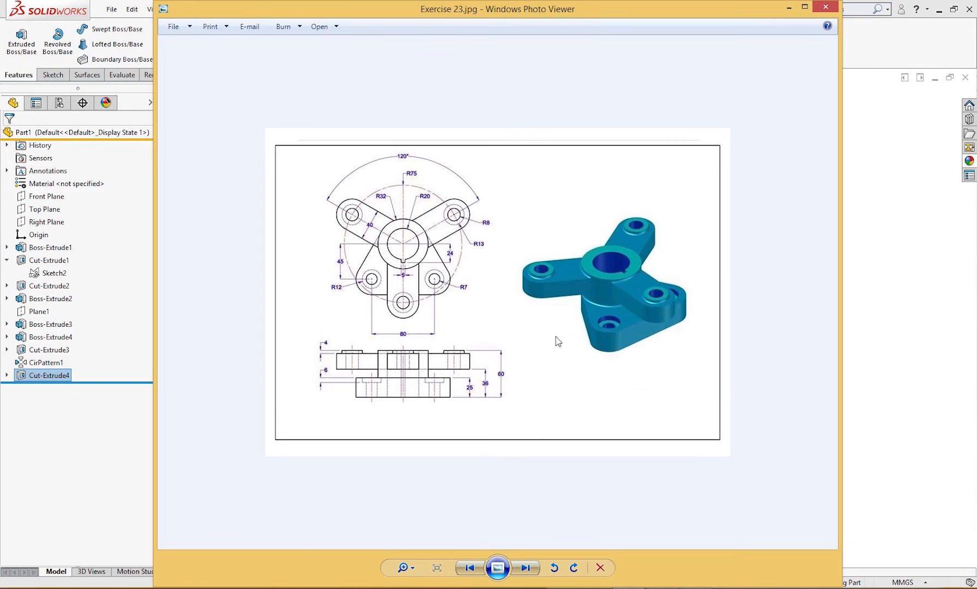
click(789, 7)
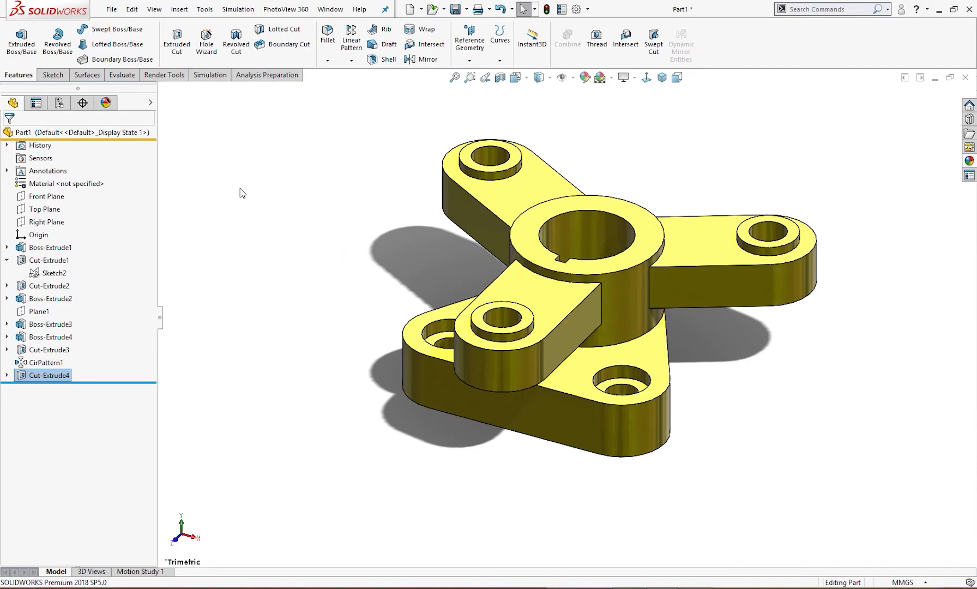
key(s)
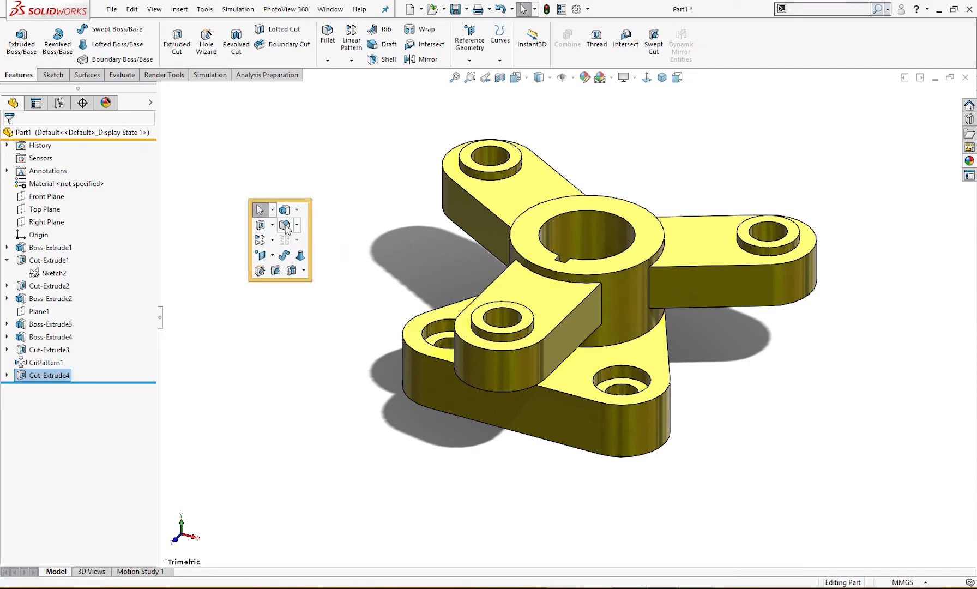
click(284, 224)
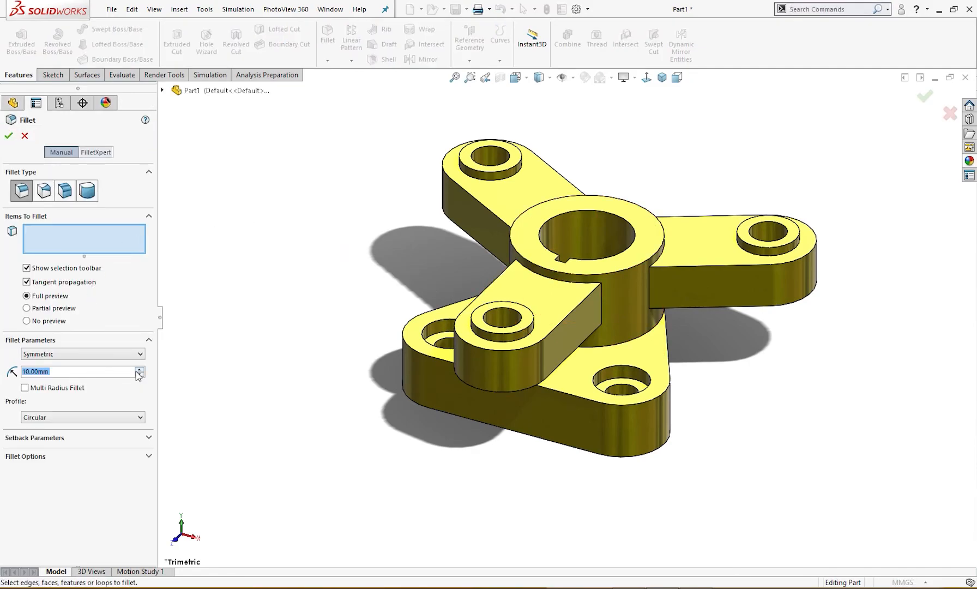
text(2)
key(Return)
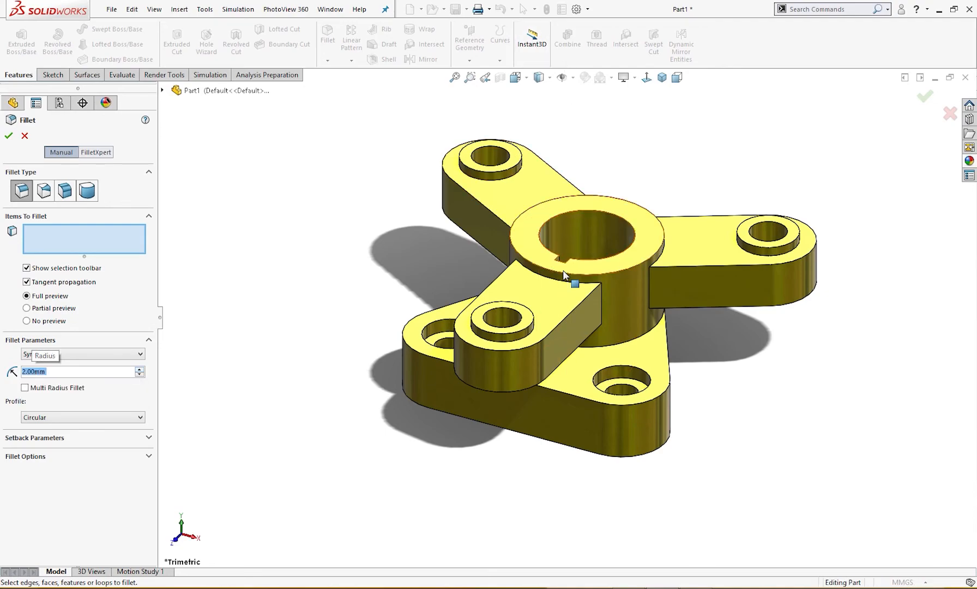
click(564, 284)
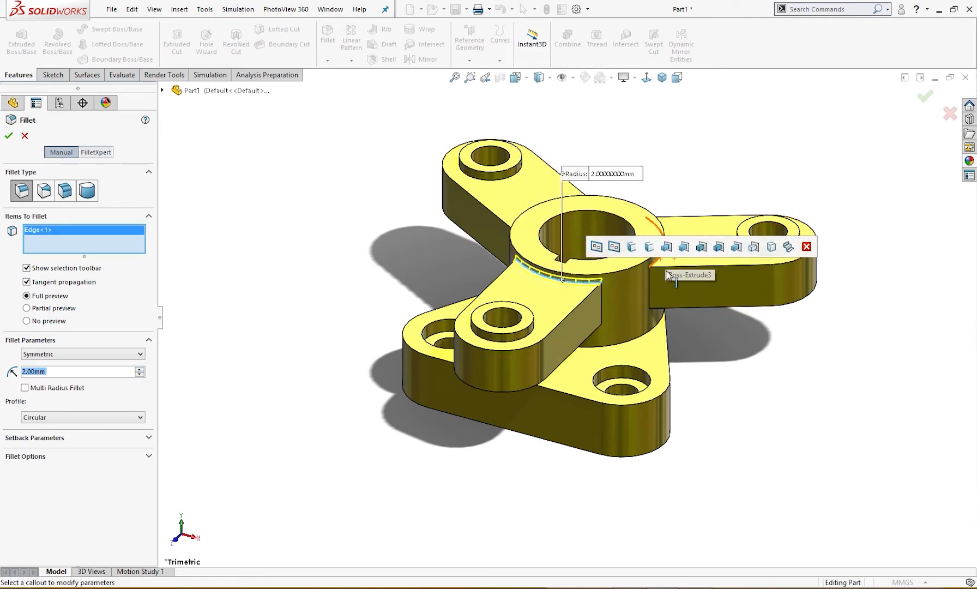
click(656, 260)
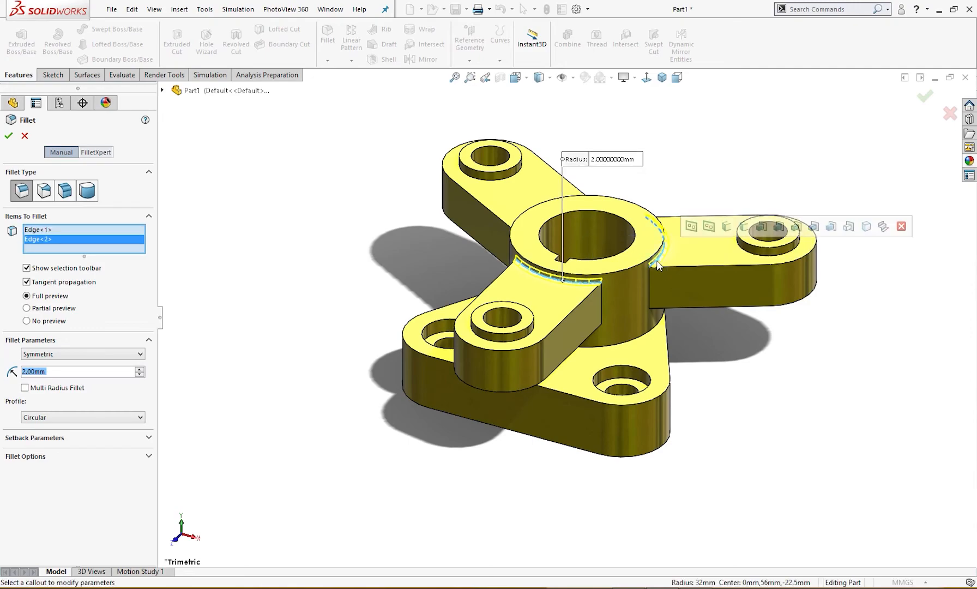
click(542, 215)
Add the base edges of the three arm bosses and the hub-to-base edge to the fillet and apply it
click(532, 327)
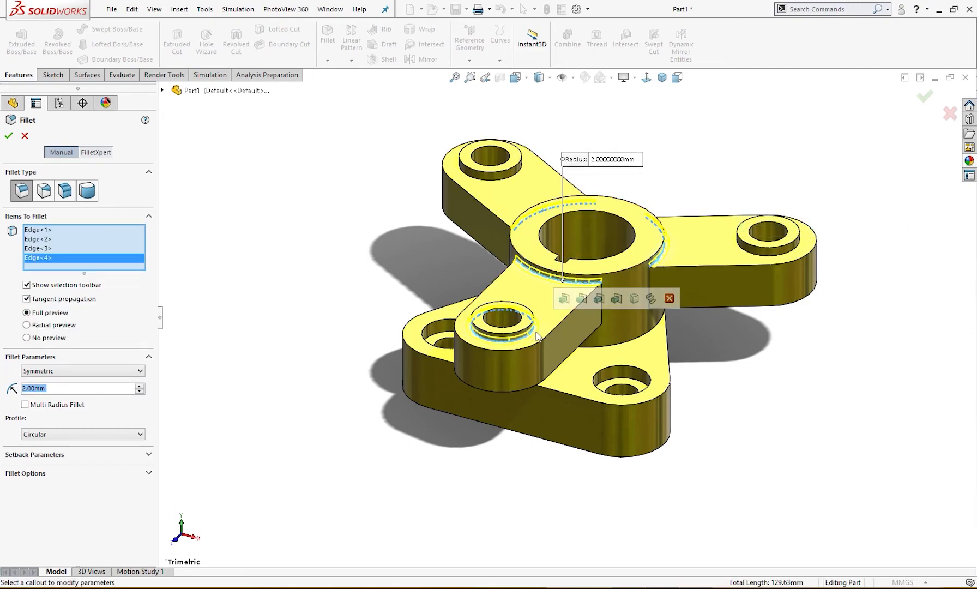
click(768, 249)
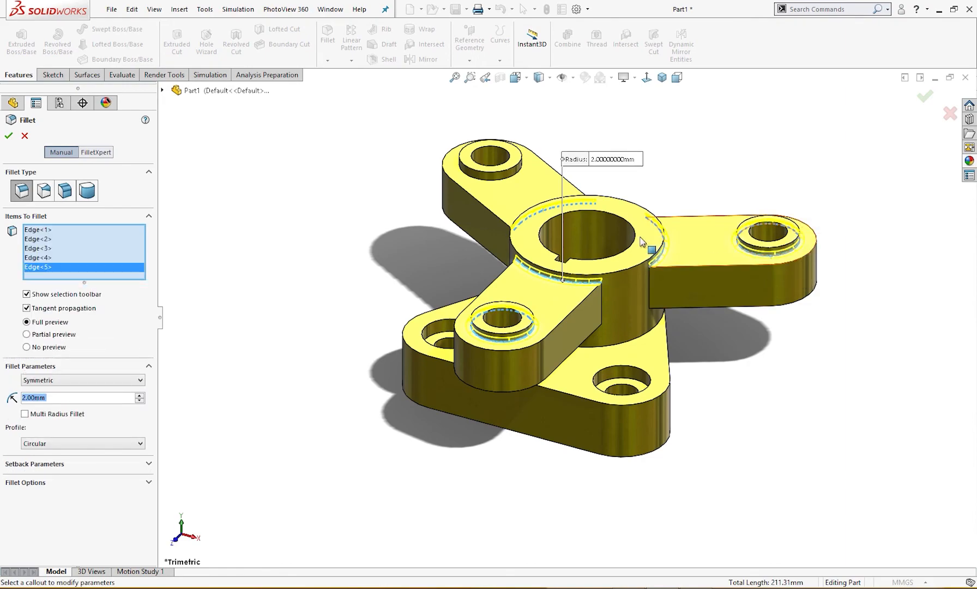
click(502, 184)
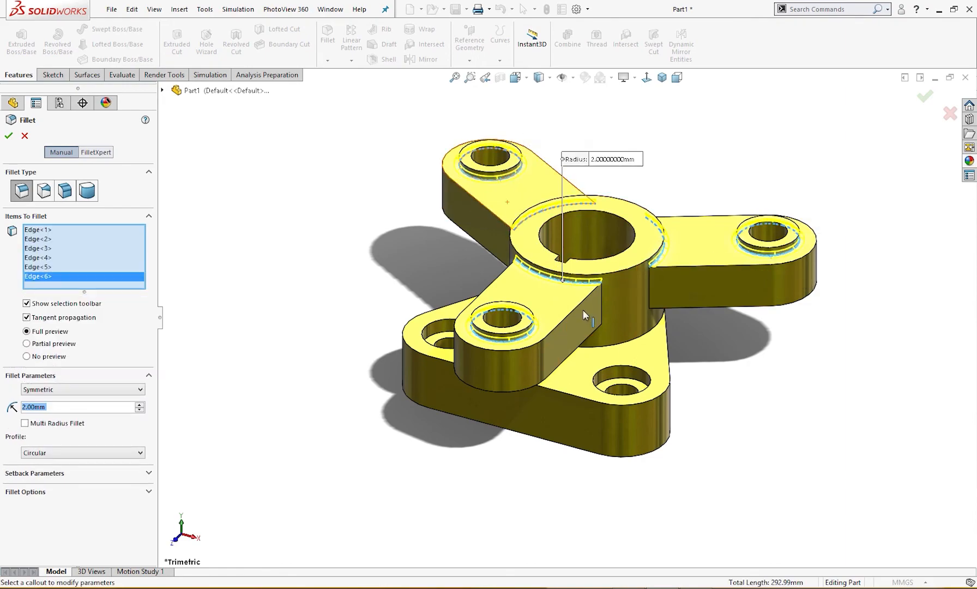
click(618, 347)
middle_drag(691, 369, 736, 376)
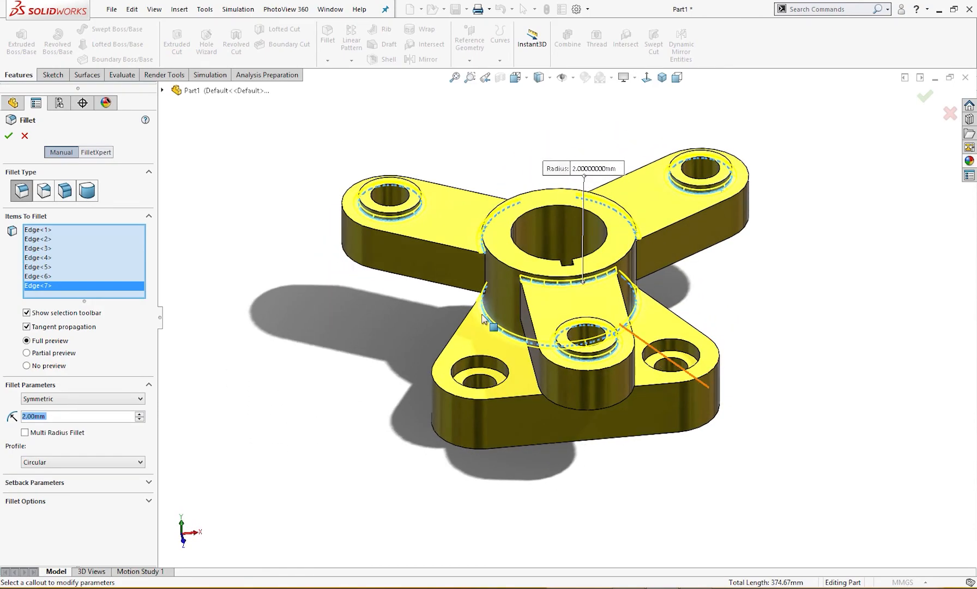
click(9, 137)
middle_drag(198, 226, 222, 236)
key(ctrl+7)
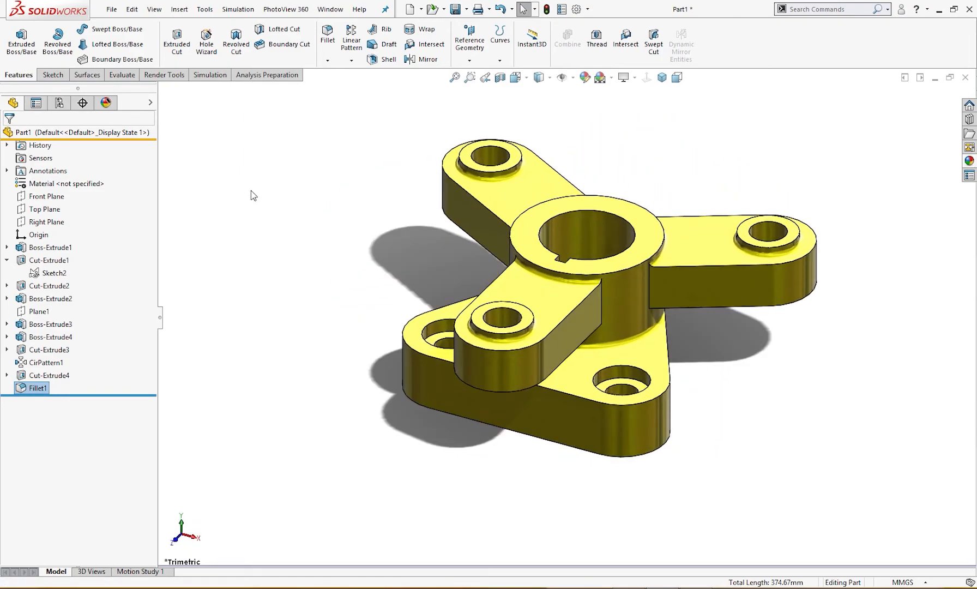
Edit the part's satin finish nickel appearance and change its color to blue with RGB 0, 164, 223
click(106, 103)
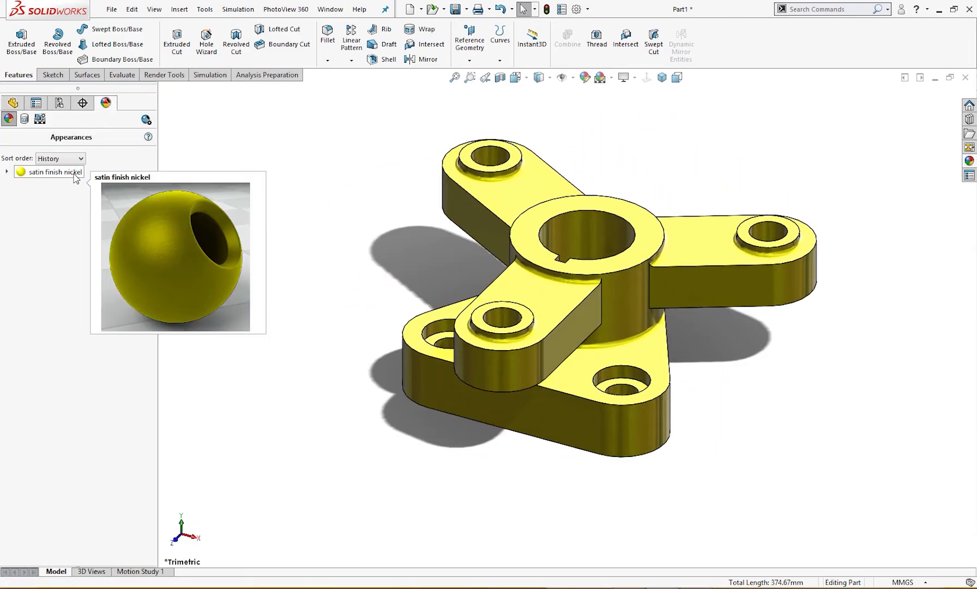
click(74, 174)
right_click(74, 174)
click(108, 196)
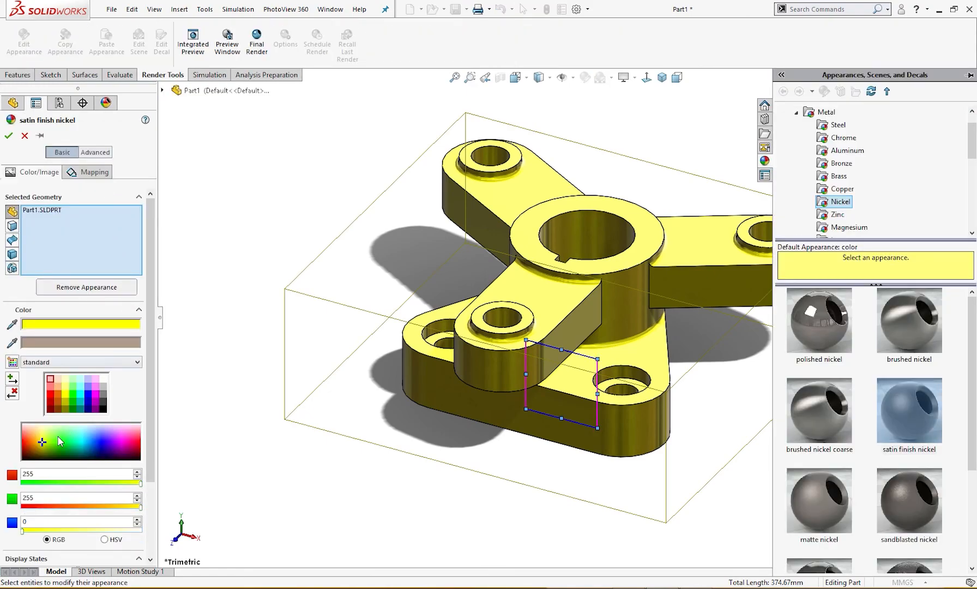
drag(66, 445, 86, 445)
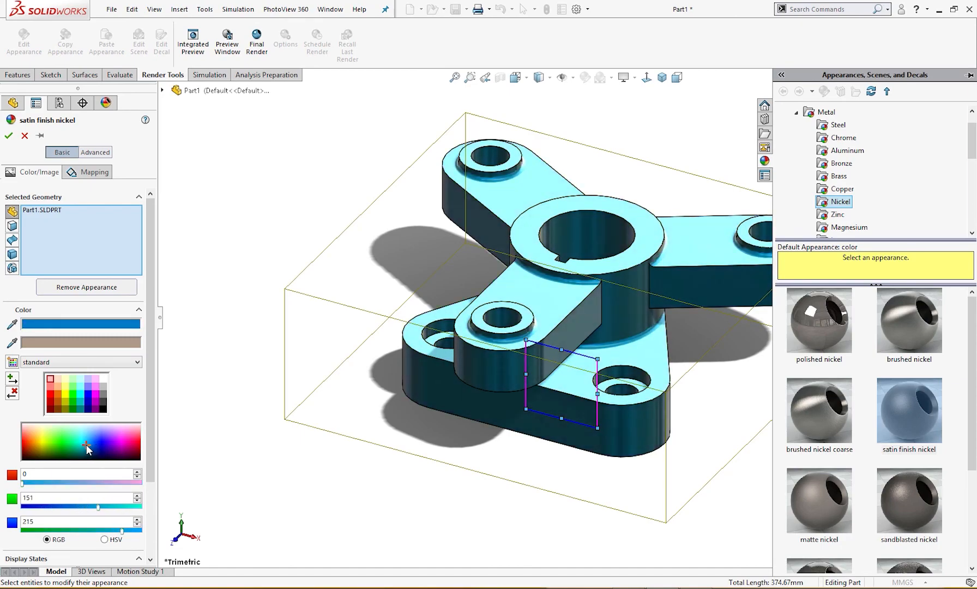
middle_drag(246, 418, 224, 444)
click(318, 366)
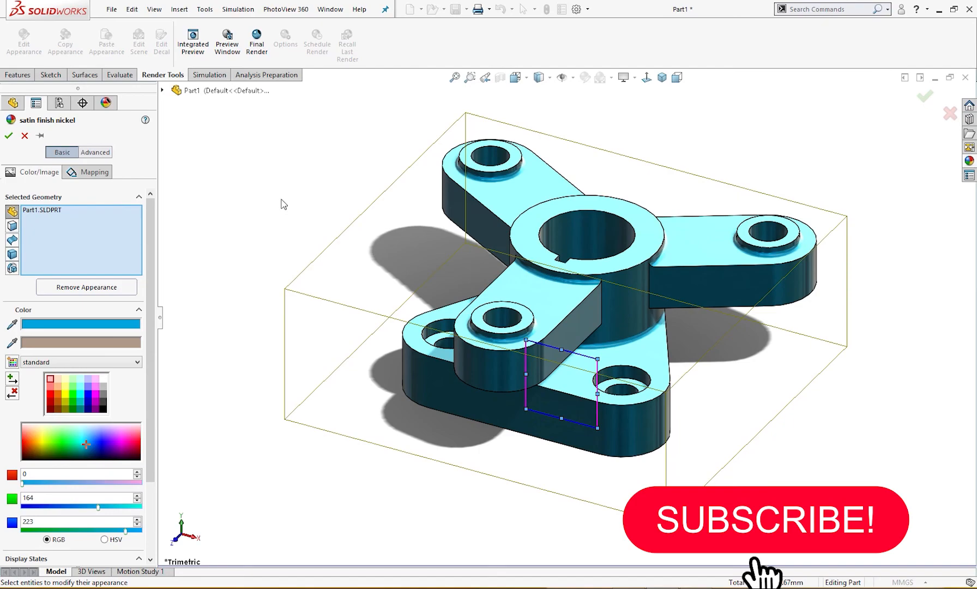
click(10, 137)
middle_drag(275, 240, 324, 275)
key(ctrl+7)
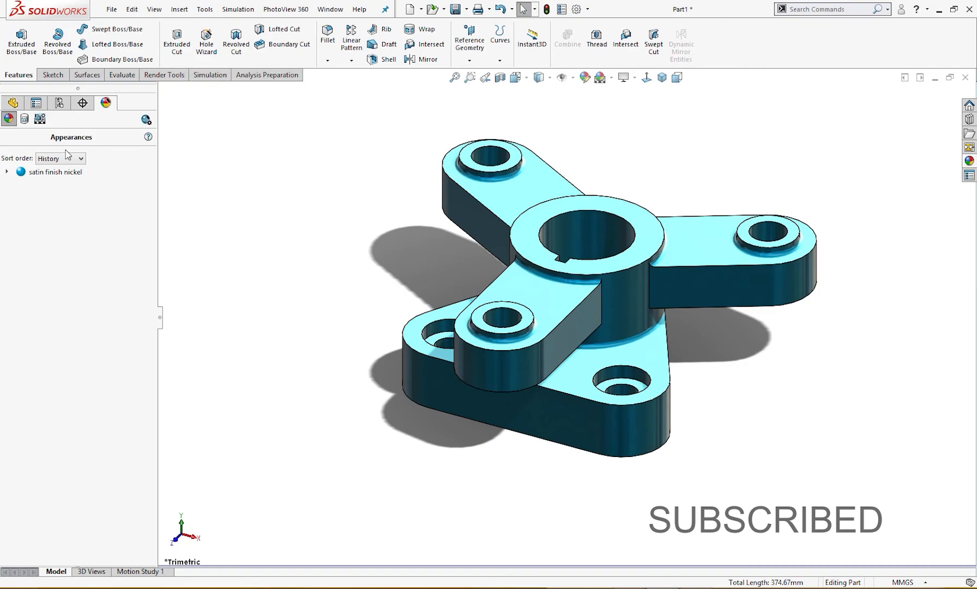
click(13, 103)
middle_drag(244, 233, 356, 267)
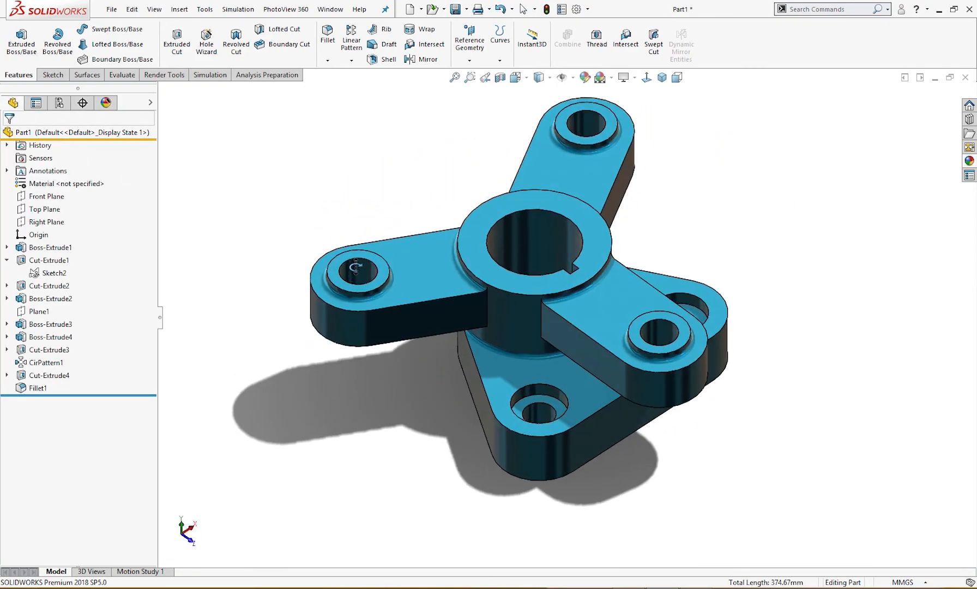
key(ctrl+7)
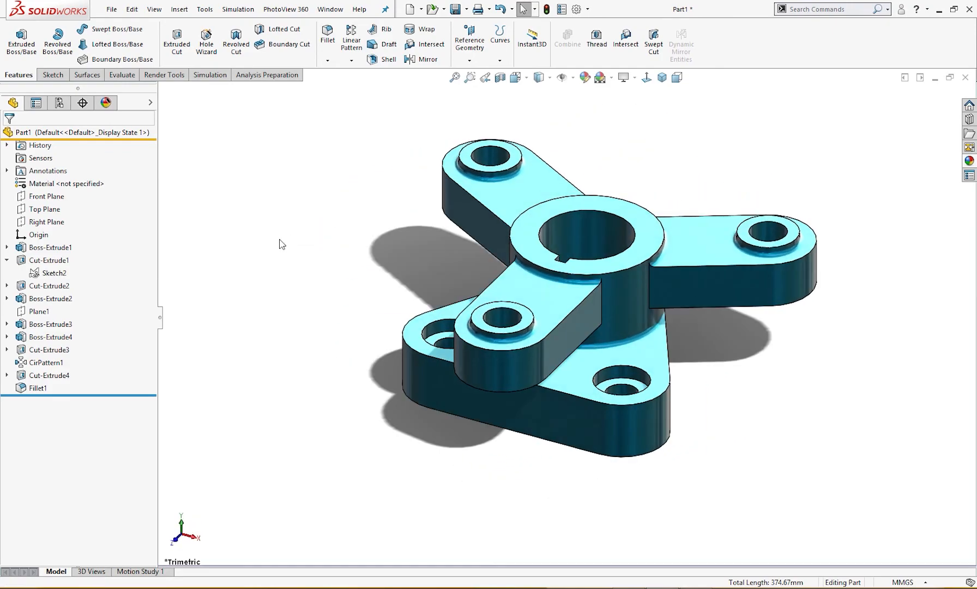